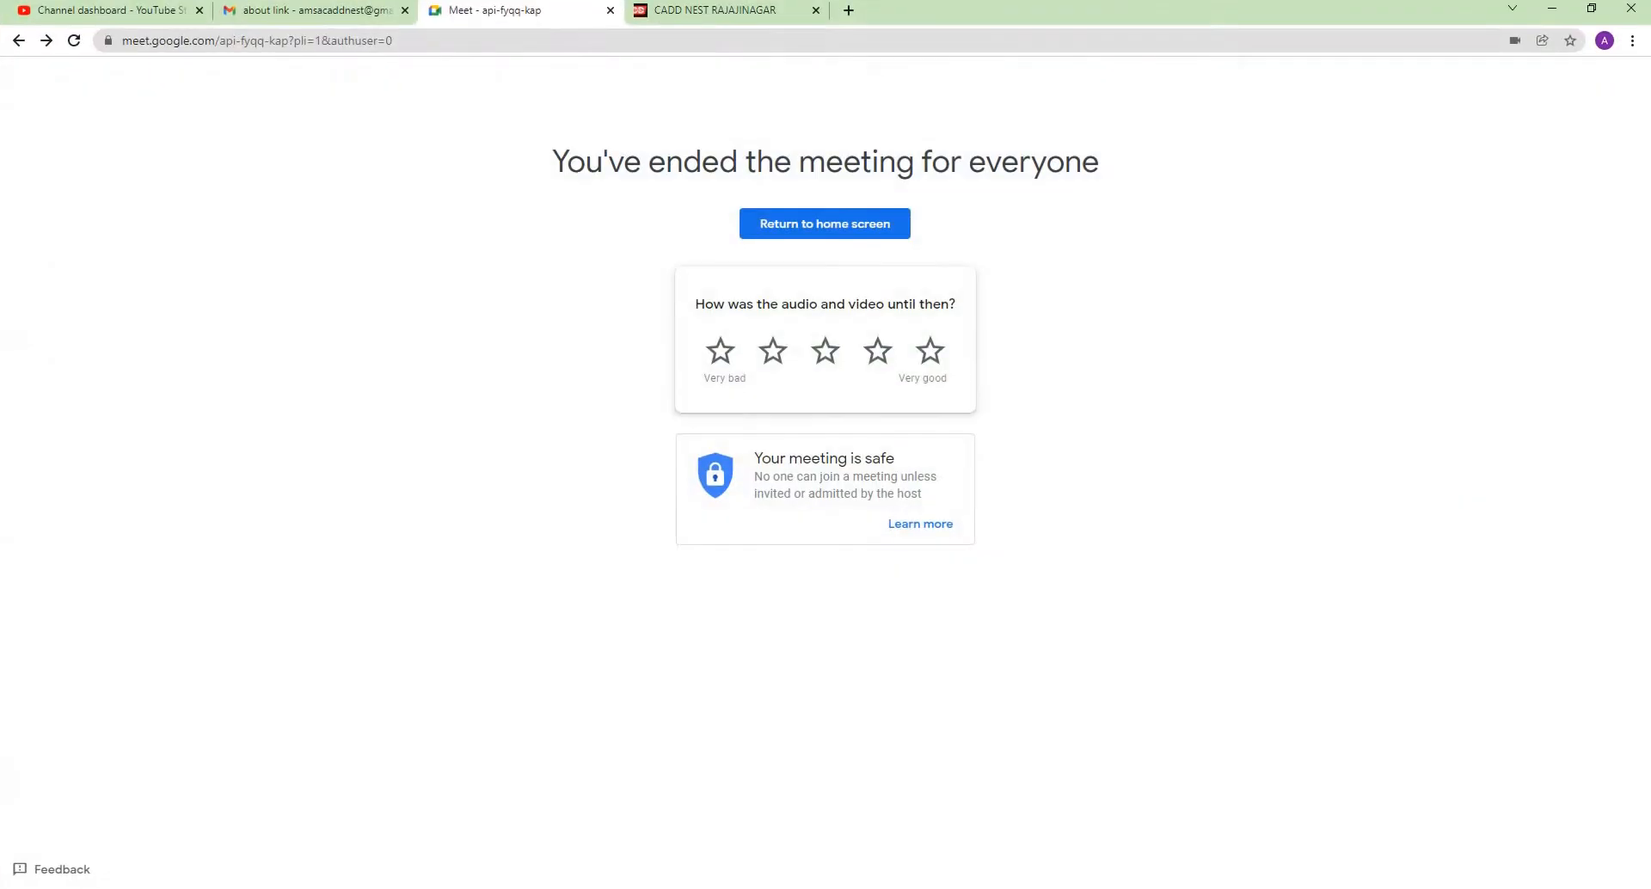
# - Search Google for "cnc pattern" in a new browser tab and show the image results
pyautogui.click(848, 10)
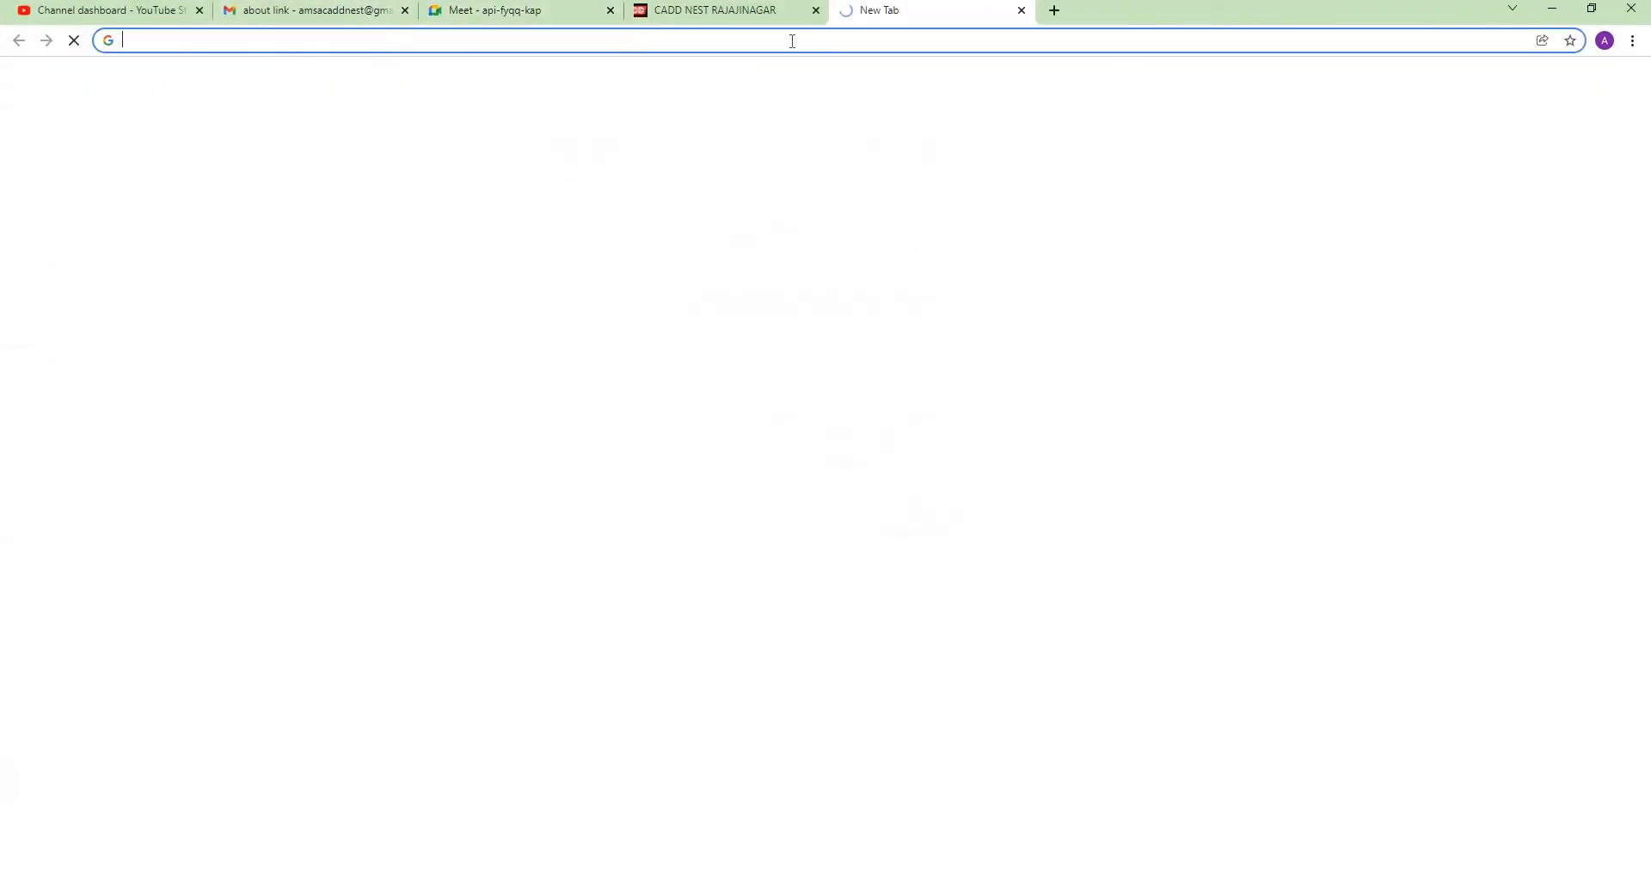
pyautogui.click(784, 42)
pyautogui.write('S')
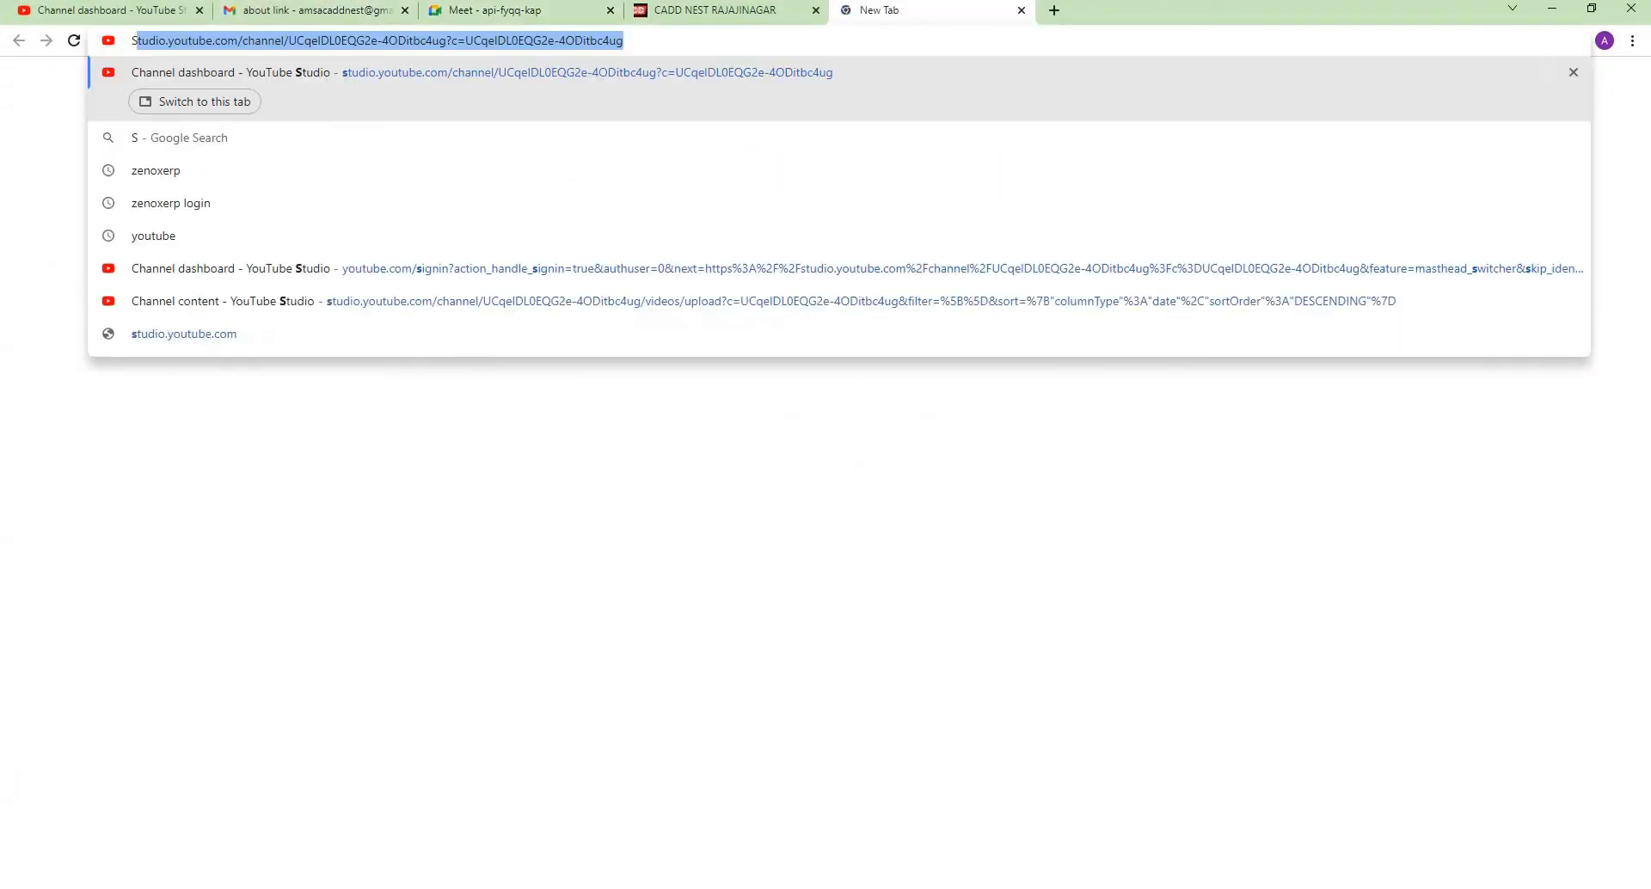
pyautogui.write('CNC')
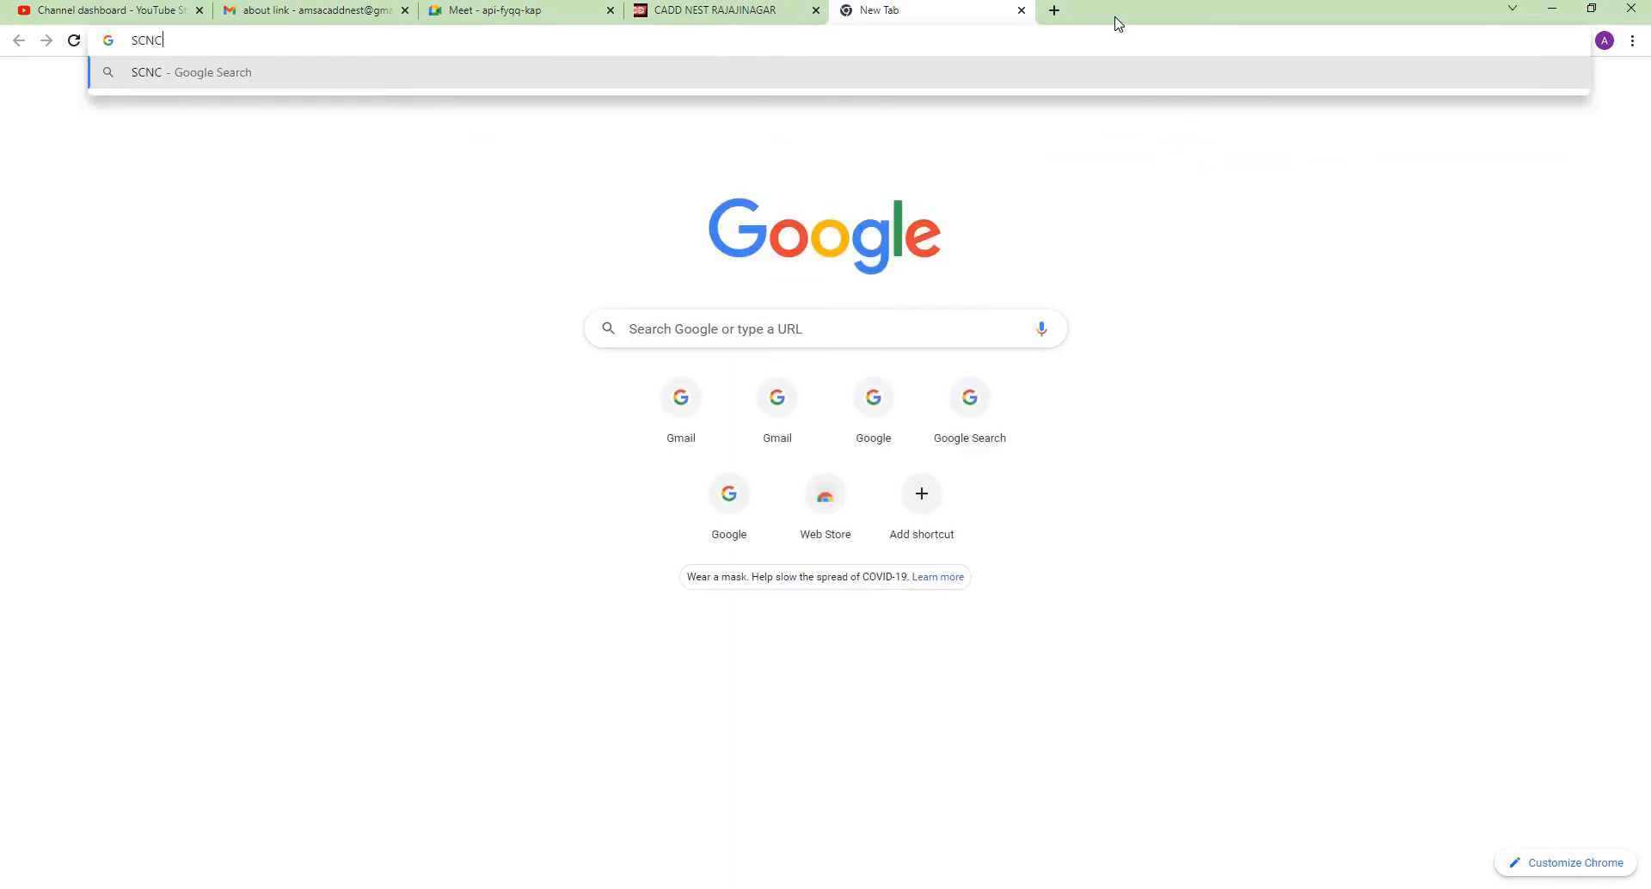
pyautogui.write(' PATTER')
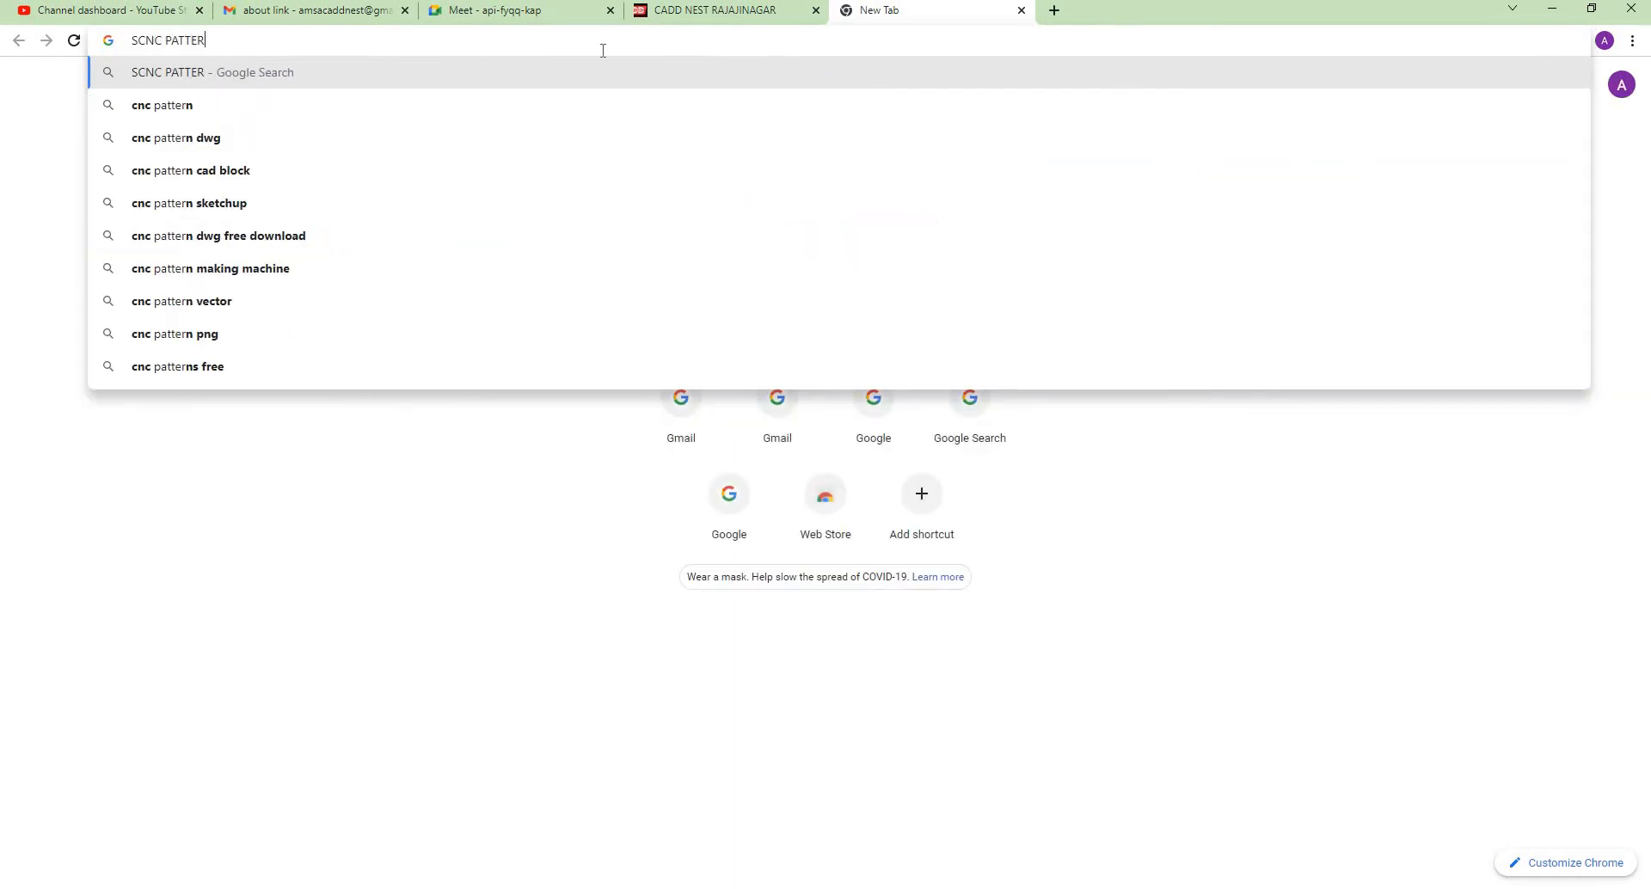
pyautogui.click(246, 104)
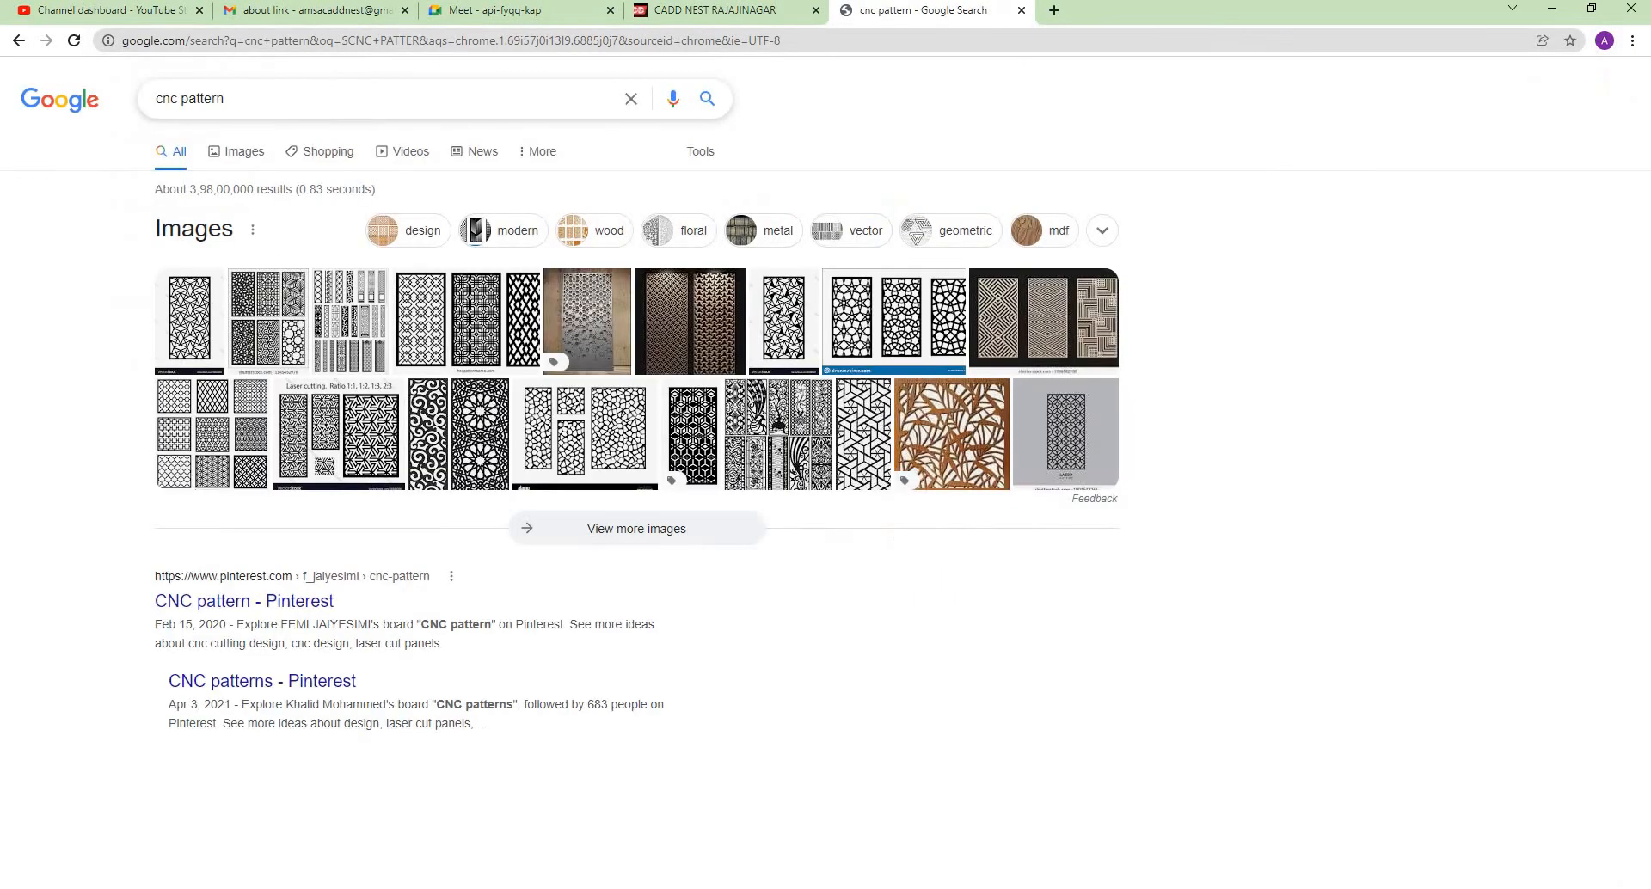
pyautogui.click(242, 154)
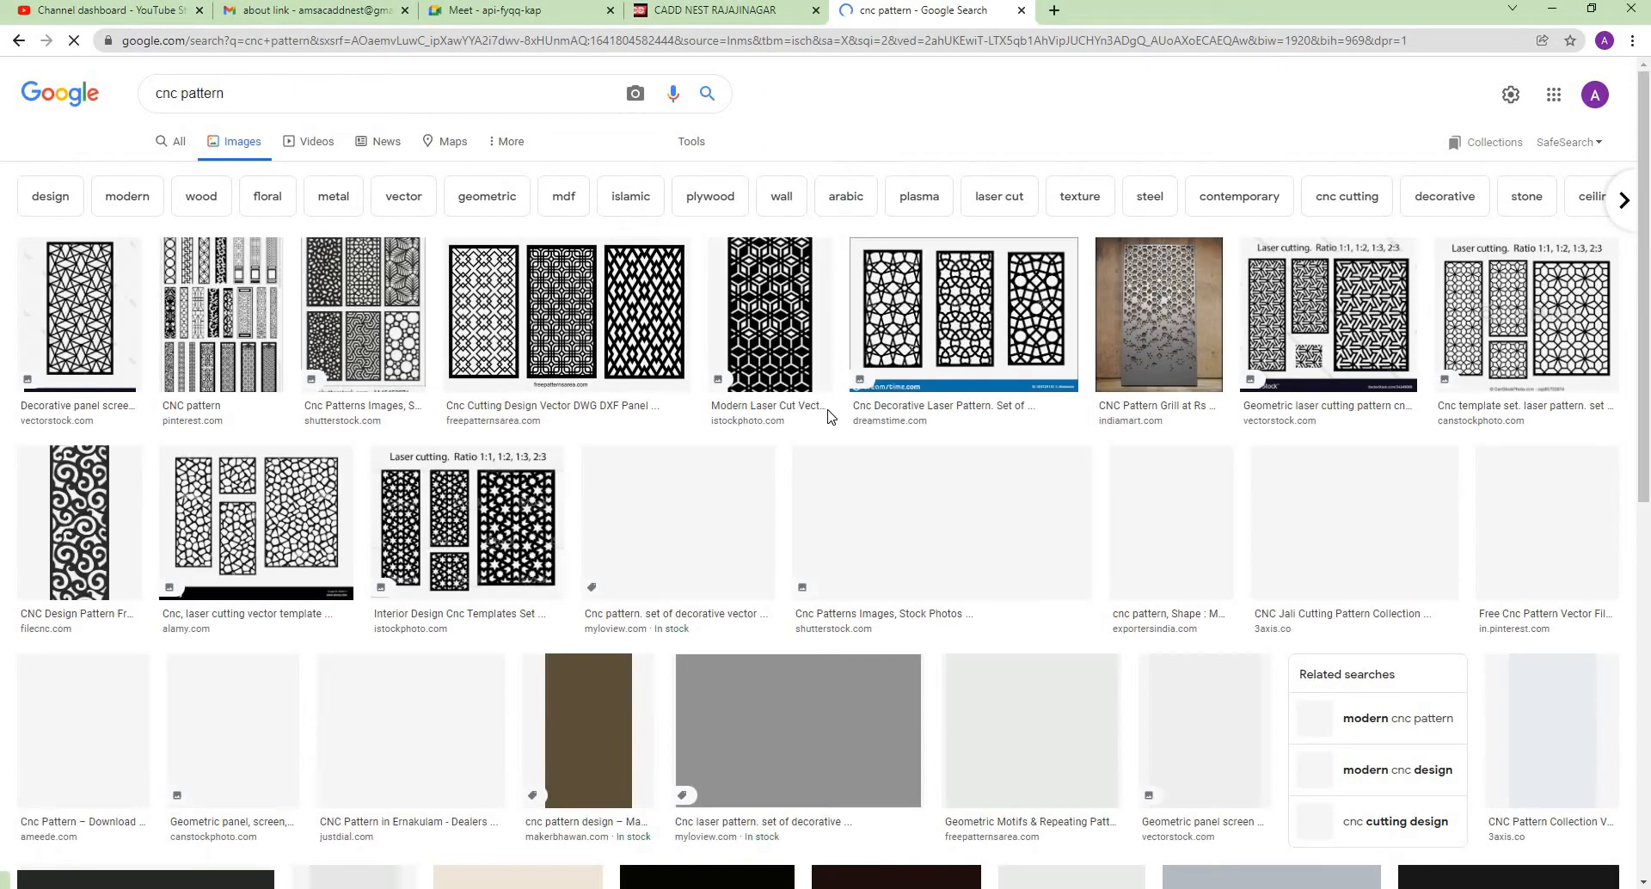
# - Save the black-and-white scroll CNC design pattern from filecnc.com to the Desktop as a JPEG image named download
pyautogui.rightClick(79, 480)
pyautogui.click(160, 513)
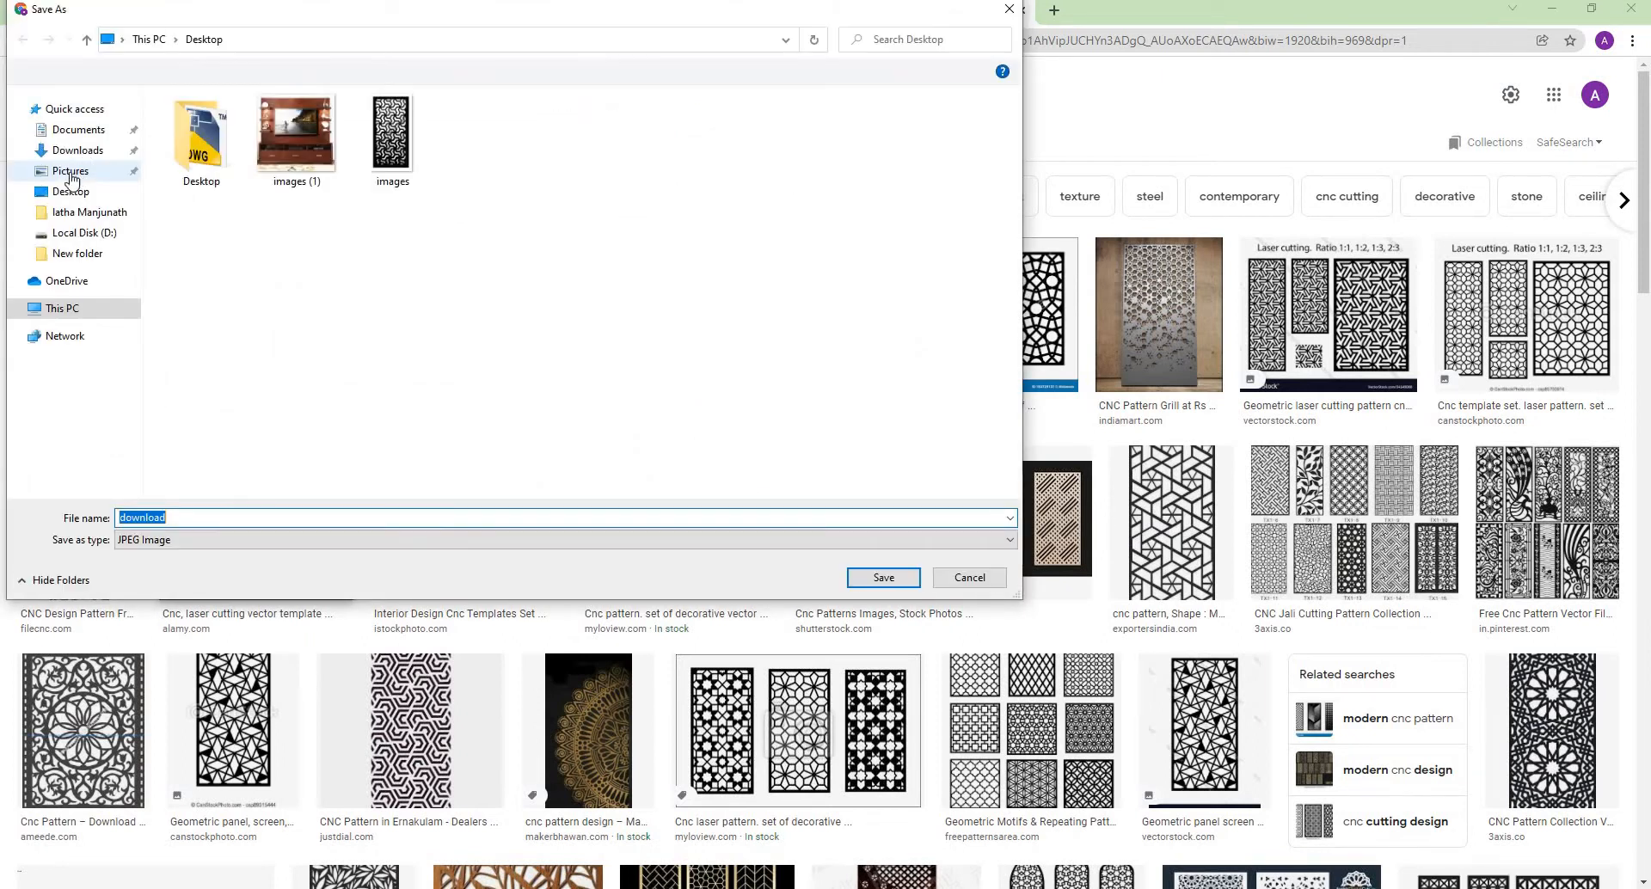
pyautogui.click(69, 194)
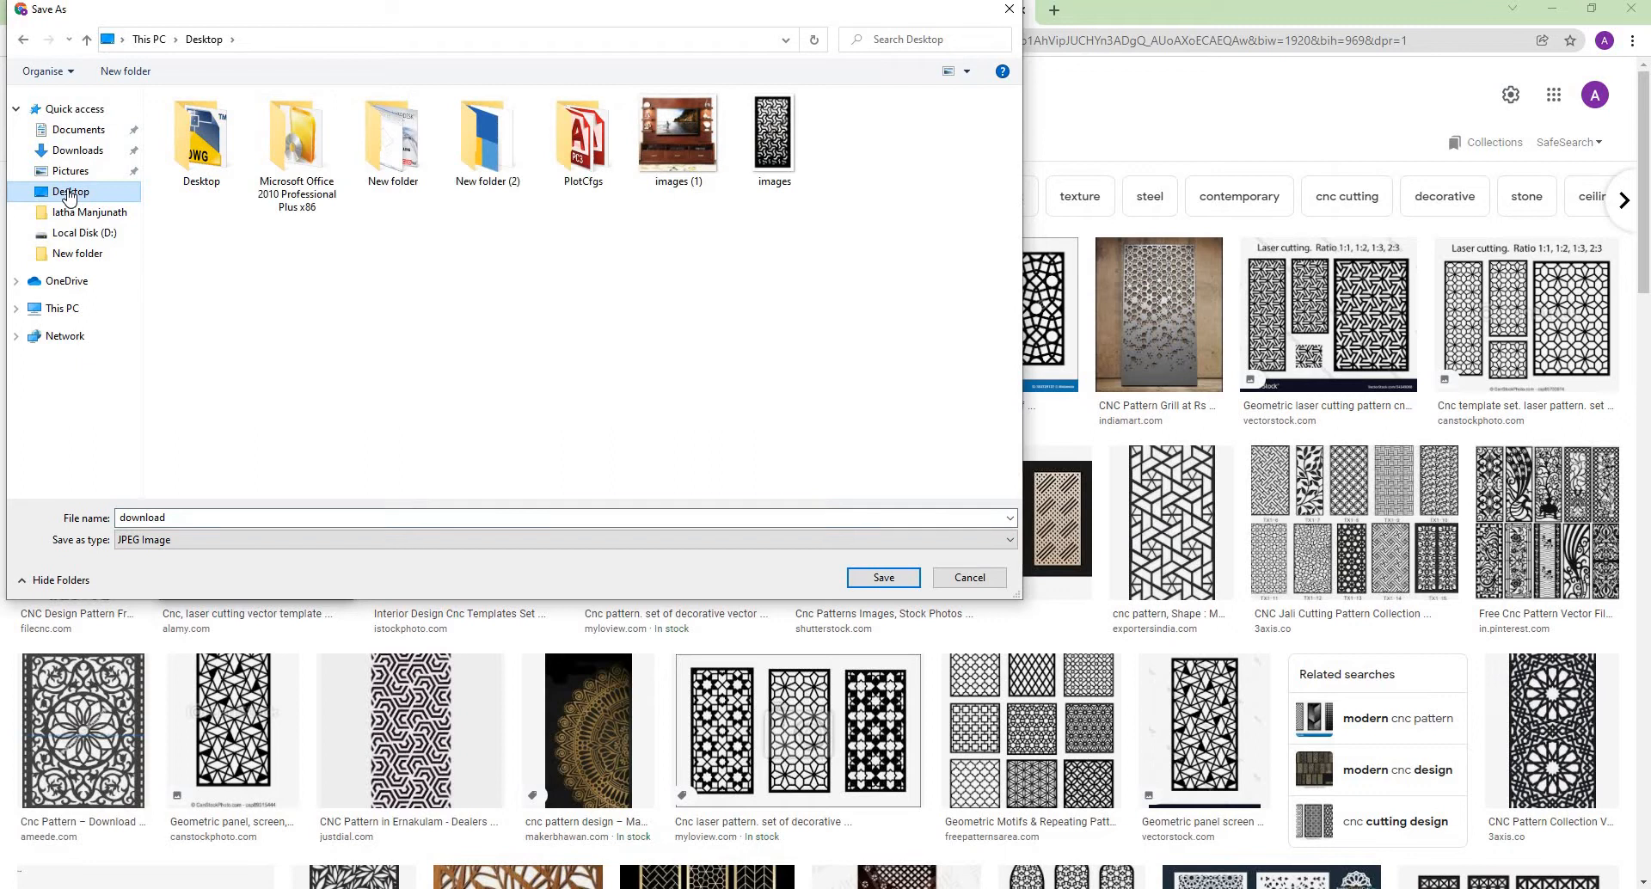
pyautogui.click(876, 574)
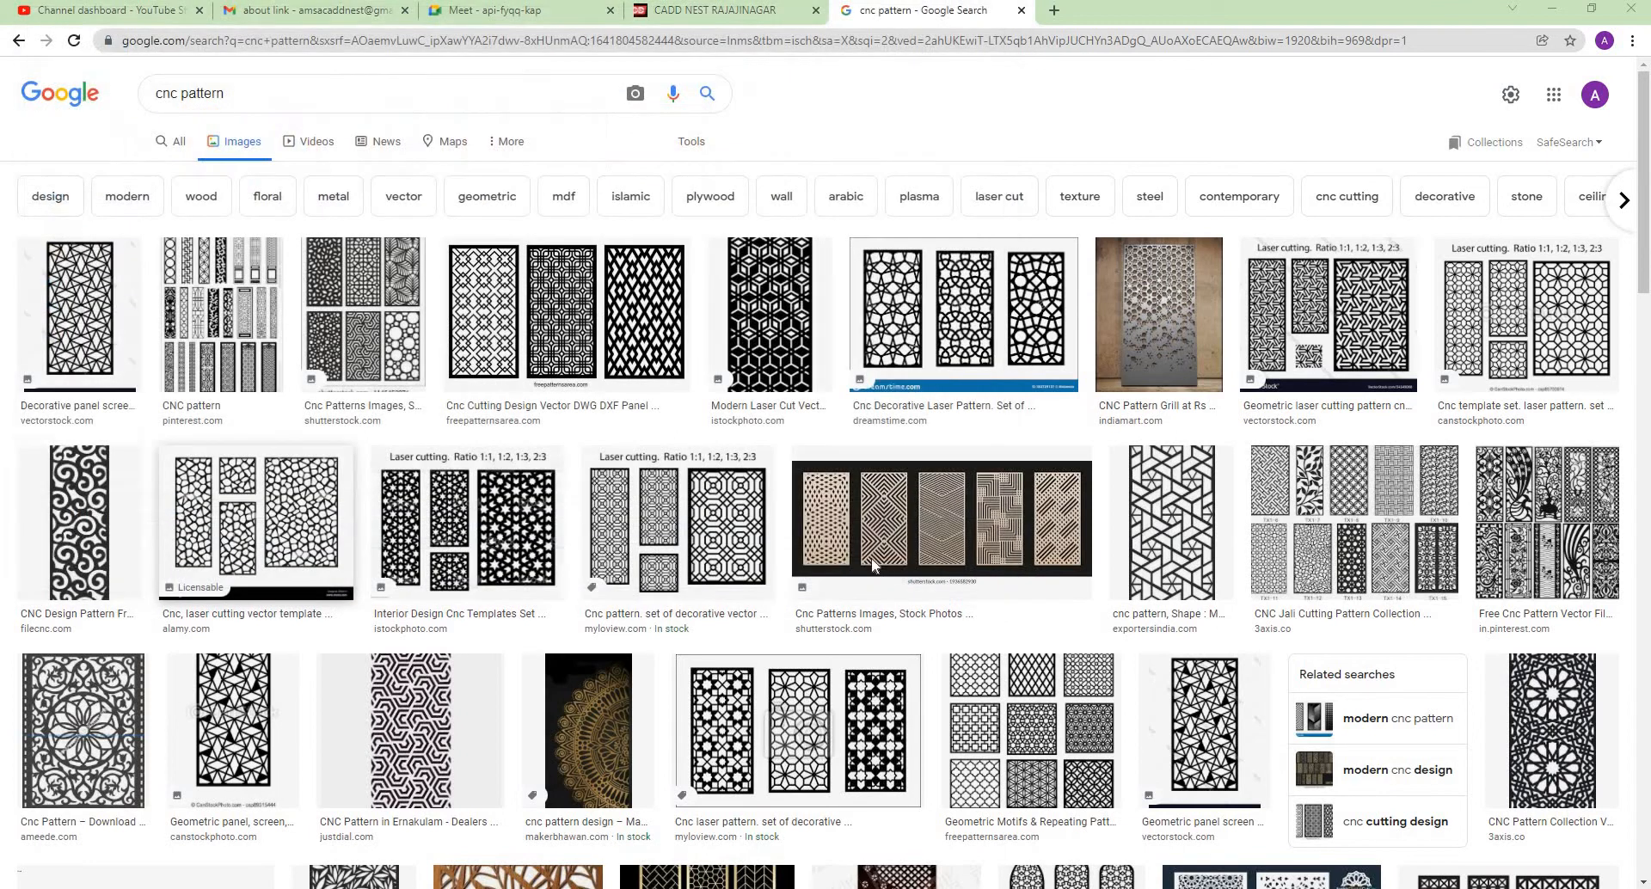
# - Return to the browser with the pattern images and open another new tab
pyautogui.click(1552, 9)
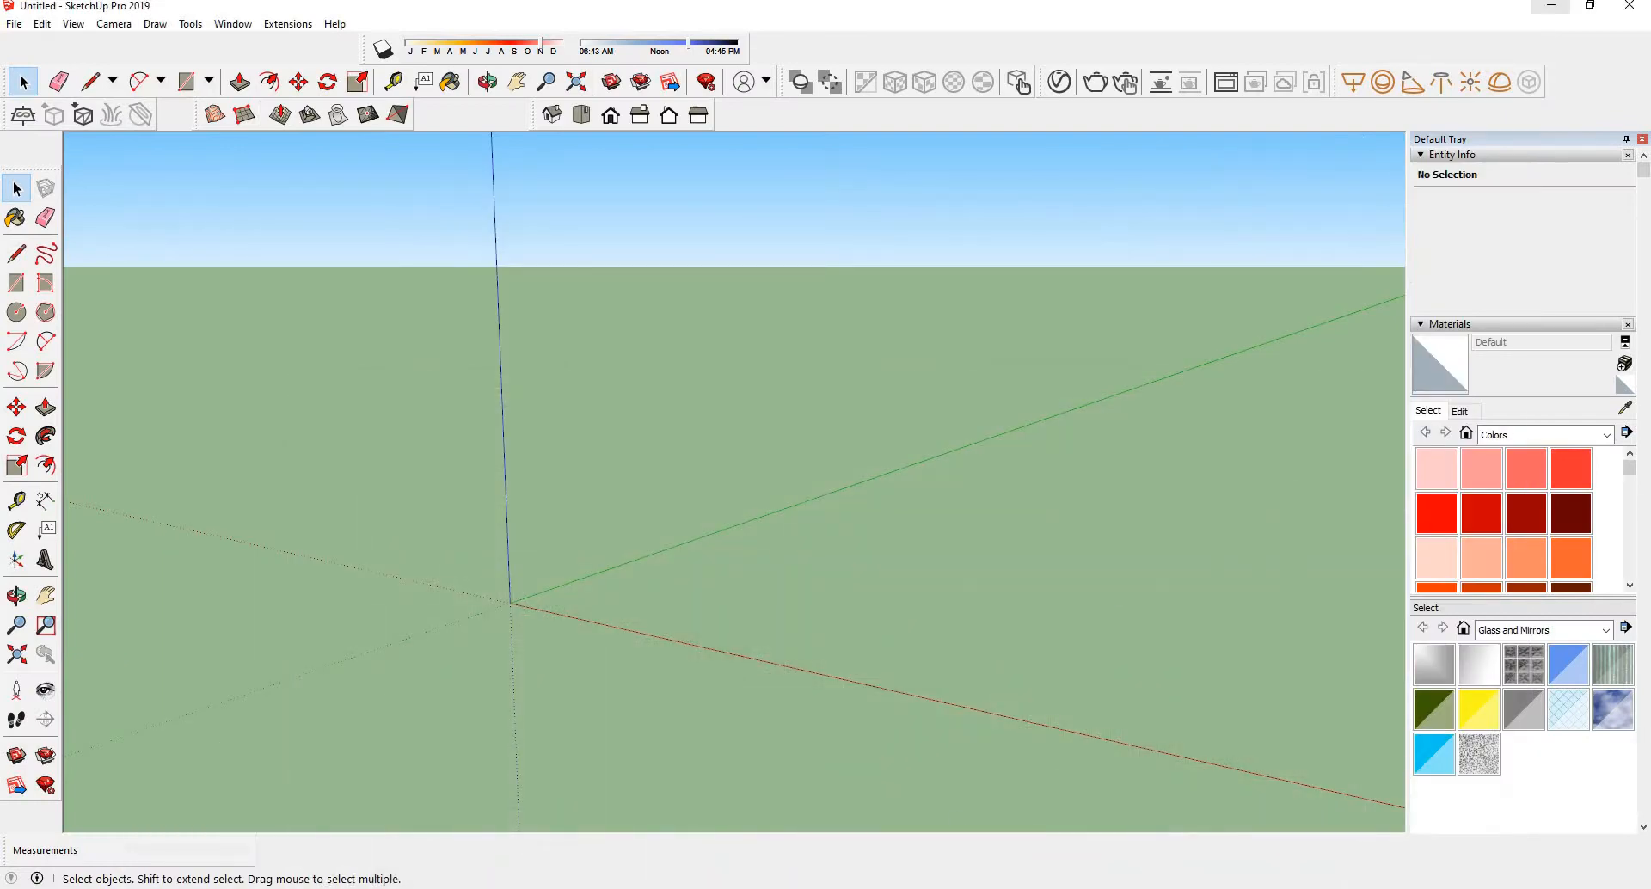
pyautogui.hotkey('alt', 'Tab')
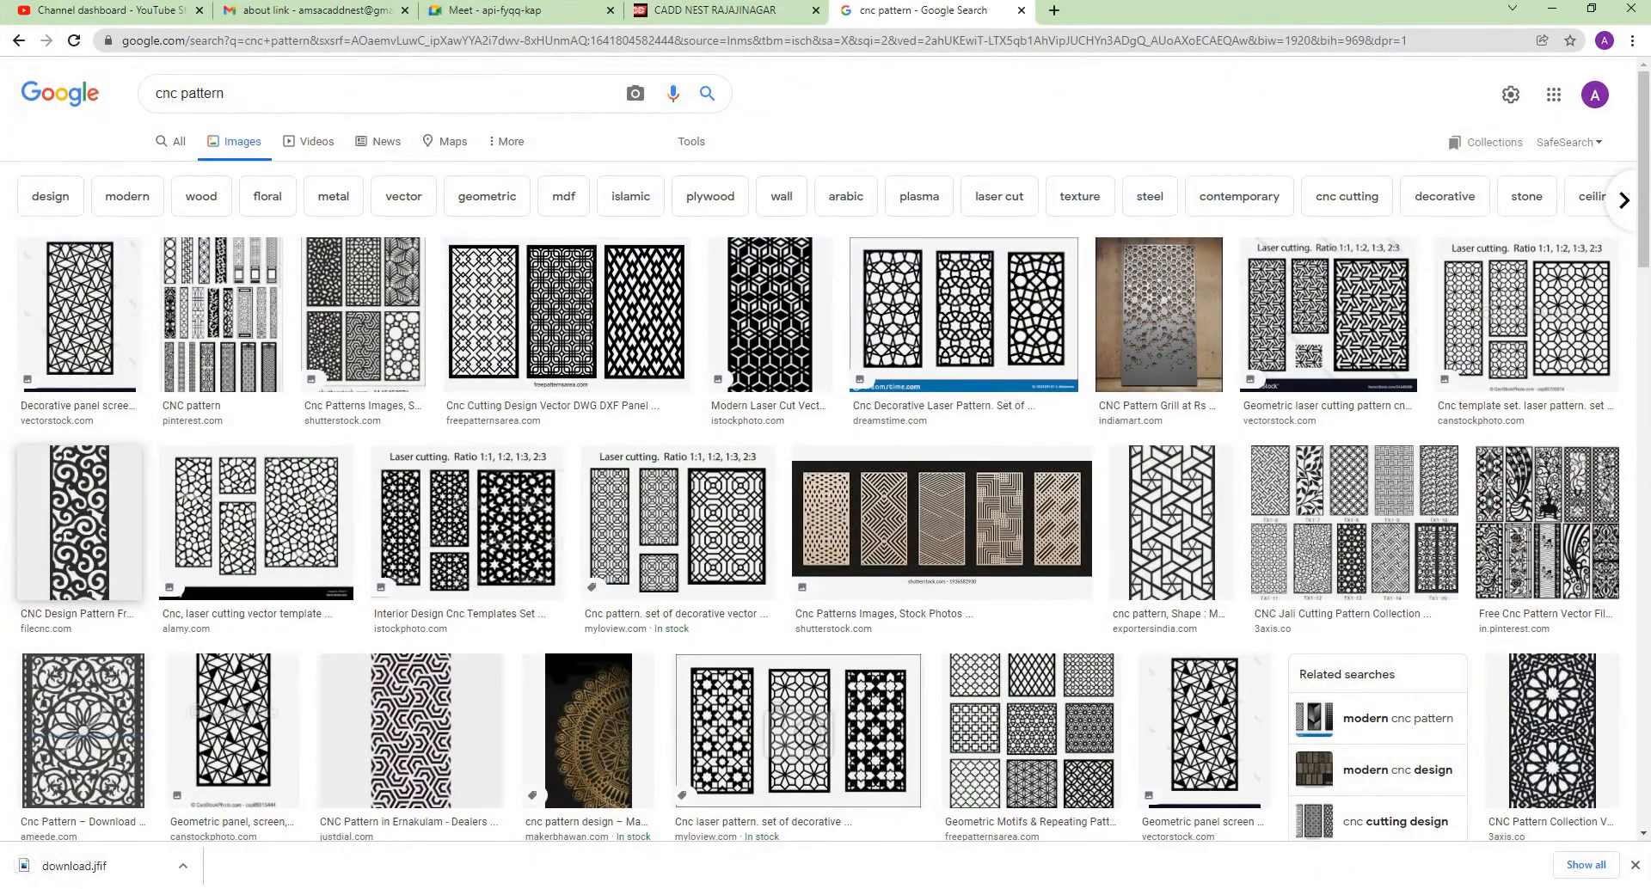
pyautogui.hotkey('ctrl', 't')
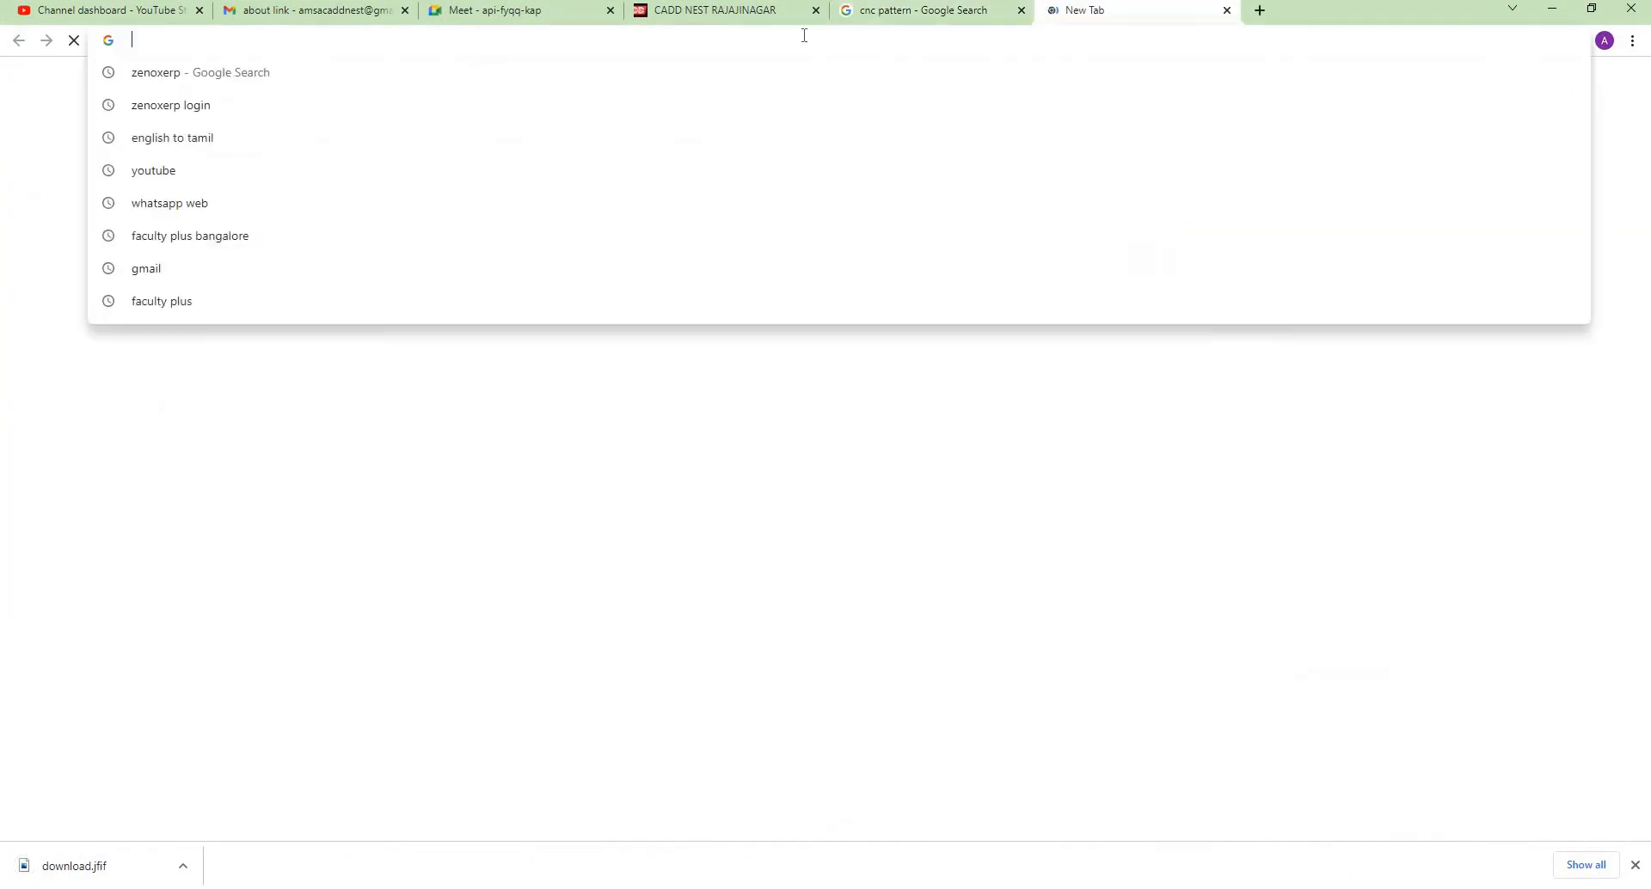
pyautogui.write('C')
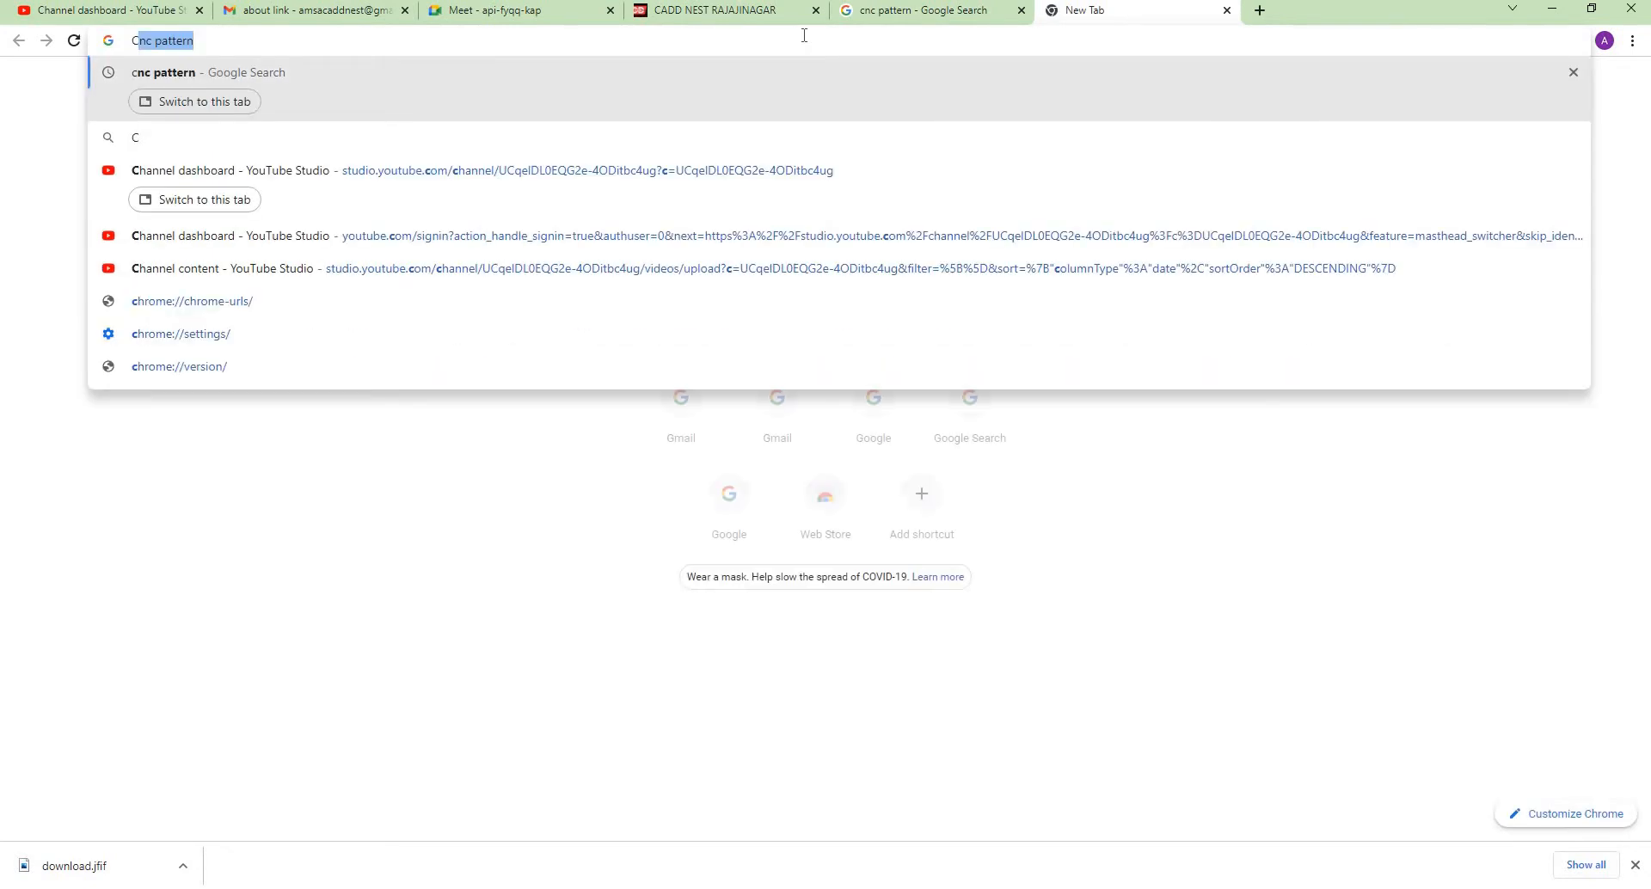
pyautogui.write('ANV')
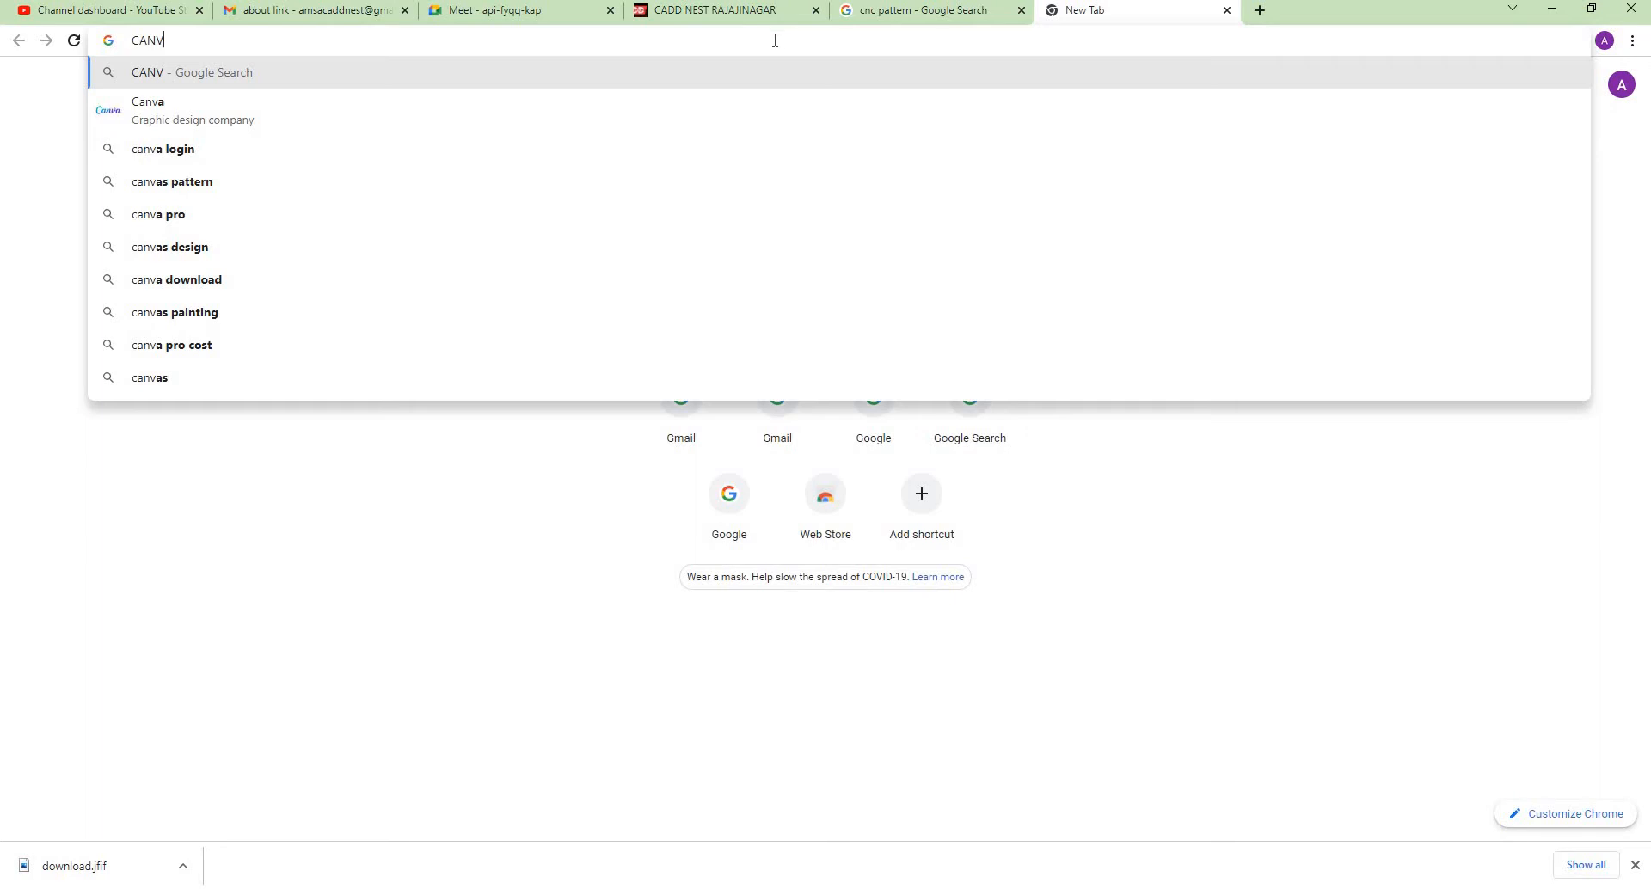
pyautogui.press('BackSpace')
pyautogui.press('BackSpace')
pyautogui.press('BackSpace')
pyautogui.press('BackSpace')
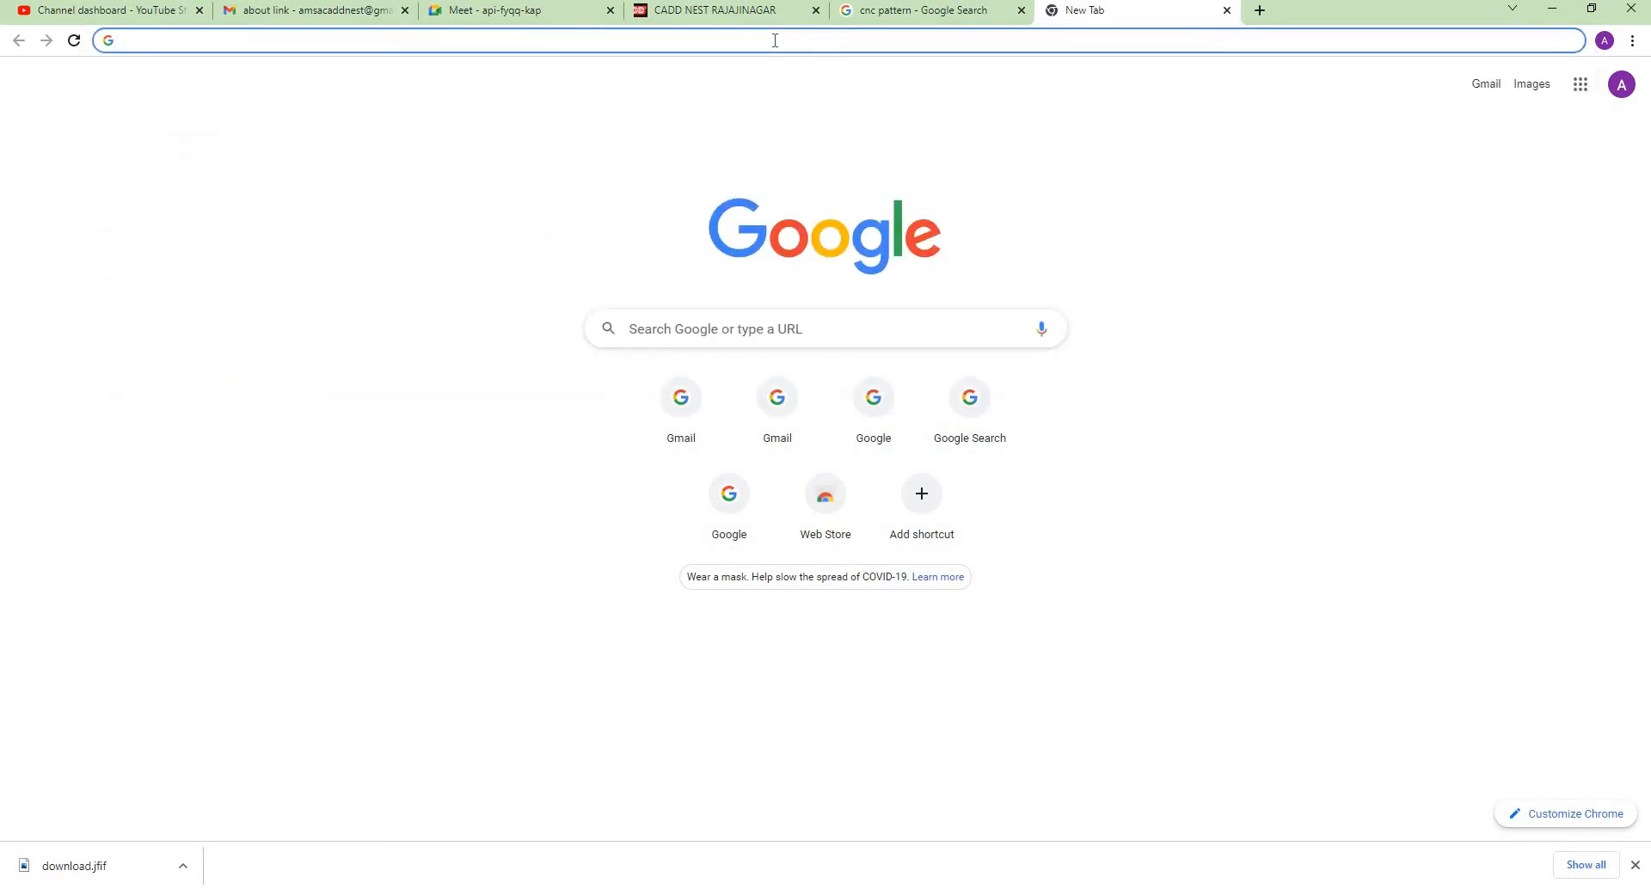
# - Search for "convertio" and open the Convertio File Converter website from the results
pyautogui.write('con')
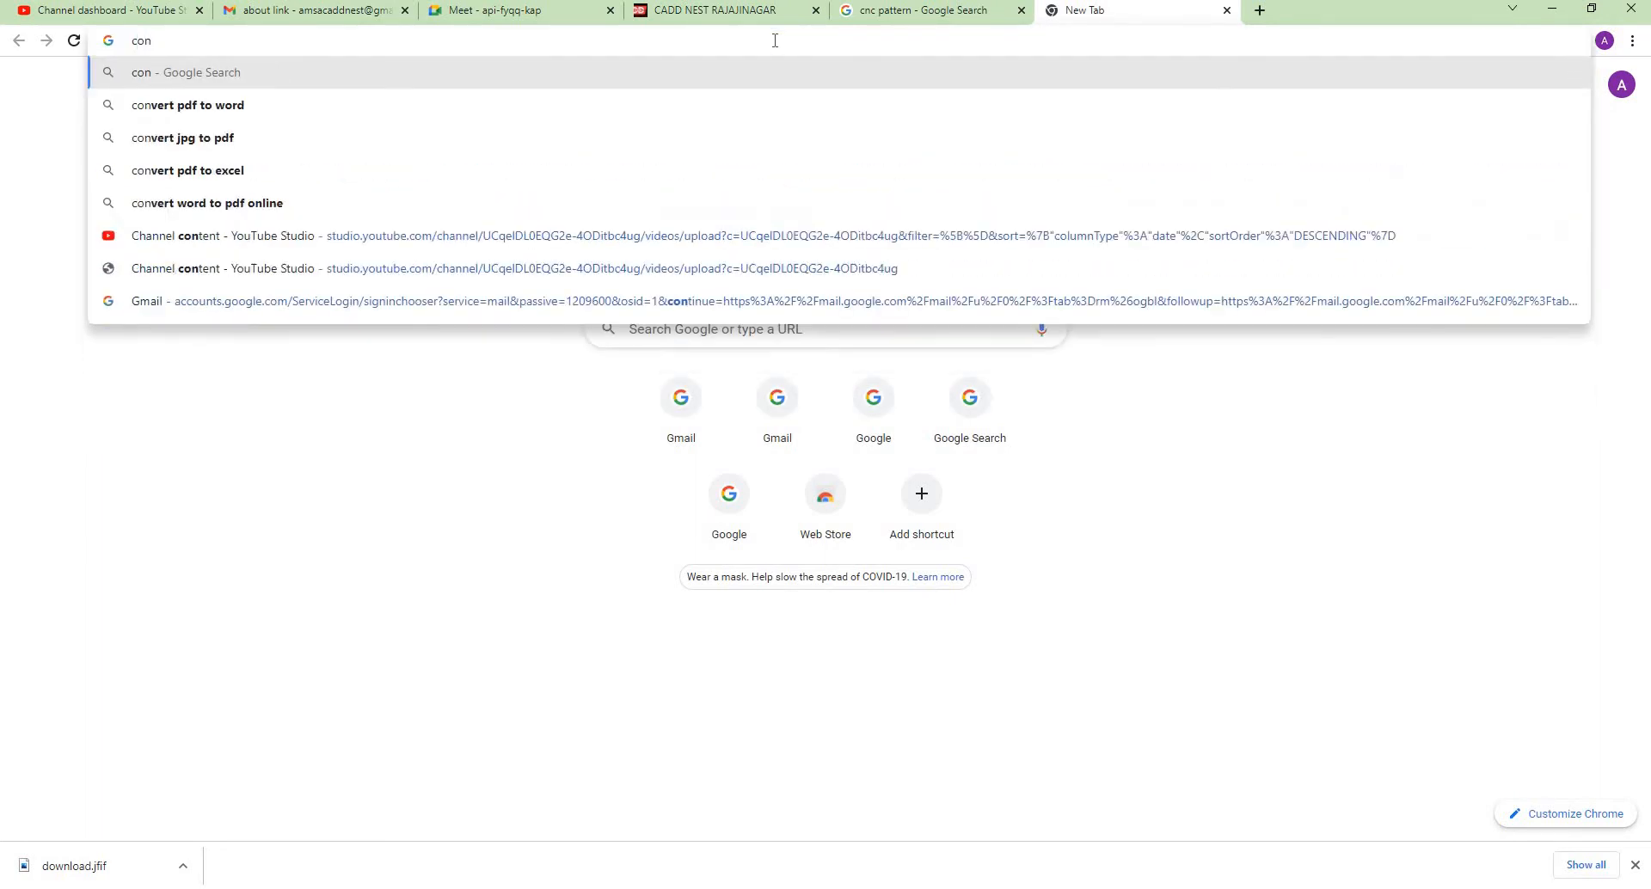
pyautogui.write('ver')
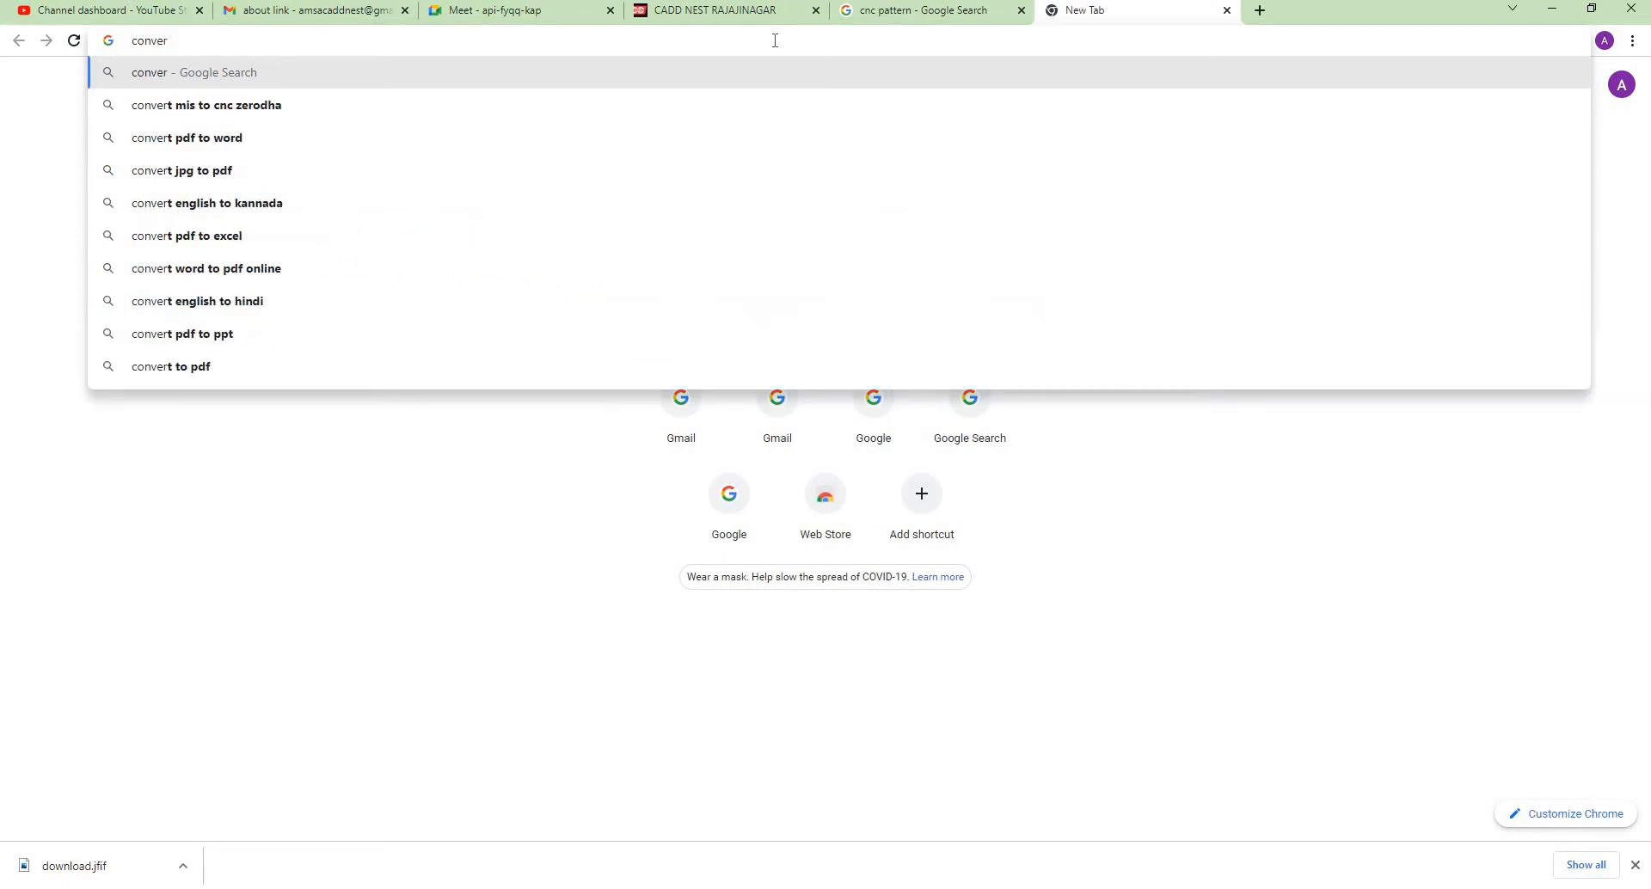
pyautogui.write('tio')
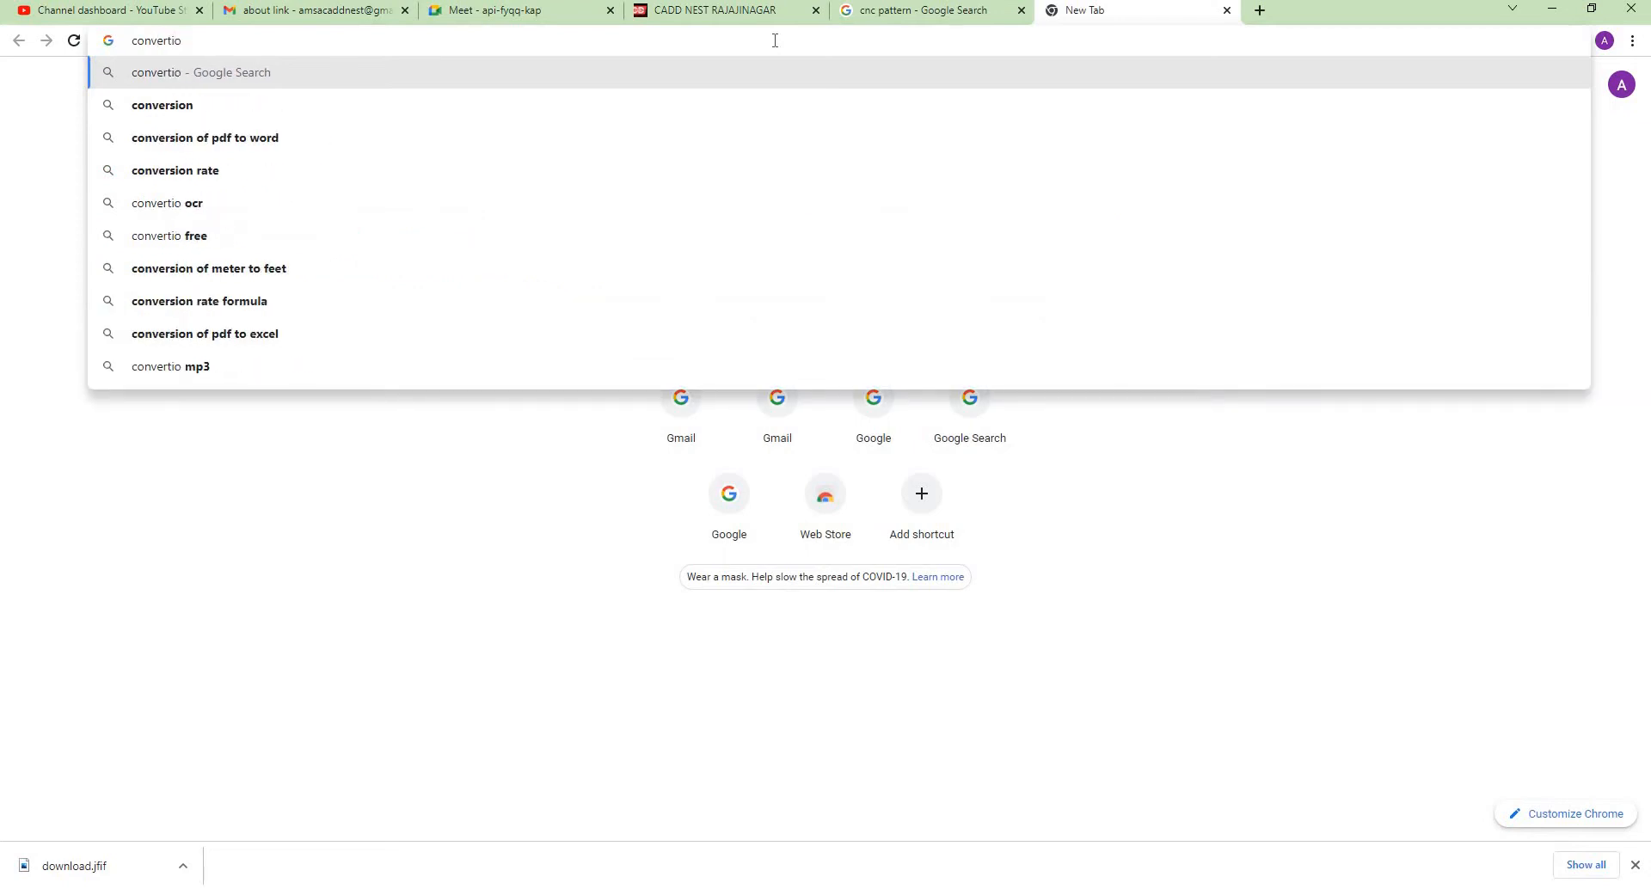
pyautogui.press('Return')
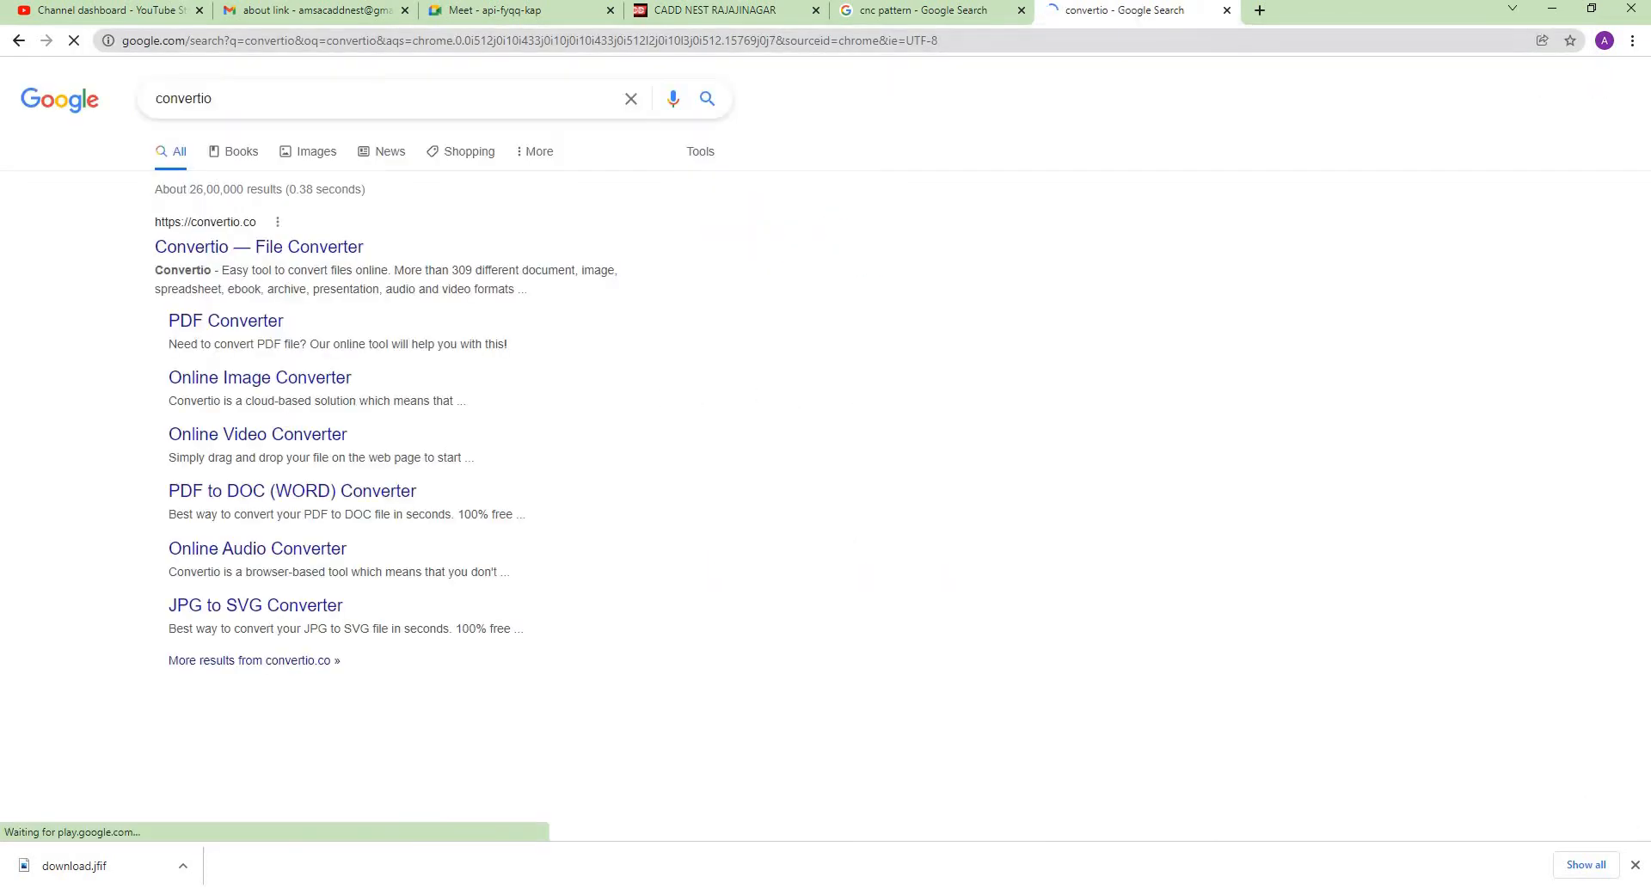
pyautogui.click(287, 236)
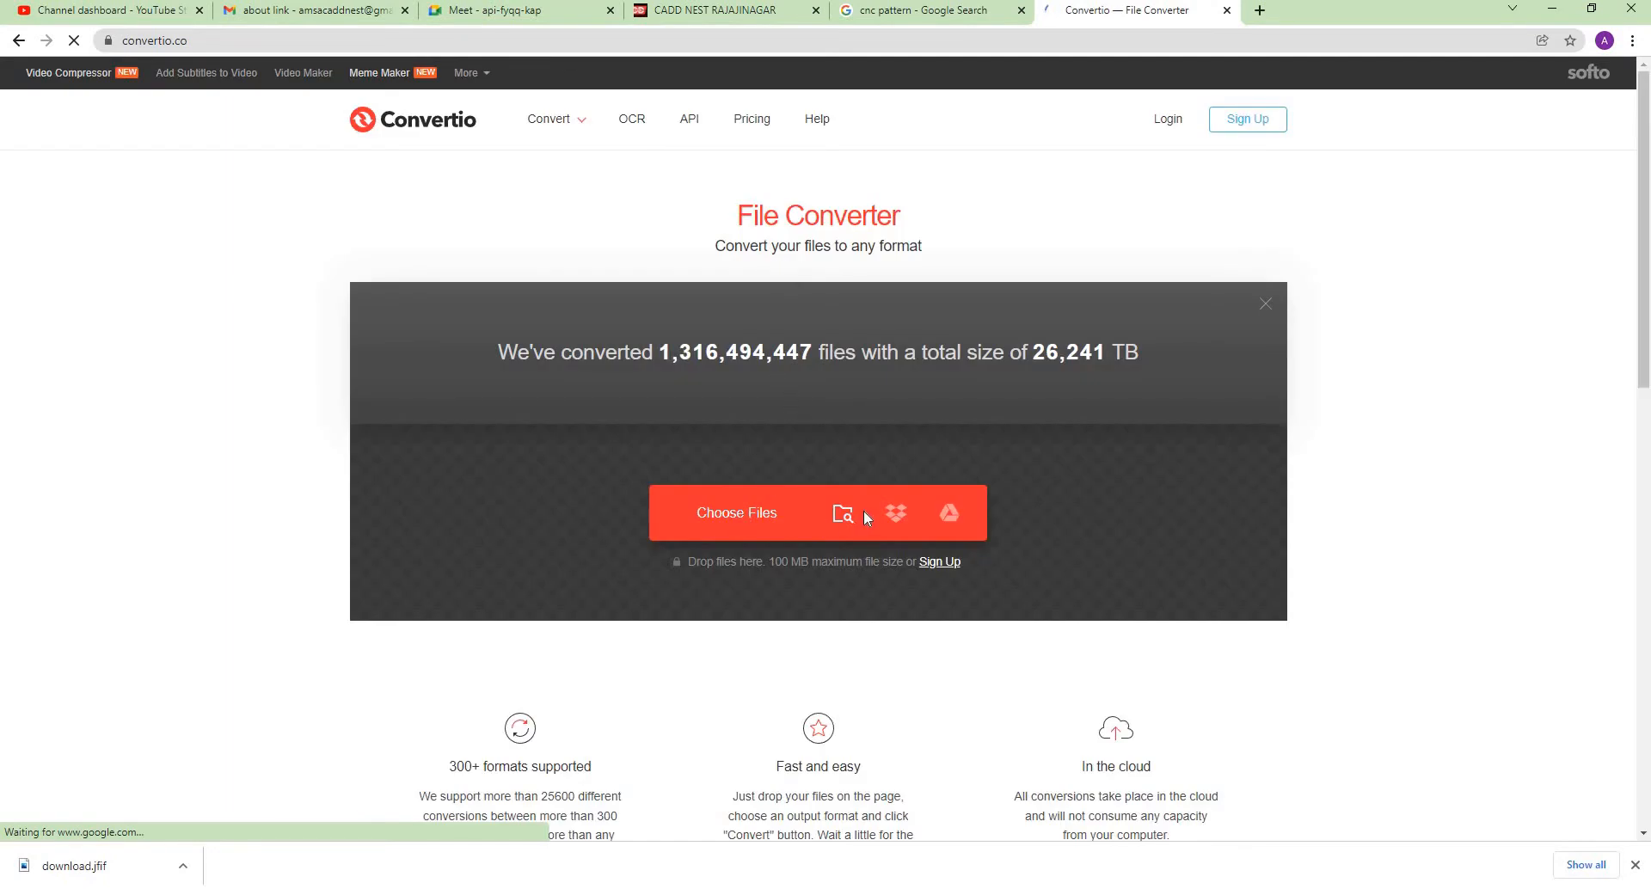
# - Choose the CNC pattern picture named images from the Desktop as the file to convert
pyautogui.click(726, 516)
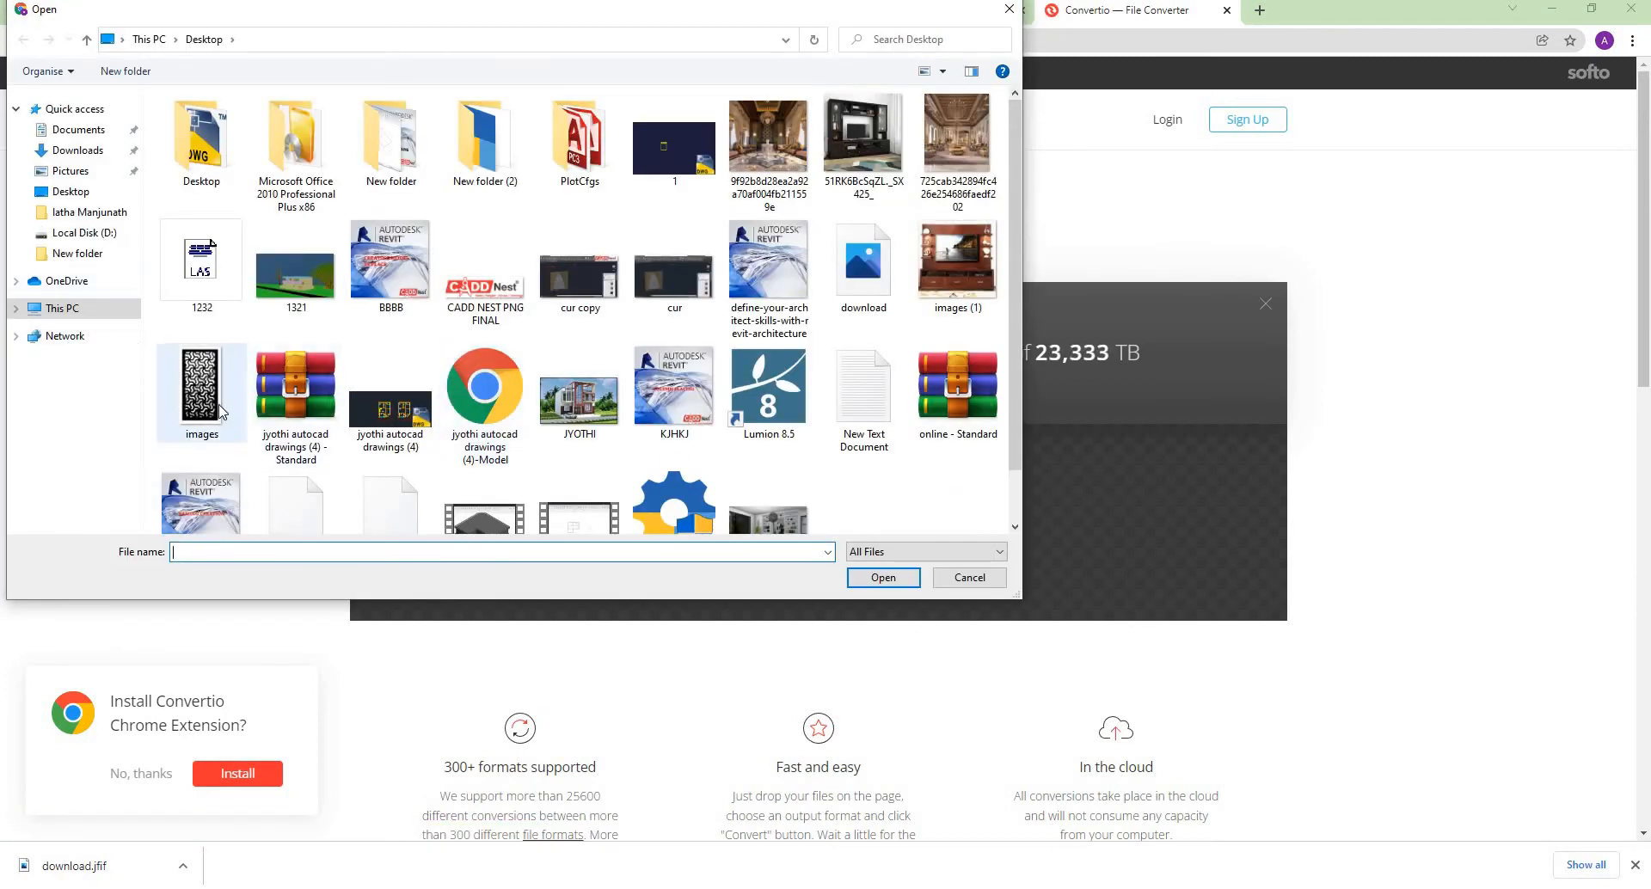
pyautogui.click(196, 396)
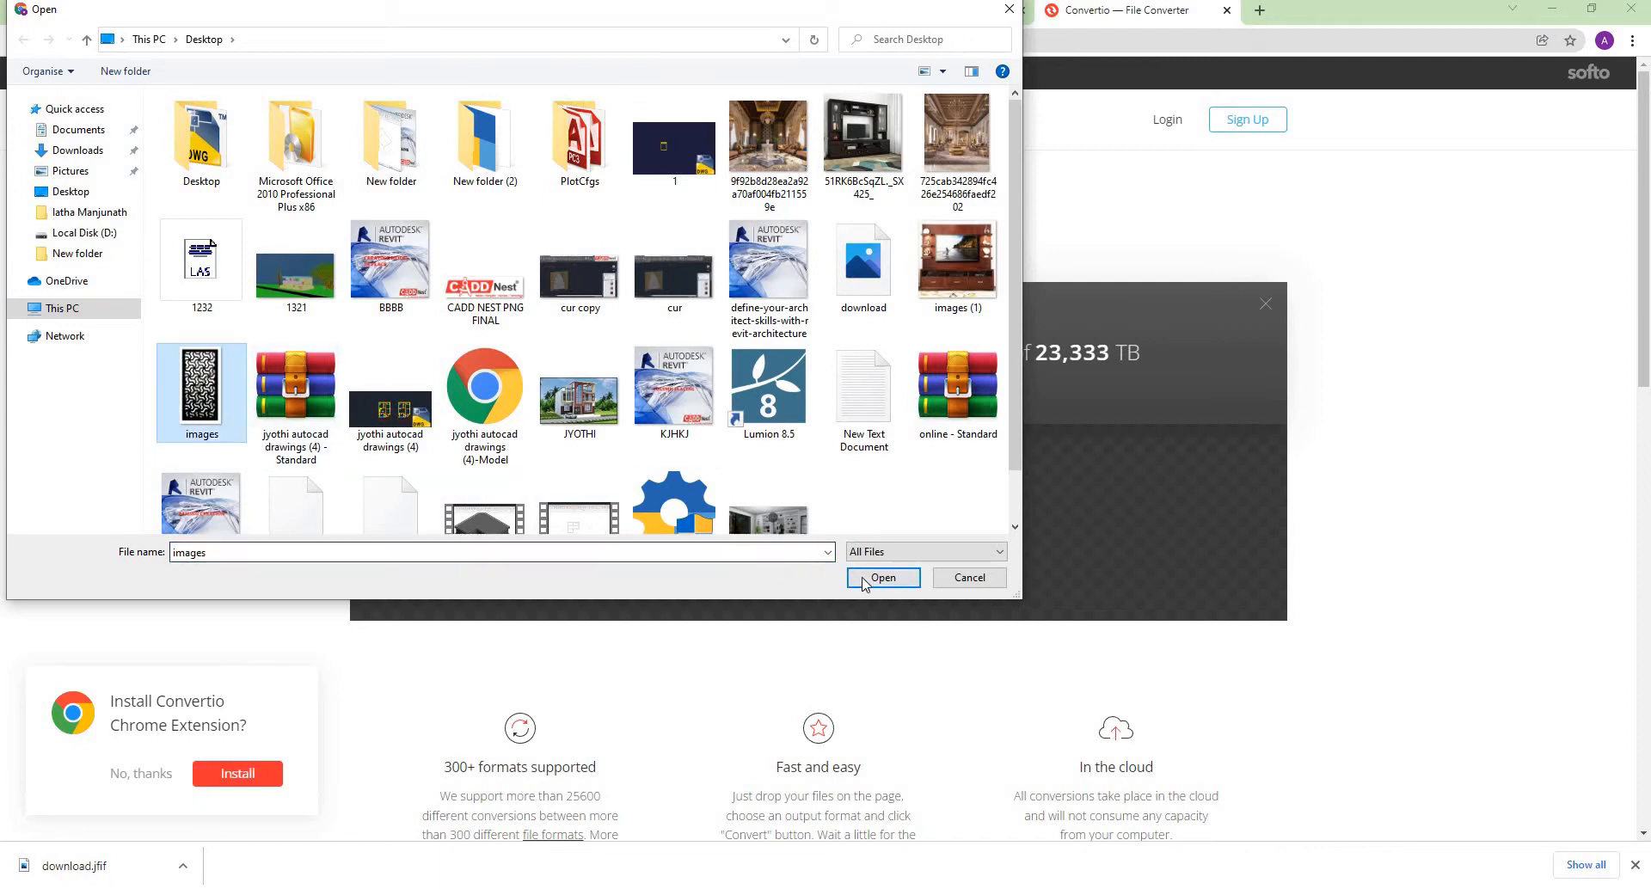
pyautogui.click(883, 577)
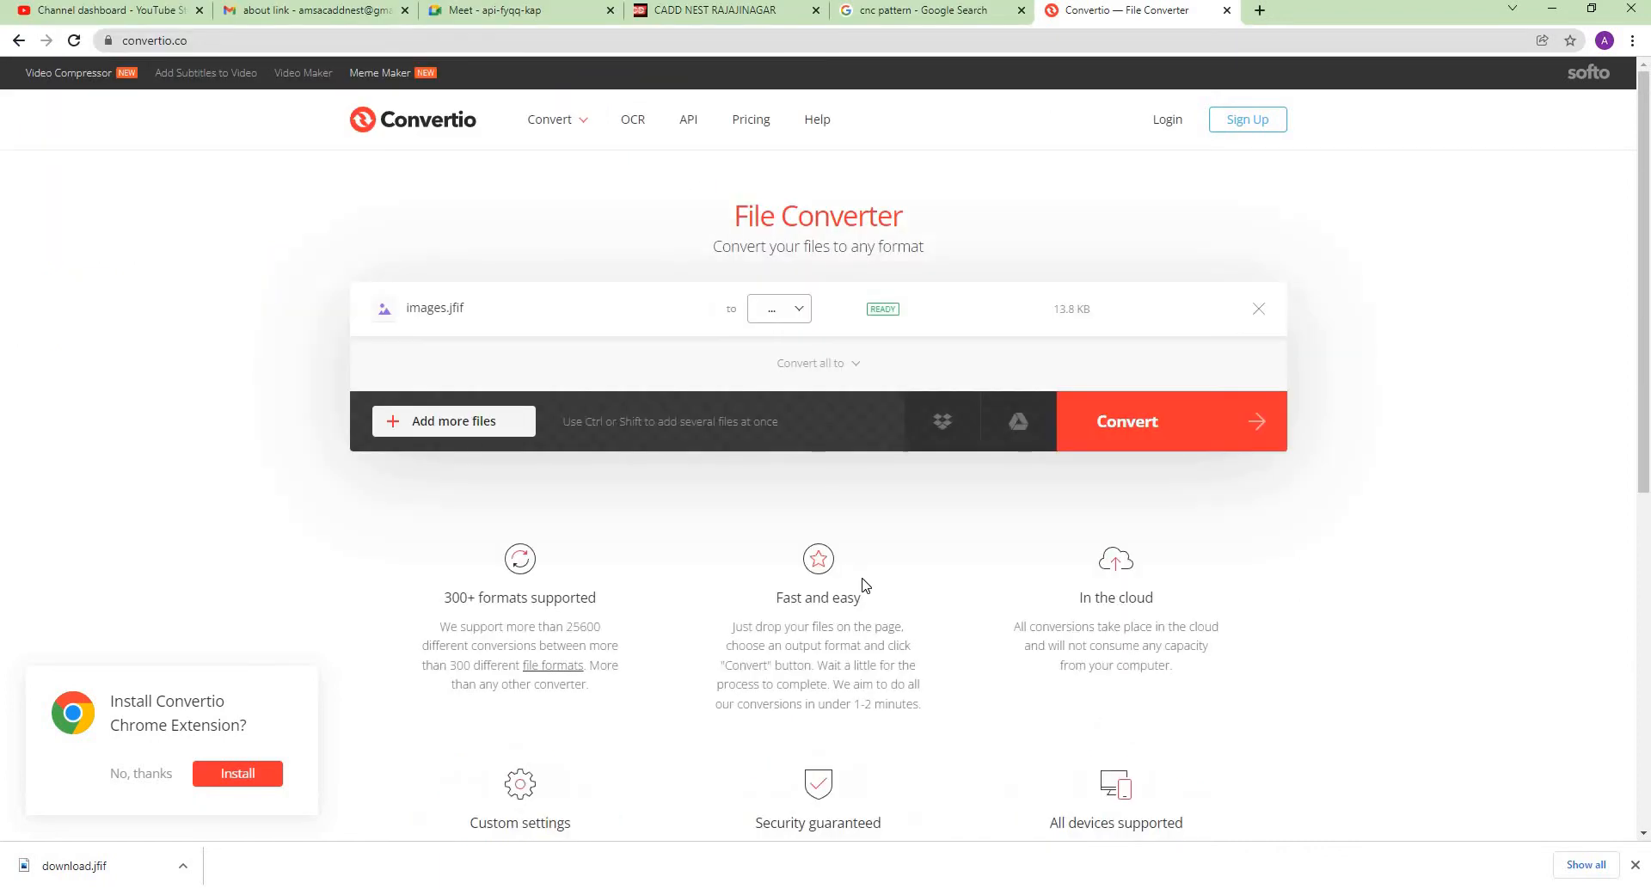
# - Convert images.jfif to the DXF CAD format and download the converted file
pyautogui.click(768, 314)
pyautogui.moveTo(780, 564)
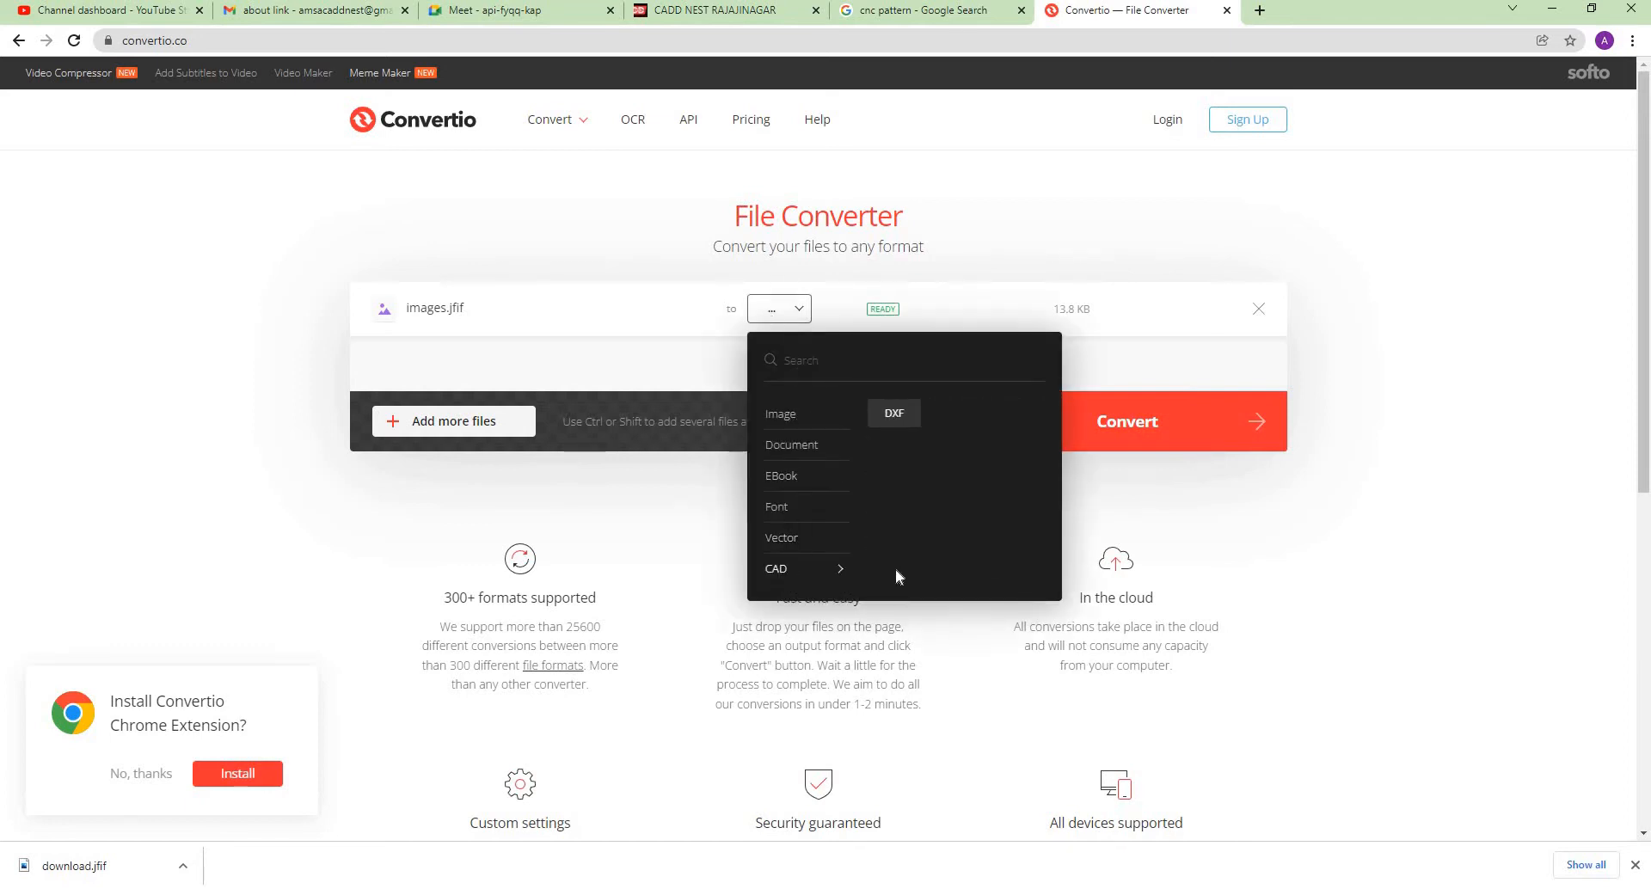
pyautogui.click(896, 415)
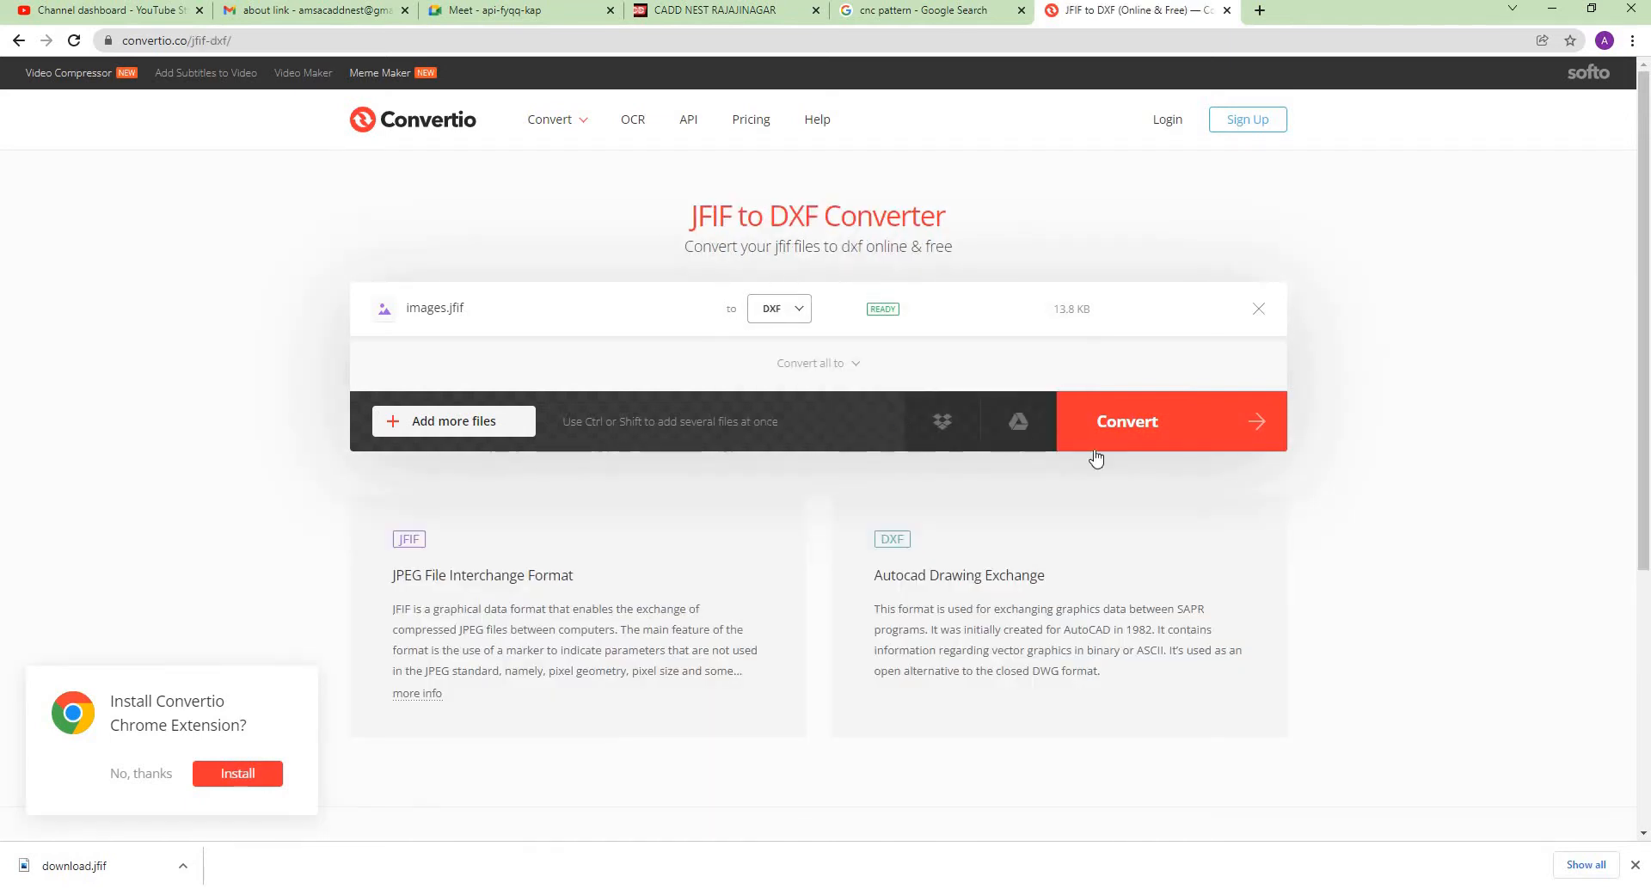
pyautogui.click(1206, 426)
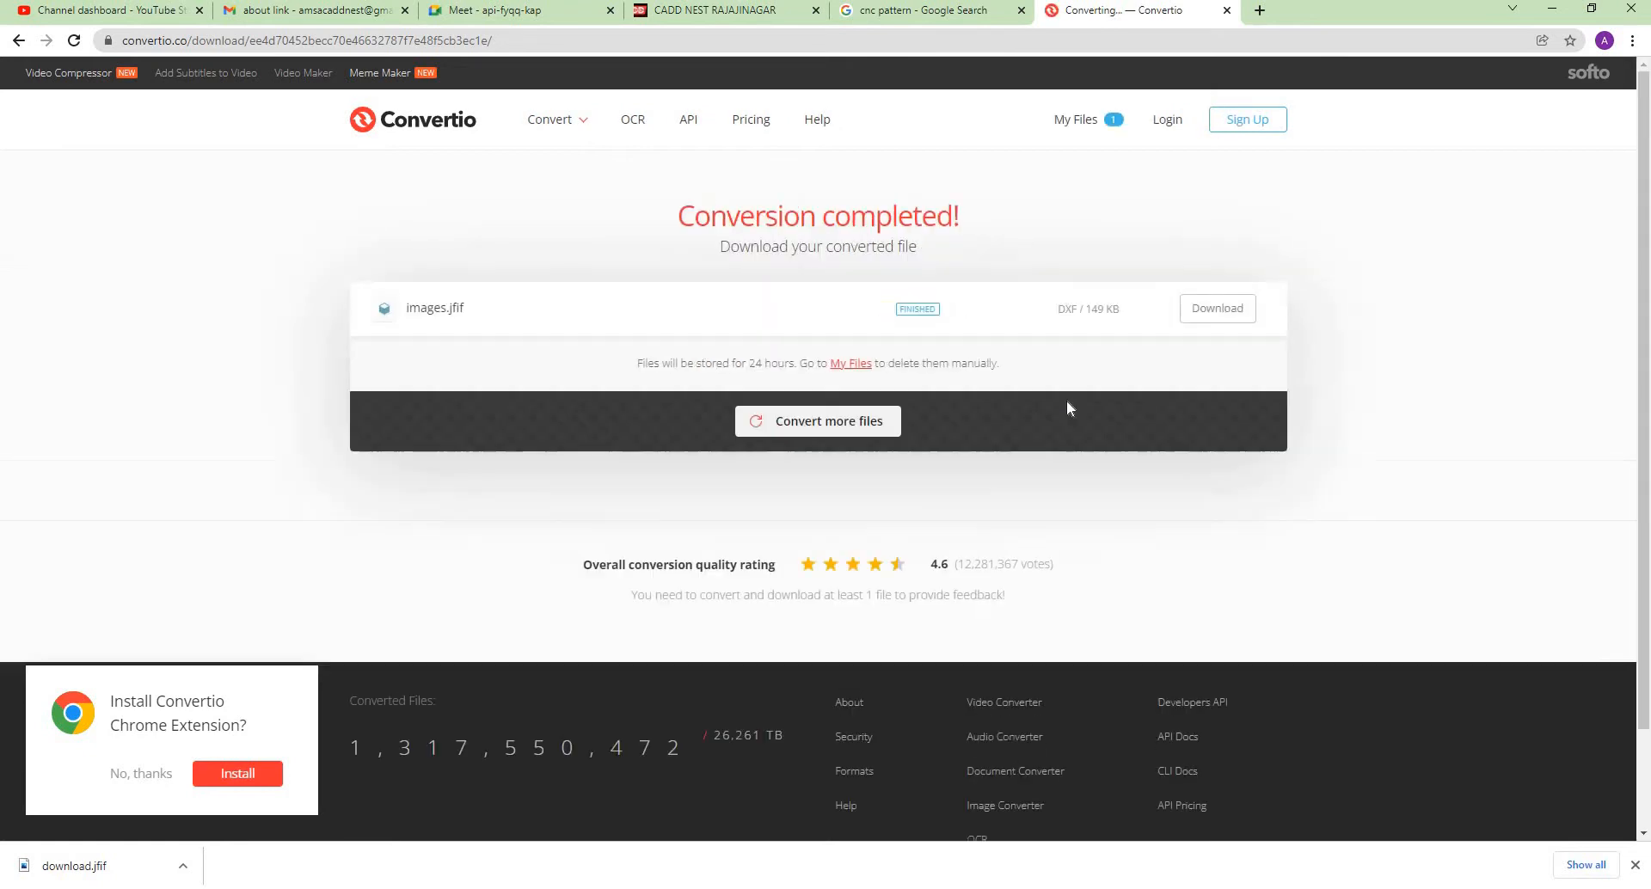
pyautogui.click(1213, 313)
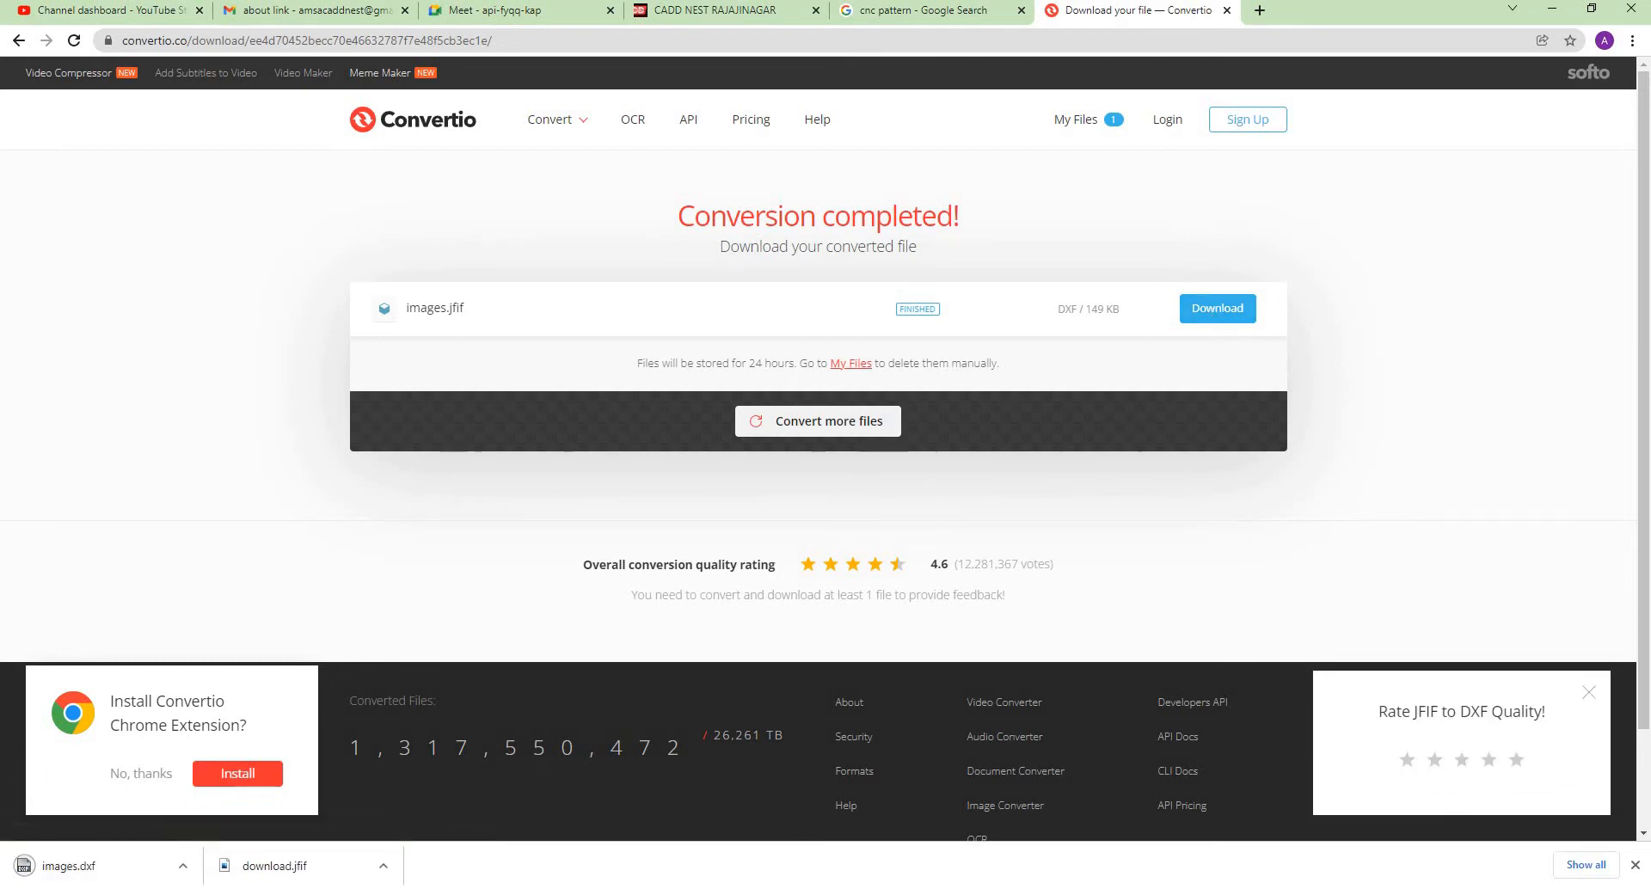
# - Switch to SketchUp, import the images DXF file from the Downloads folder and dismiss the import results
pyautogui.click(812, 888)
pyautogui.moveTo(612, 494); pyautogui.dragTo(253, 390, button='middle')
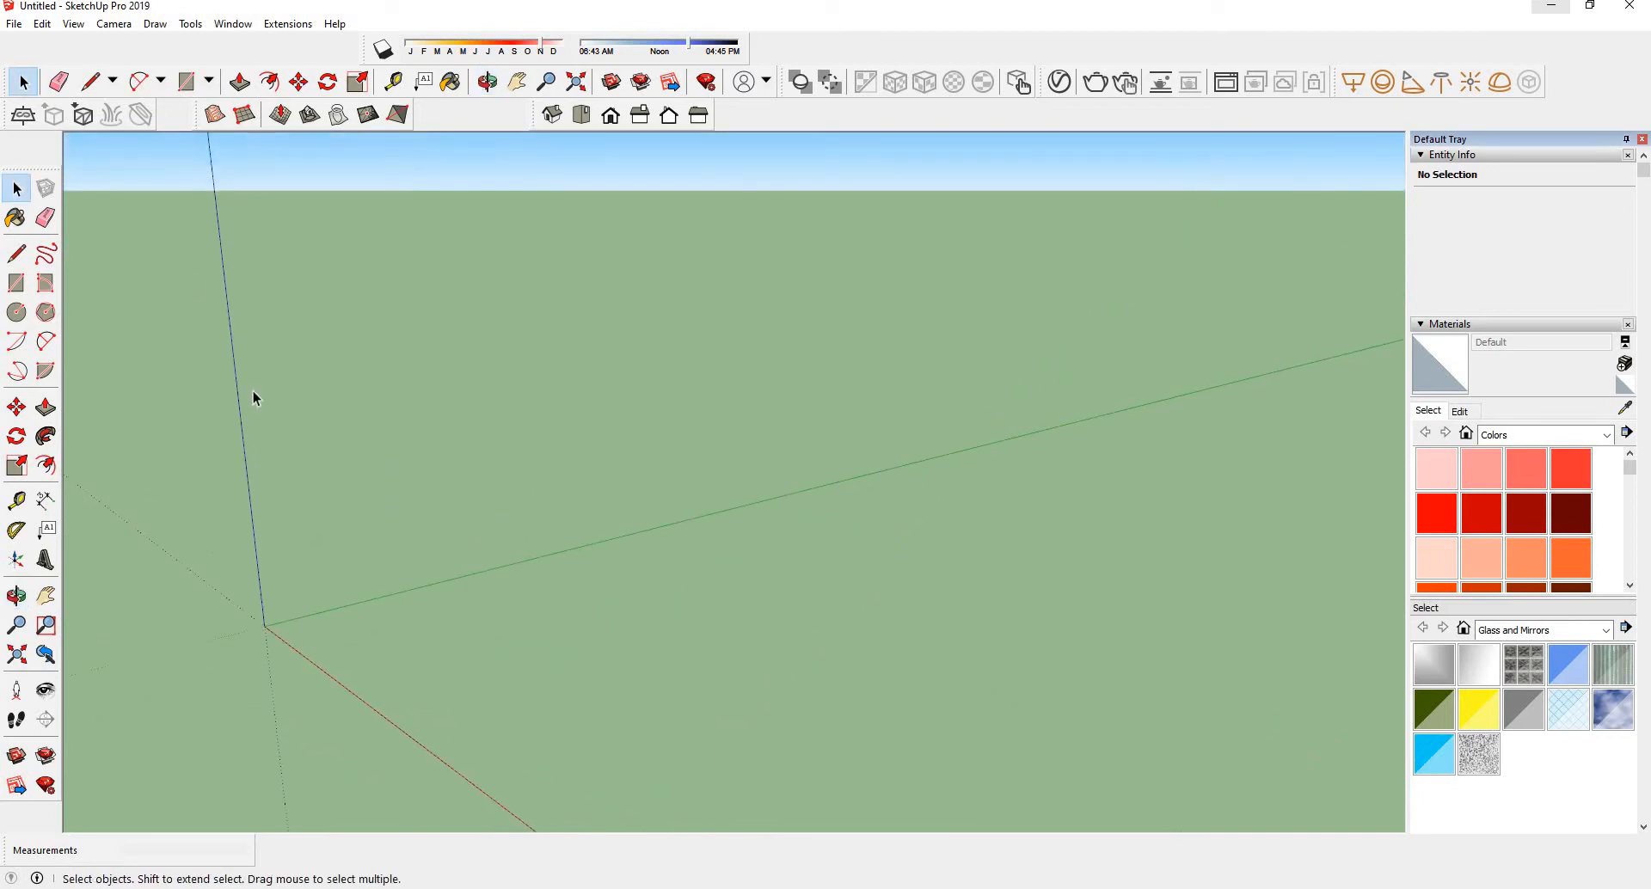
pyautogui.click(13, 23)
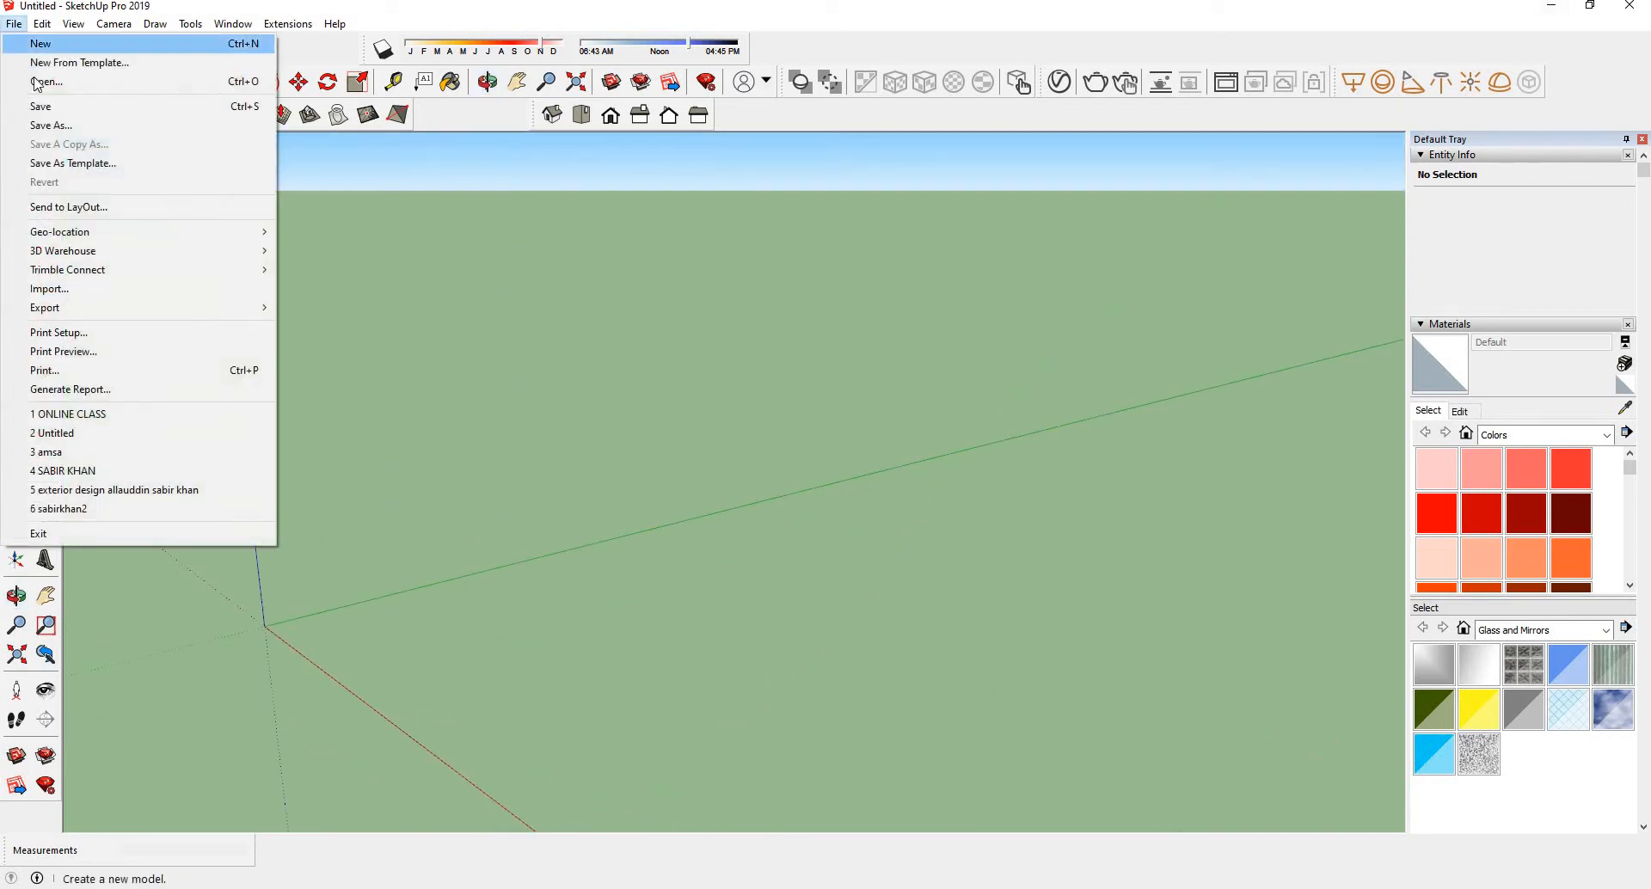
pyautogui.click(82, 288)
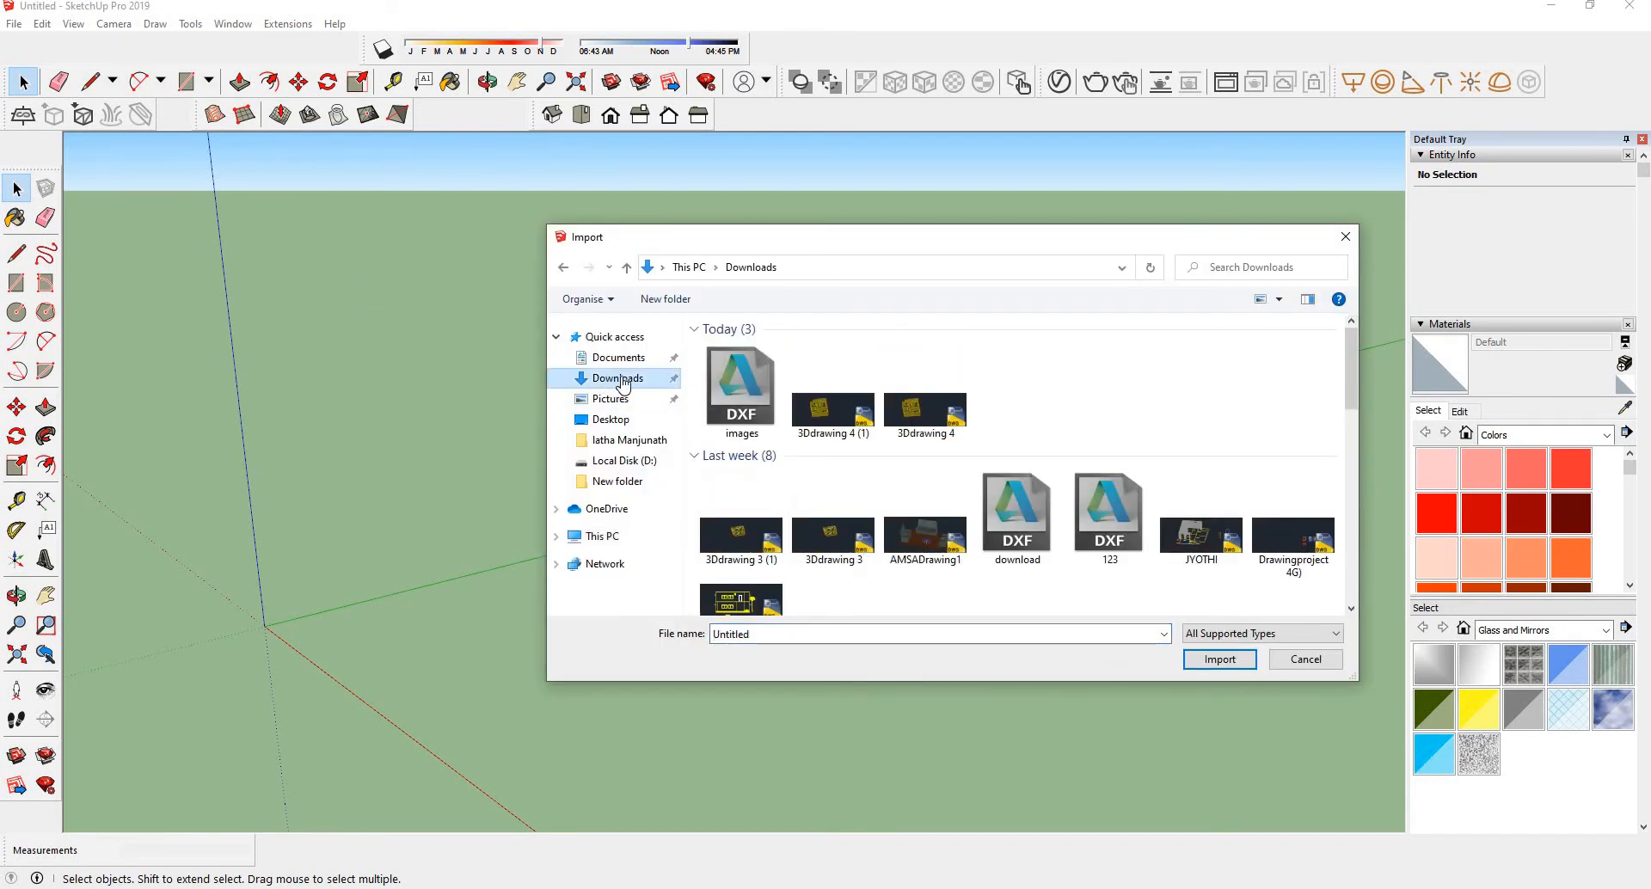
pyautogui.click(608, 384)
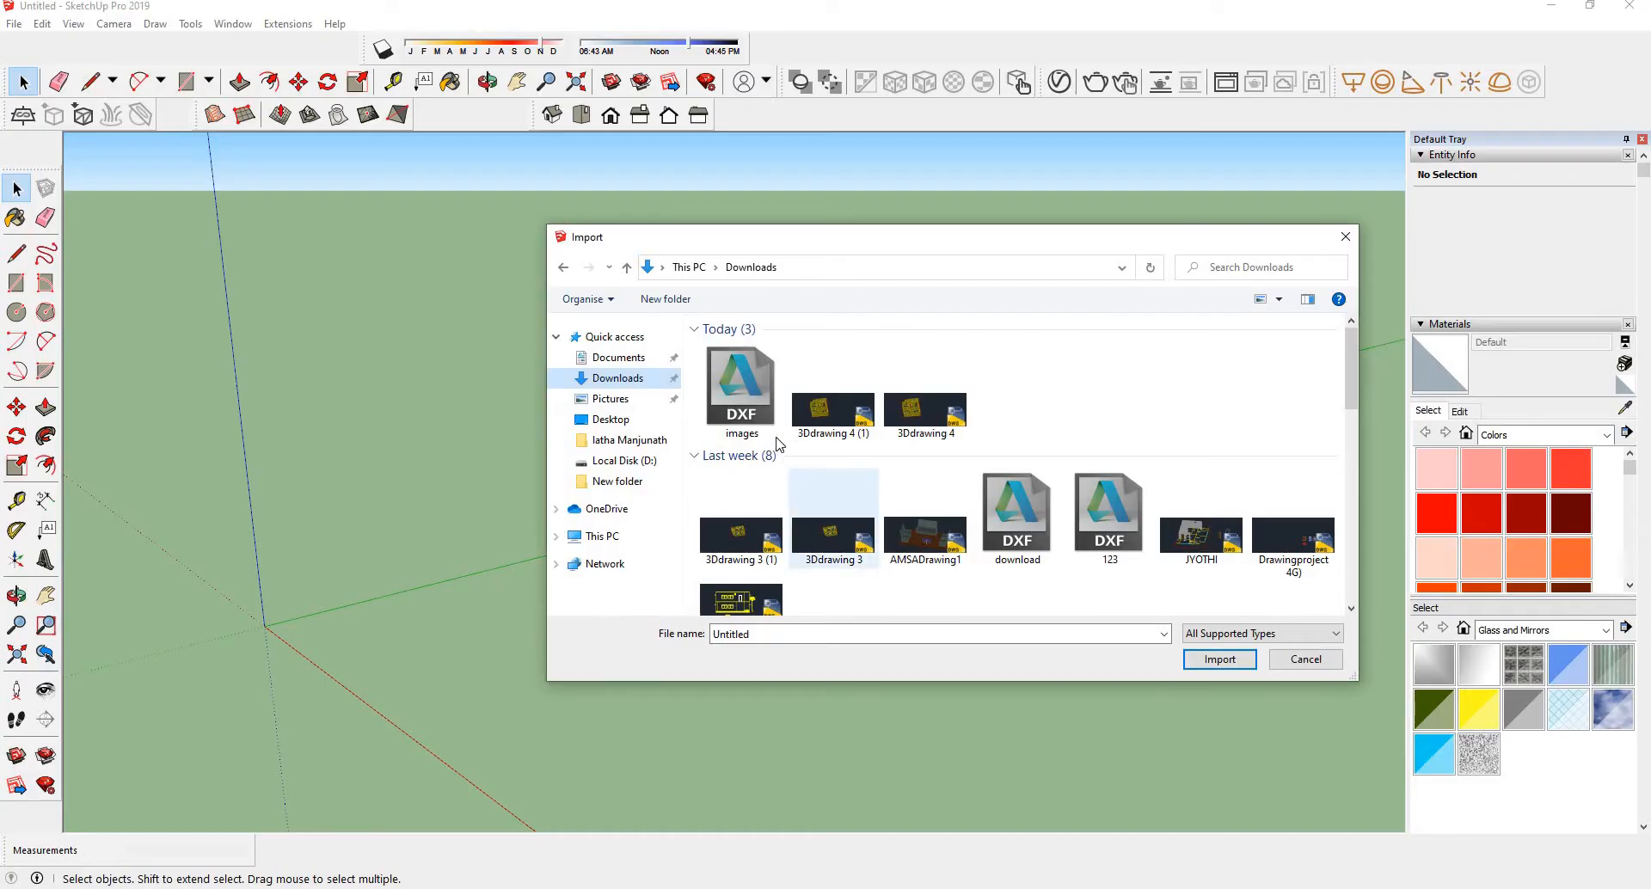
pyautogui.click(761, 426)
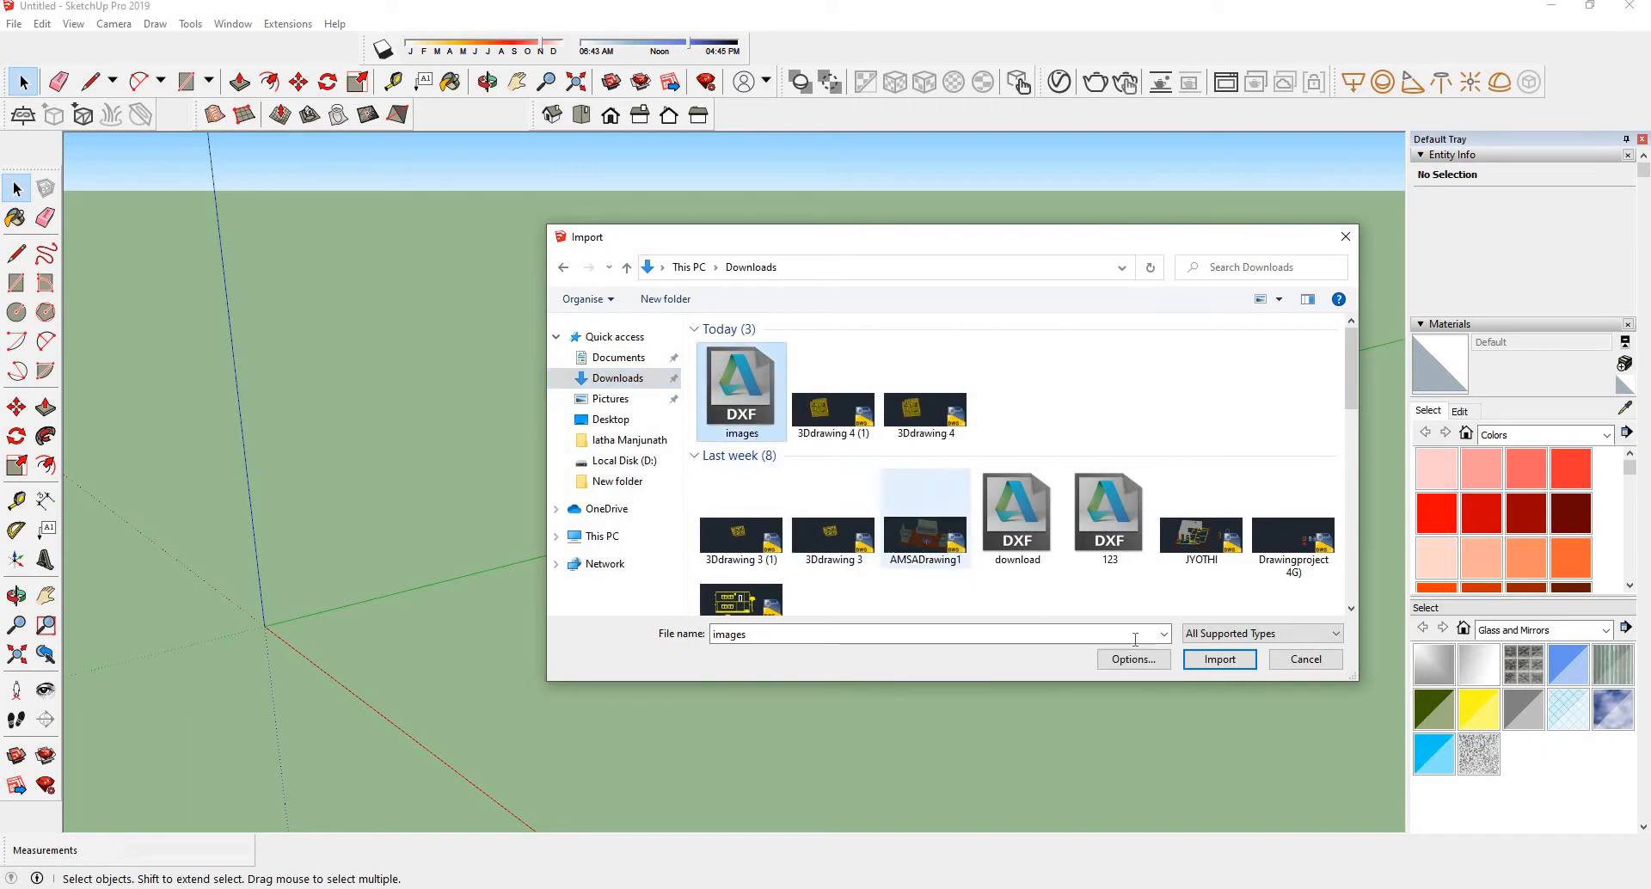
pyautogui.click(1219, 659)
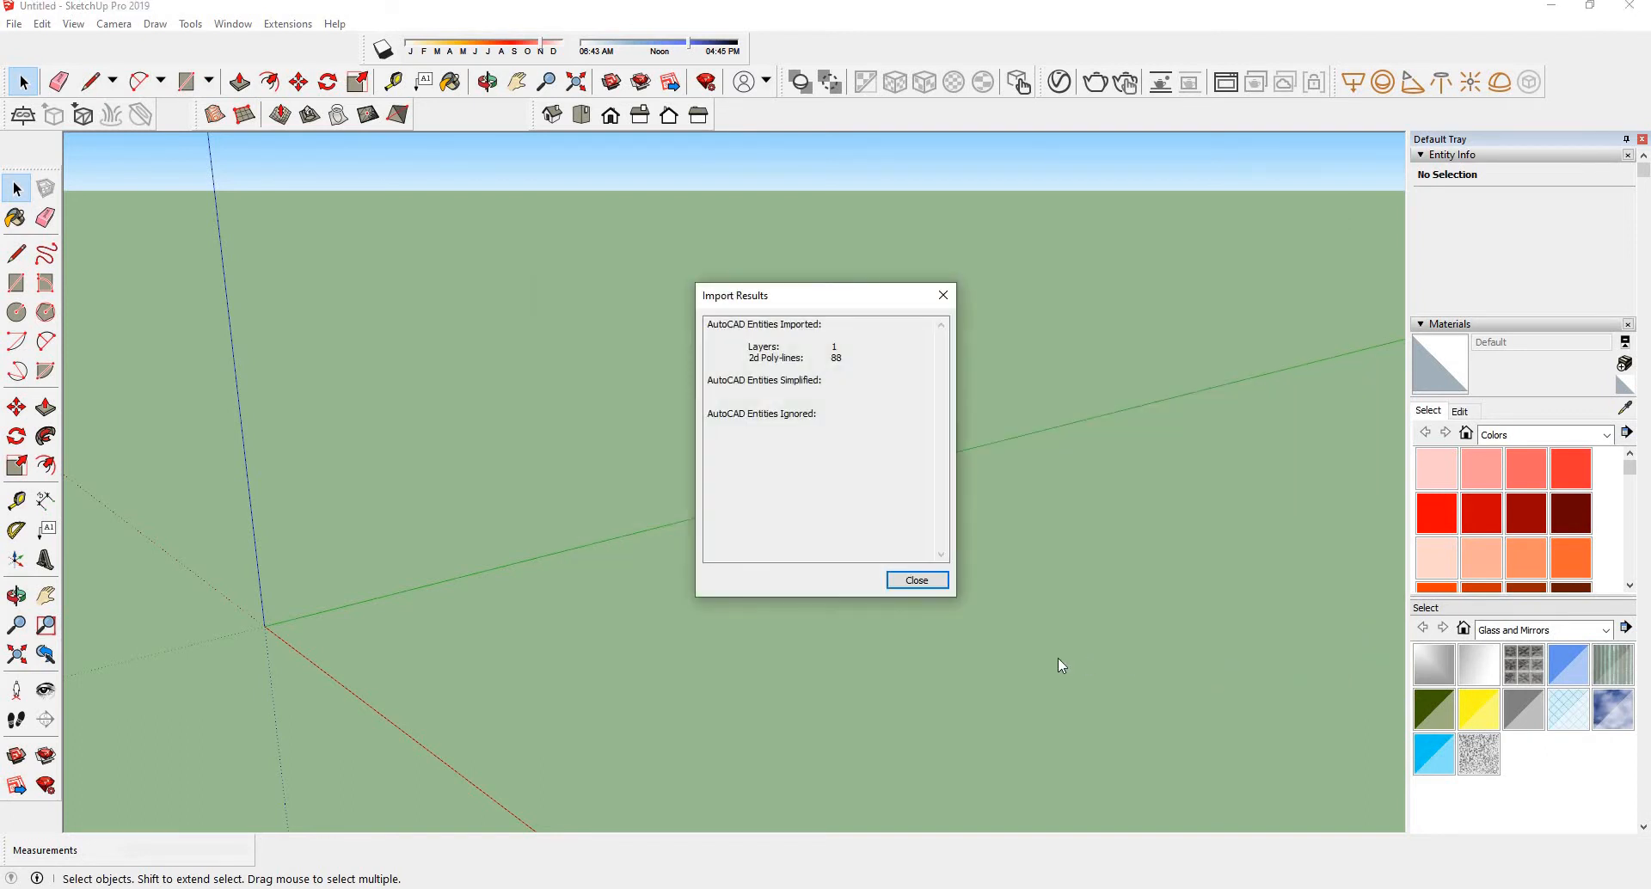
pyautogui.click(916, 579)
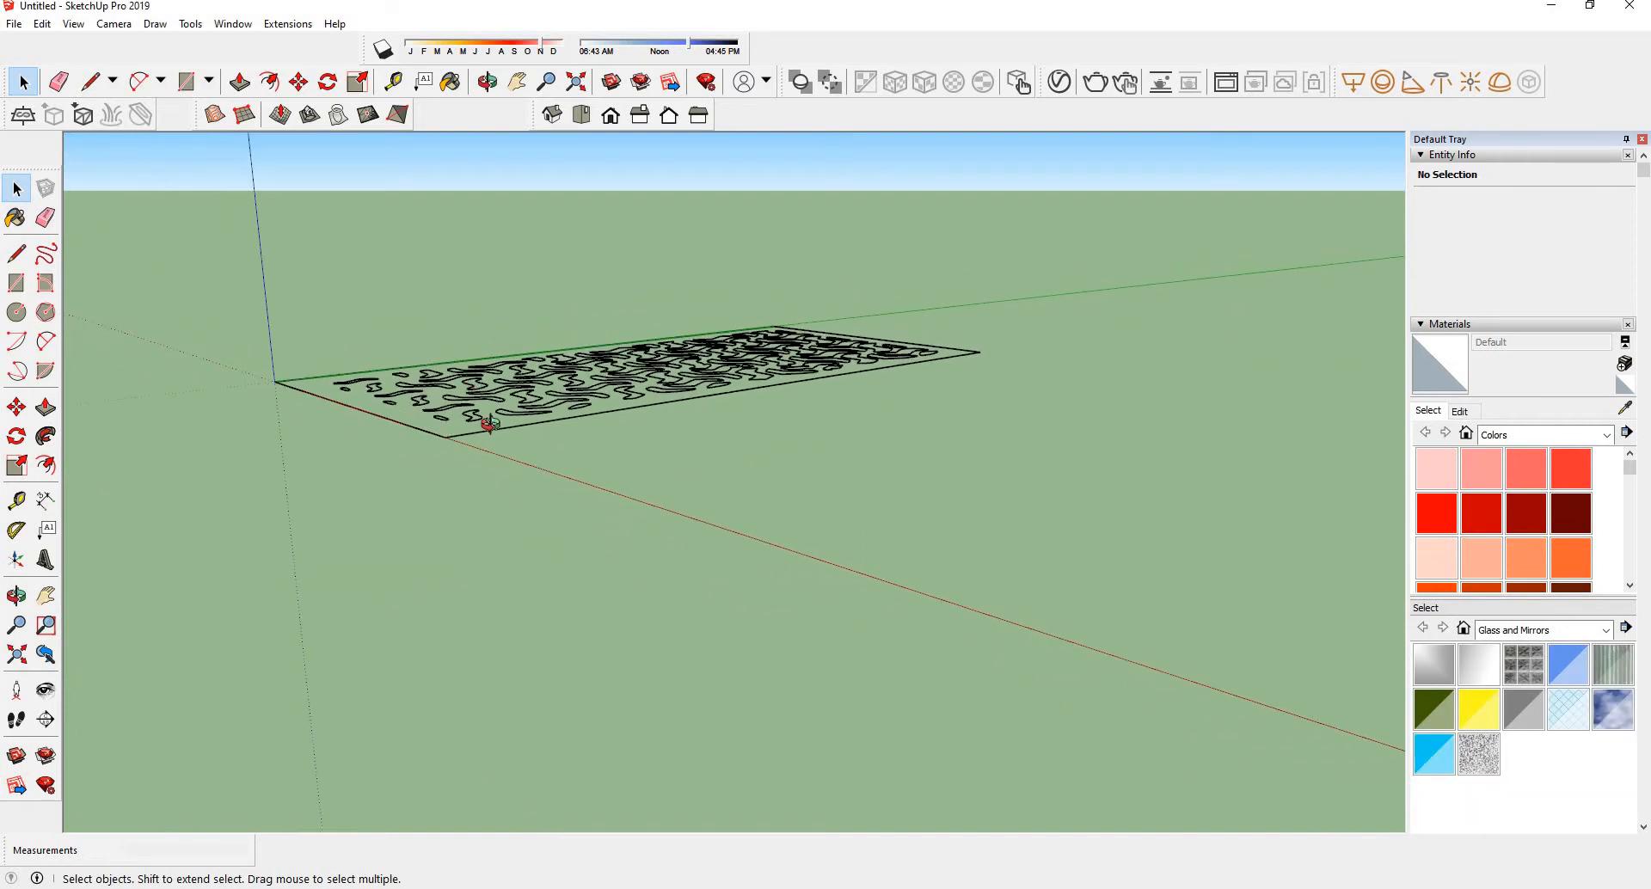
# - Draw a rectangle over the imported pattern from its origin corner to the diagonally opposite corner
pyautogui.moveTo(479, 416); pyautogui.dragTo(659, 563, button='middle')
pyautogui.click(660, 559)
pyautogui.click(607, 523)
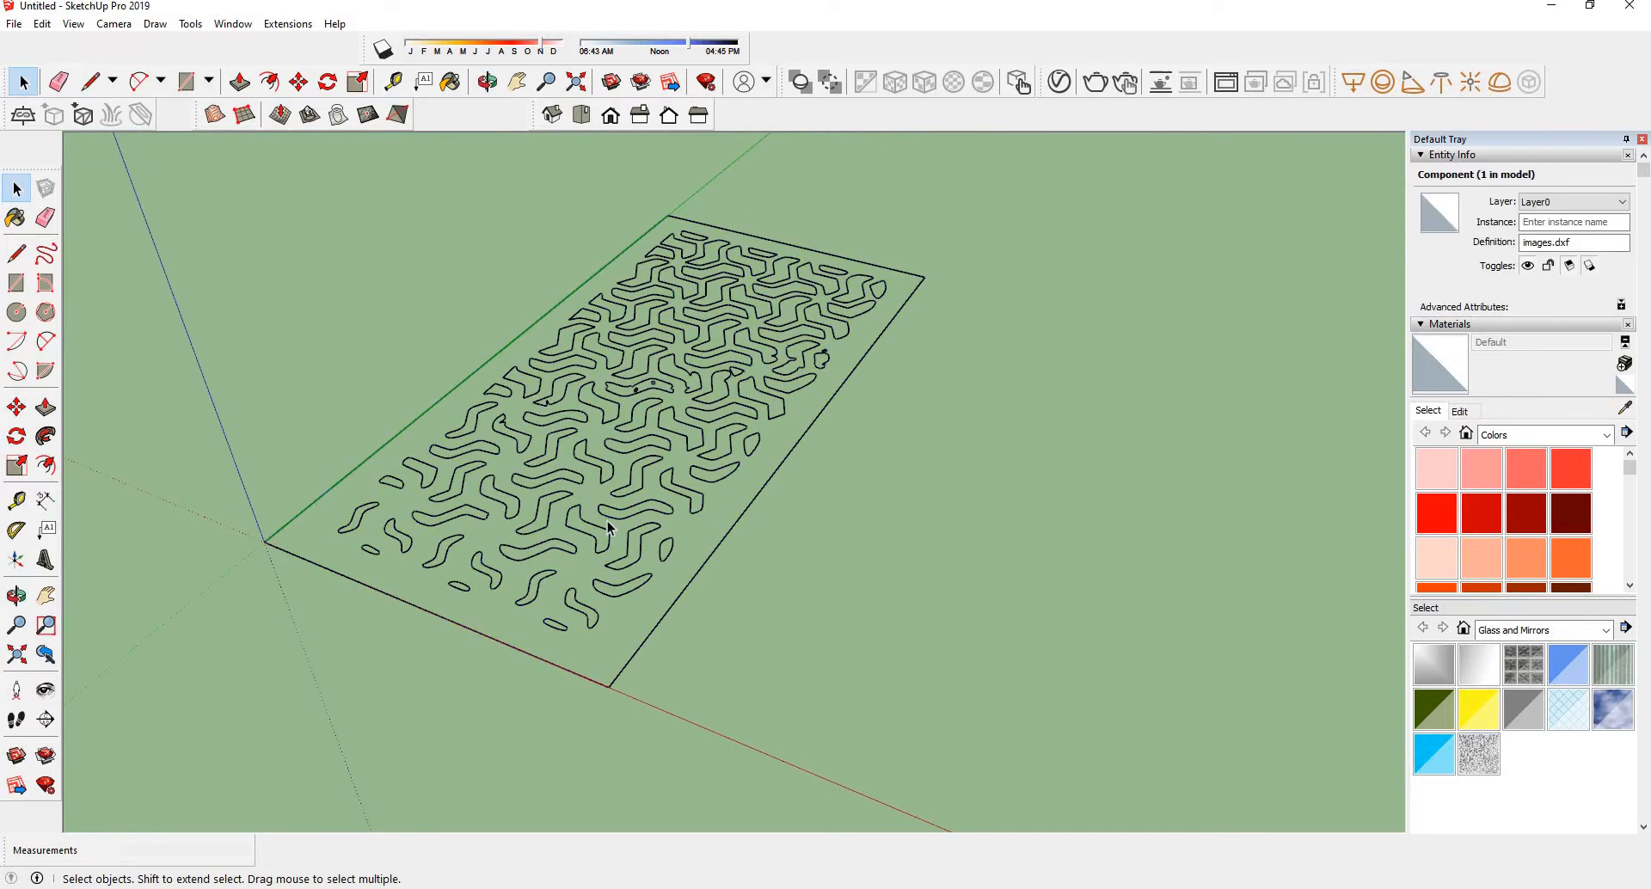
pyautogui.click(16, 282)
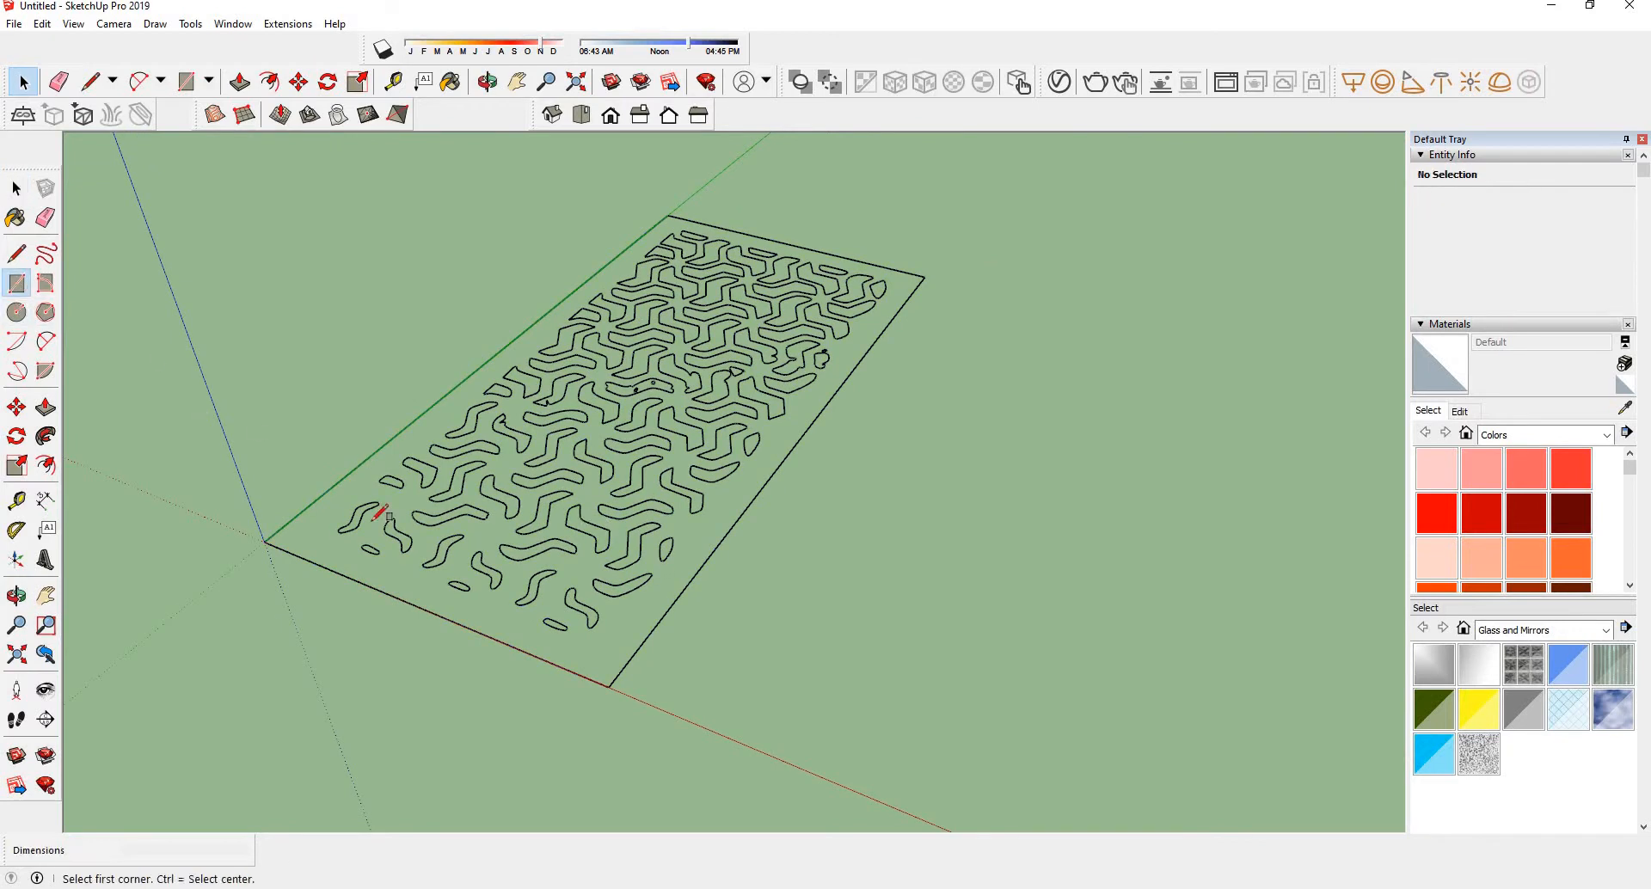
pyautogui.click(264, 542)
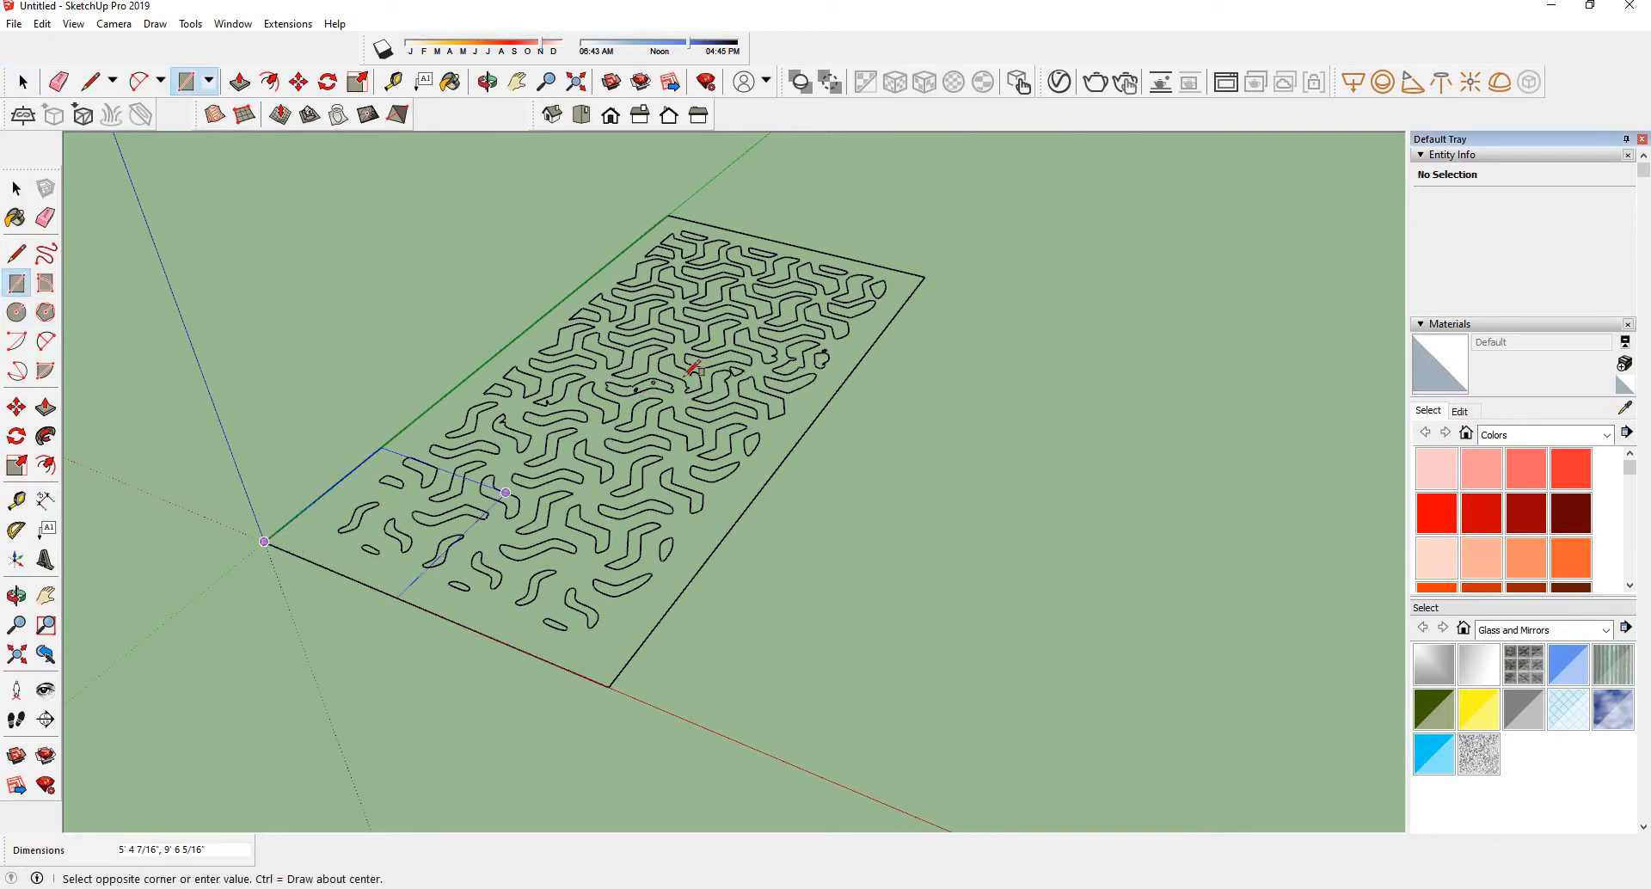
pyautogui.click(924, 276)
pyautogui.moveTo(469, 377); pyautogui.dragTo(479, 387, button='middle')
pyautogui.press('space')
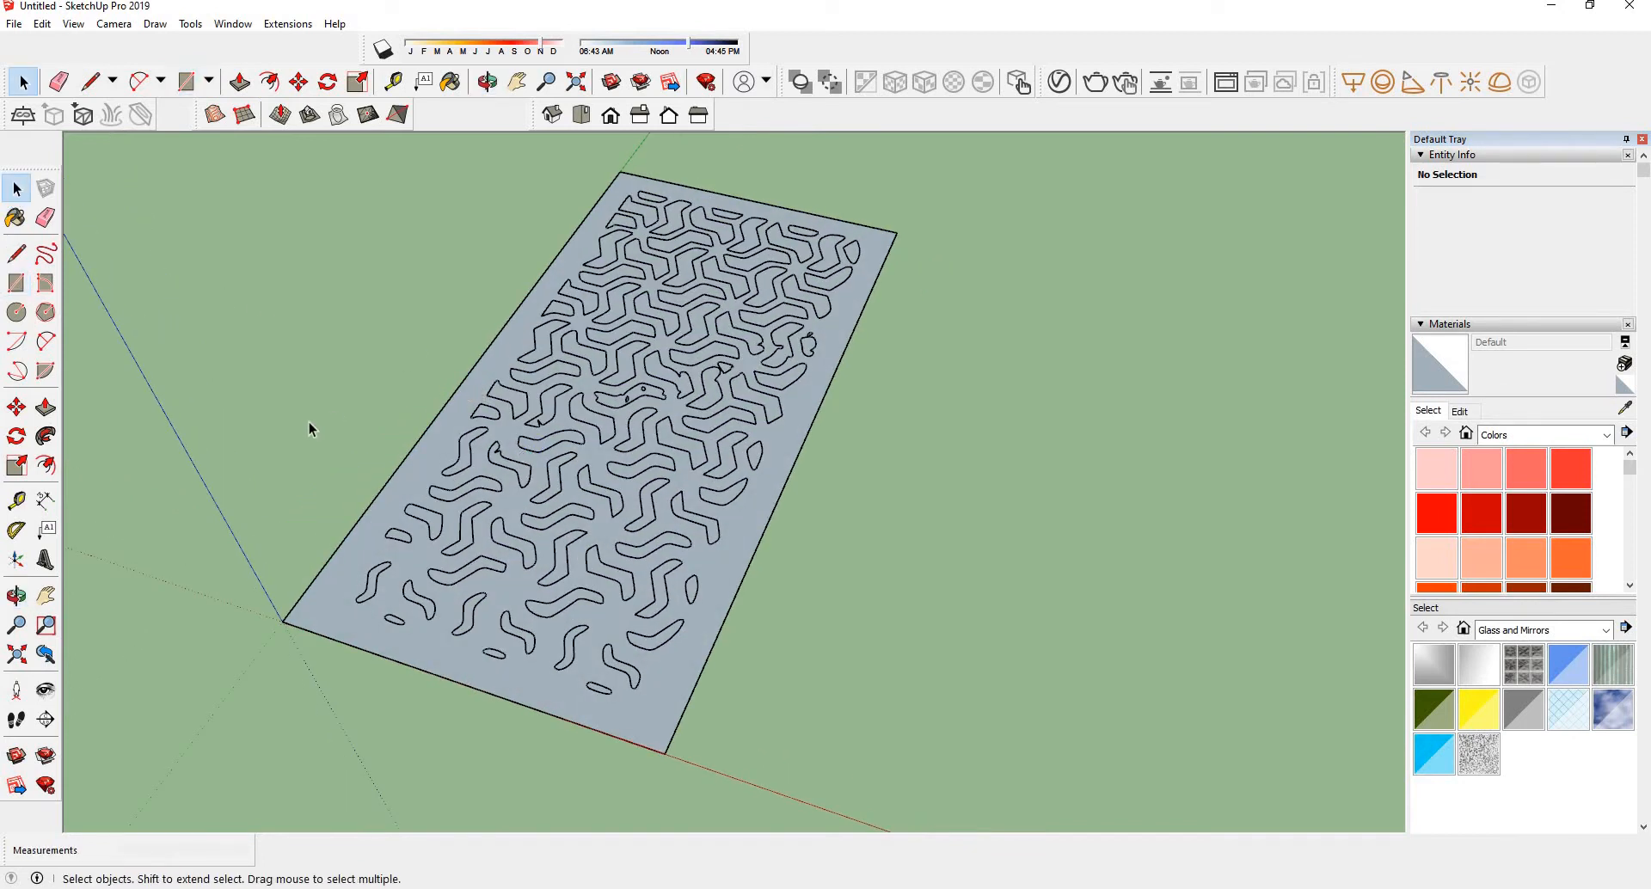
# - Try to explode the imported images.dxf component beneath the rectangle face
pyautogui.click(751, 520)
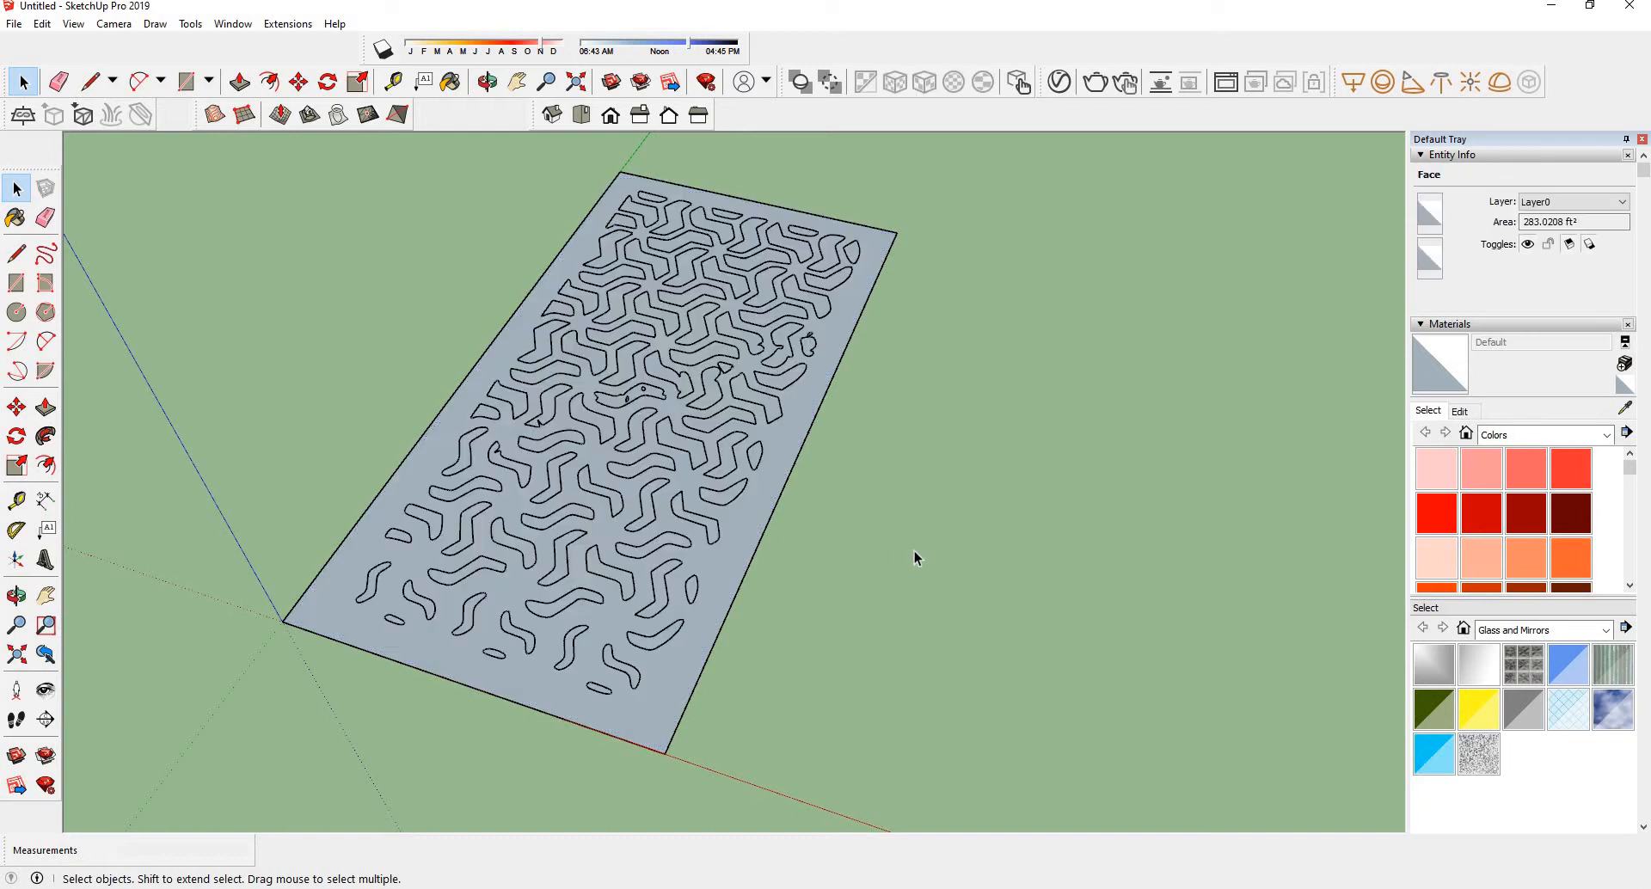
pyautogui.moveTo(914, 556); pyautogui.dragTo(892, 411, button='middle')
pyautogui.click(1073, 508)
pyautogui.scroll(-4, 1023, 550)
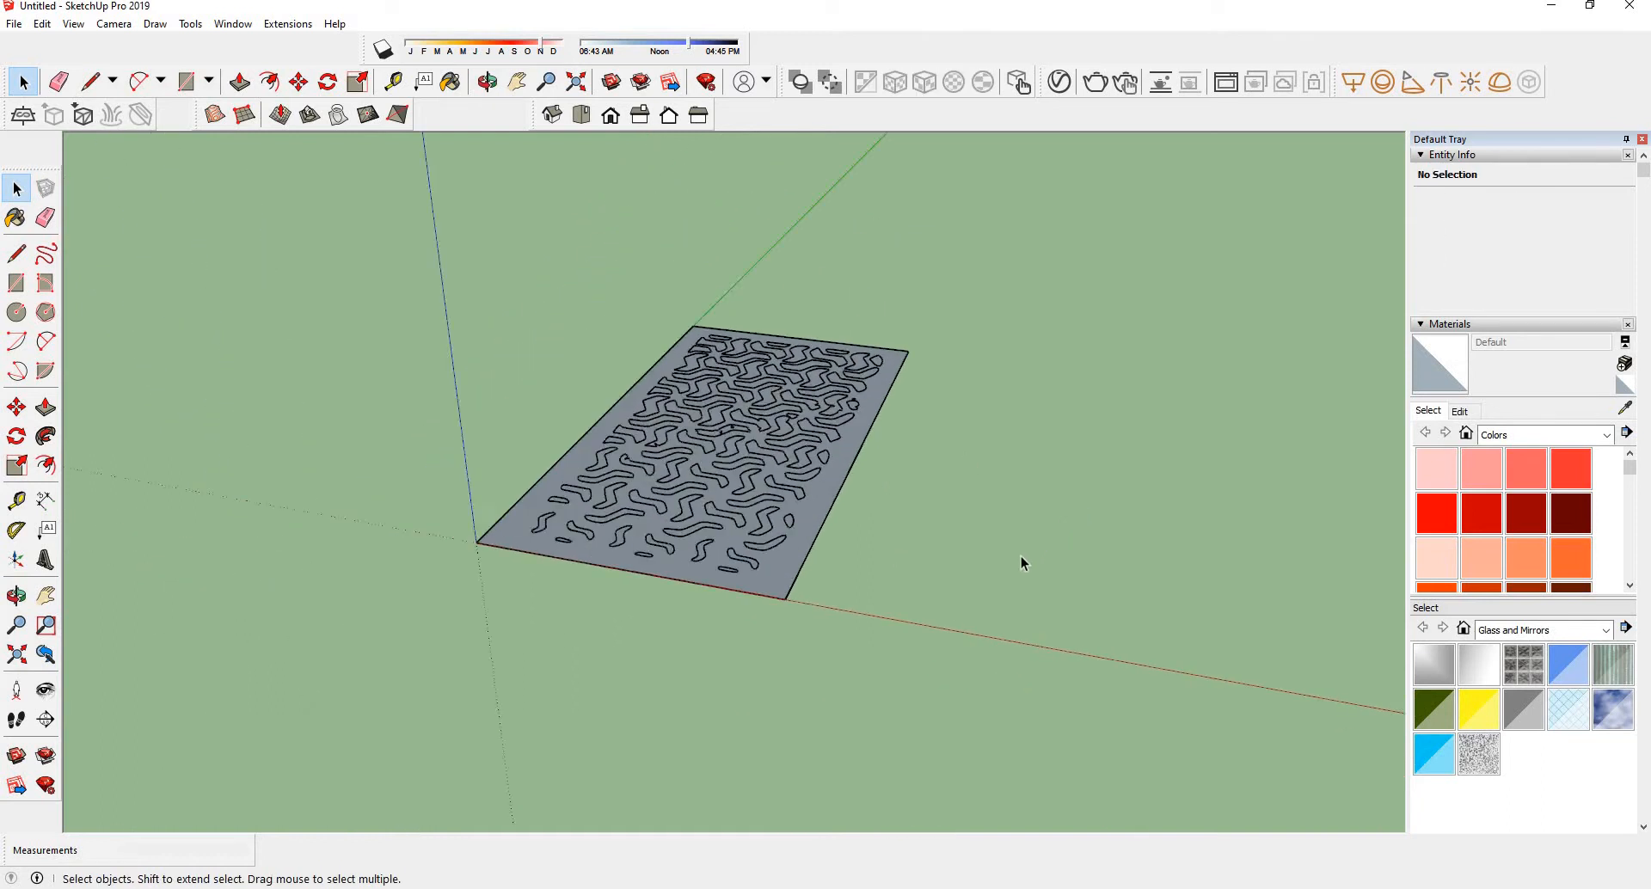
pyautogui.rightClick(843, 561)
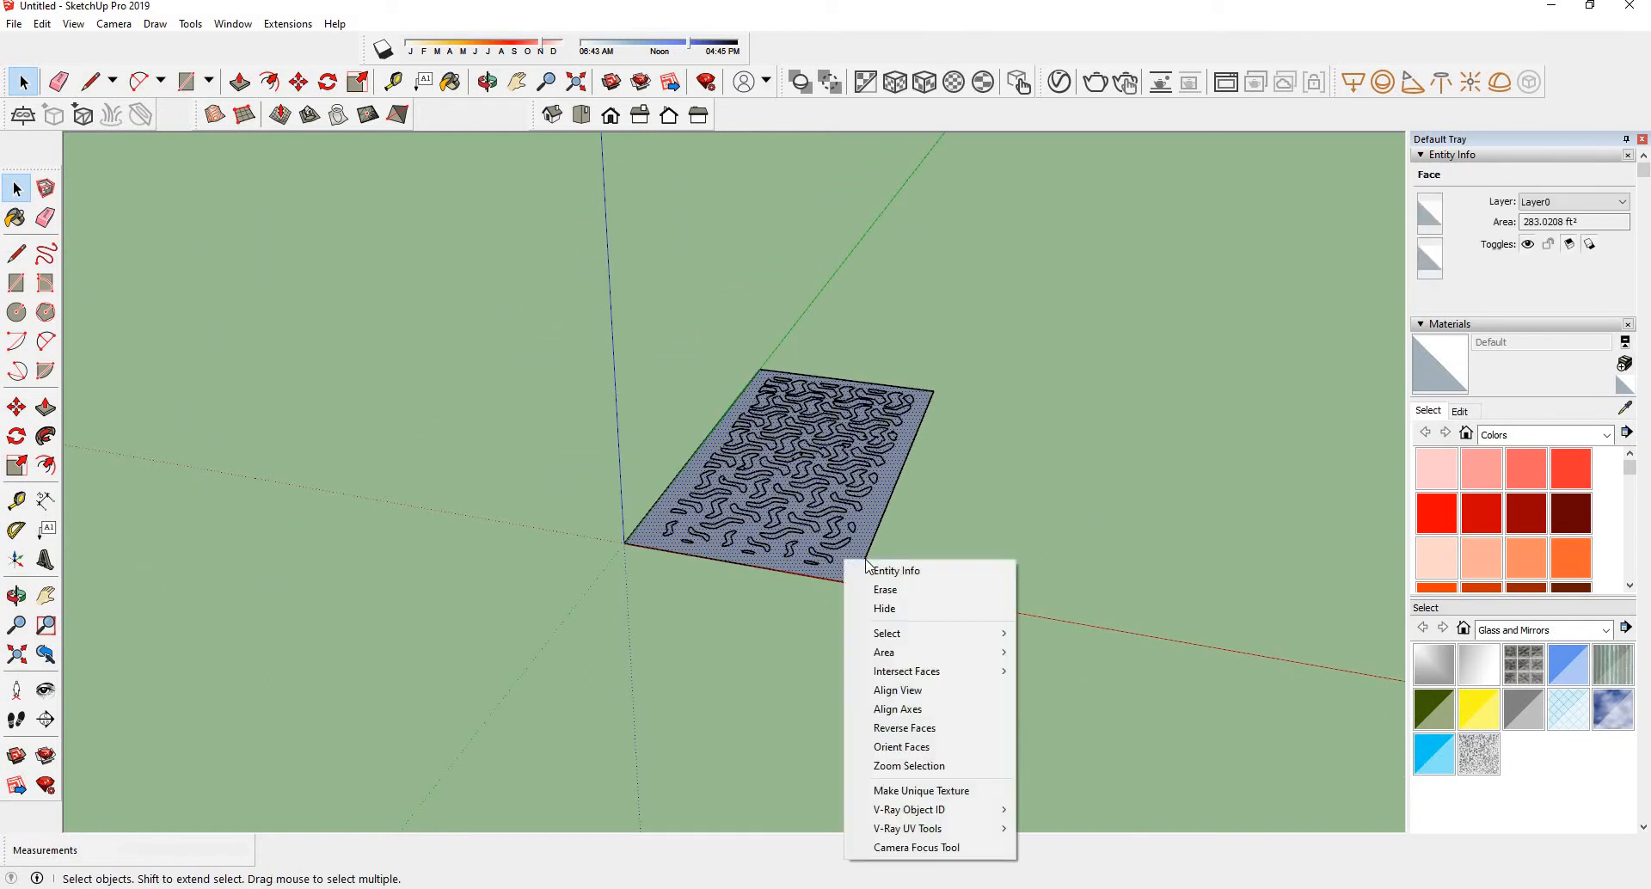
pyautogui.click(1061, 472)
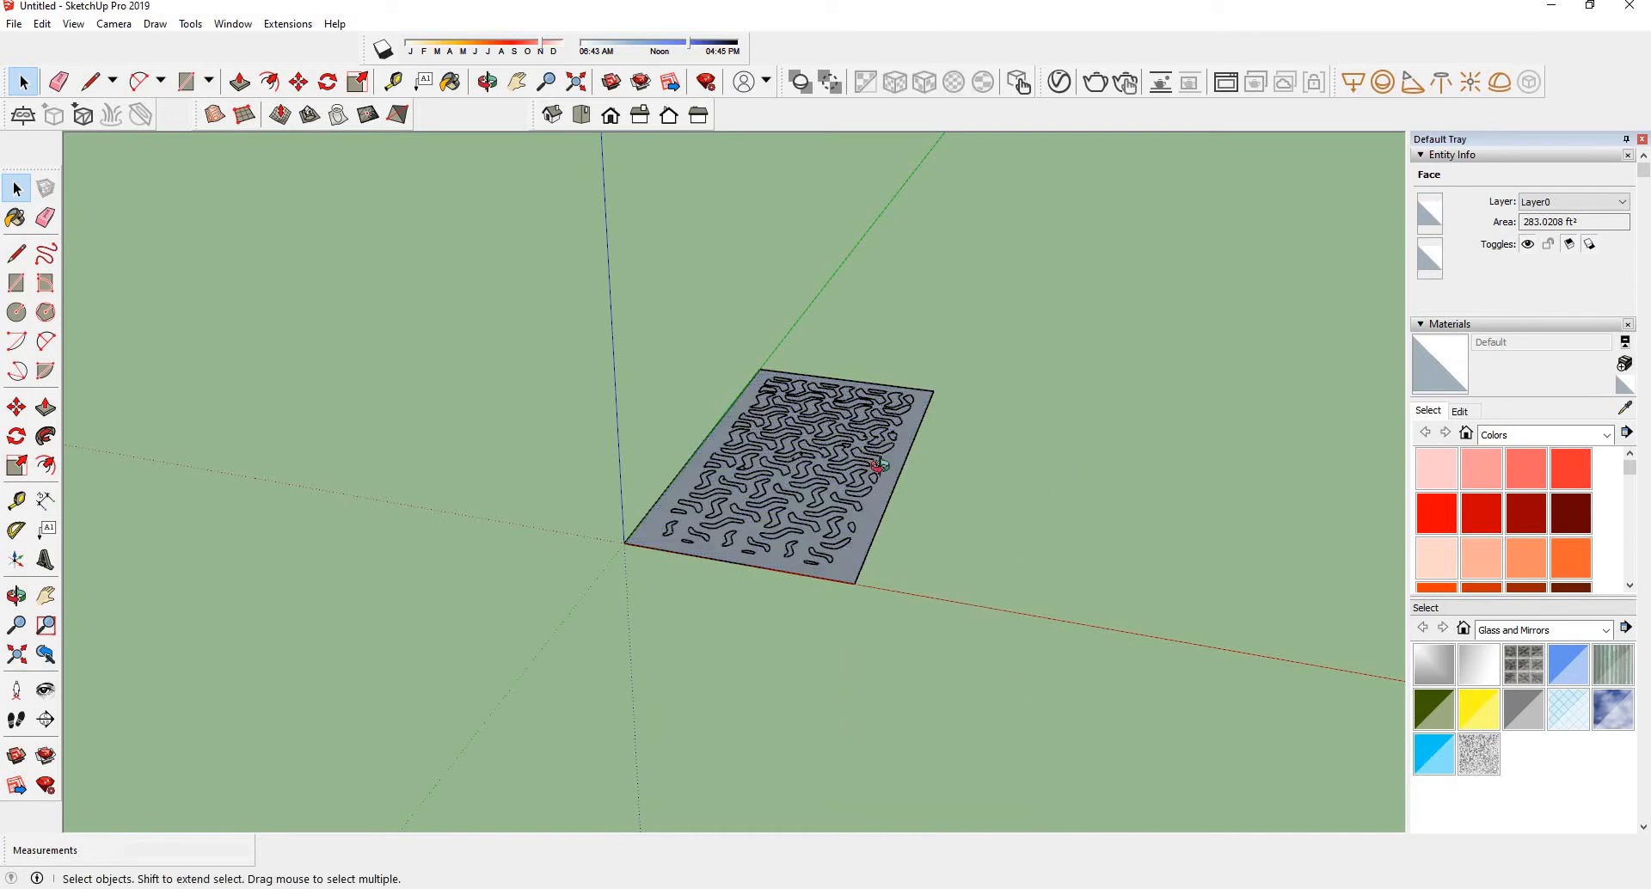
pyautogui.moveTo(870, 467); pyautogui.dragTo(980, 368, button='middle')
pyautogui.rightClick(875, 467)
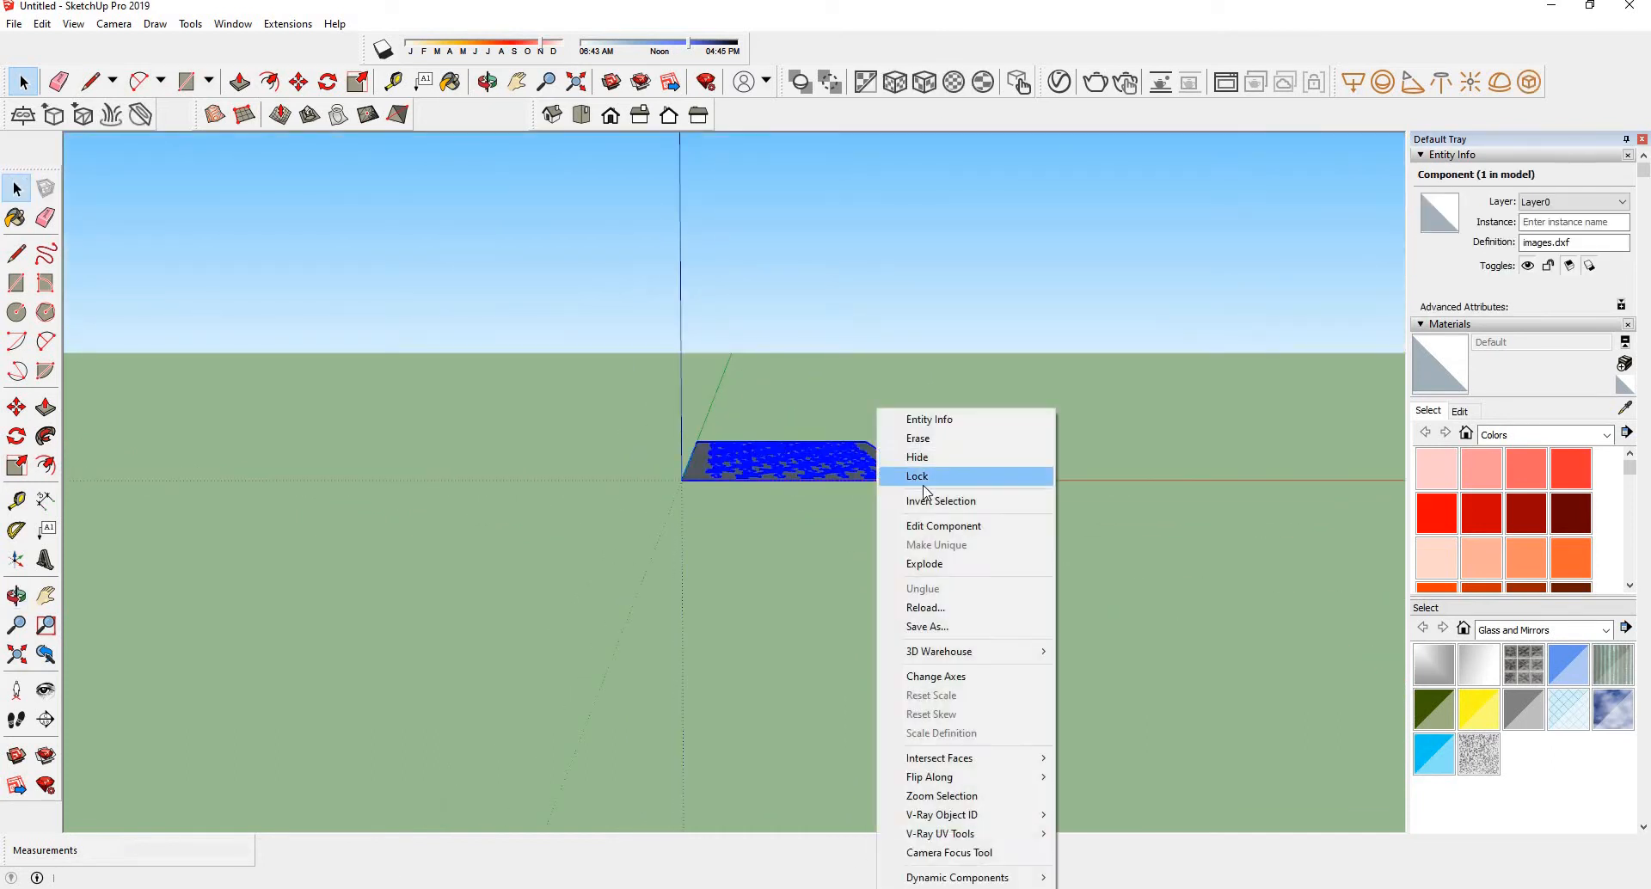
pyautogui.click(959, 567)
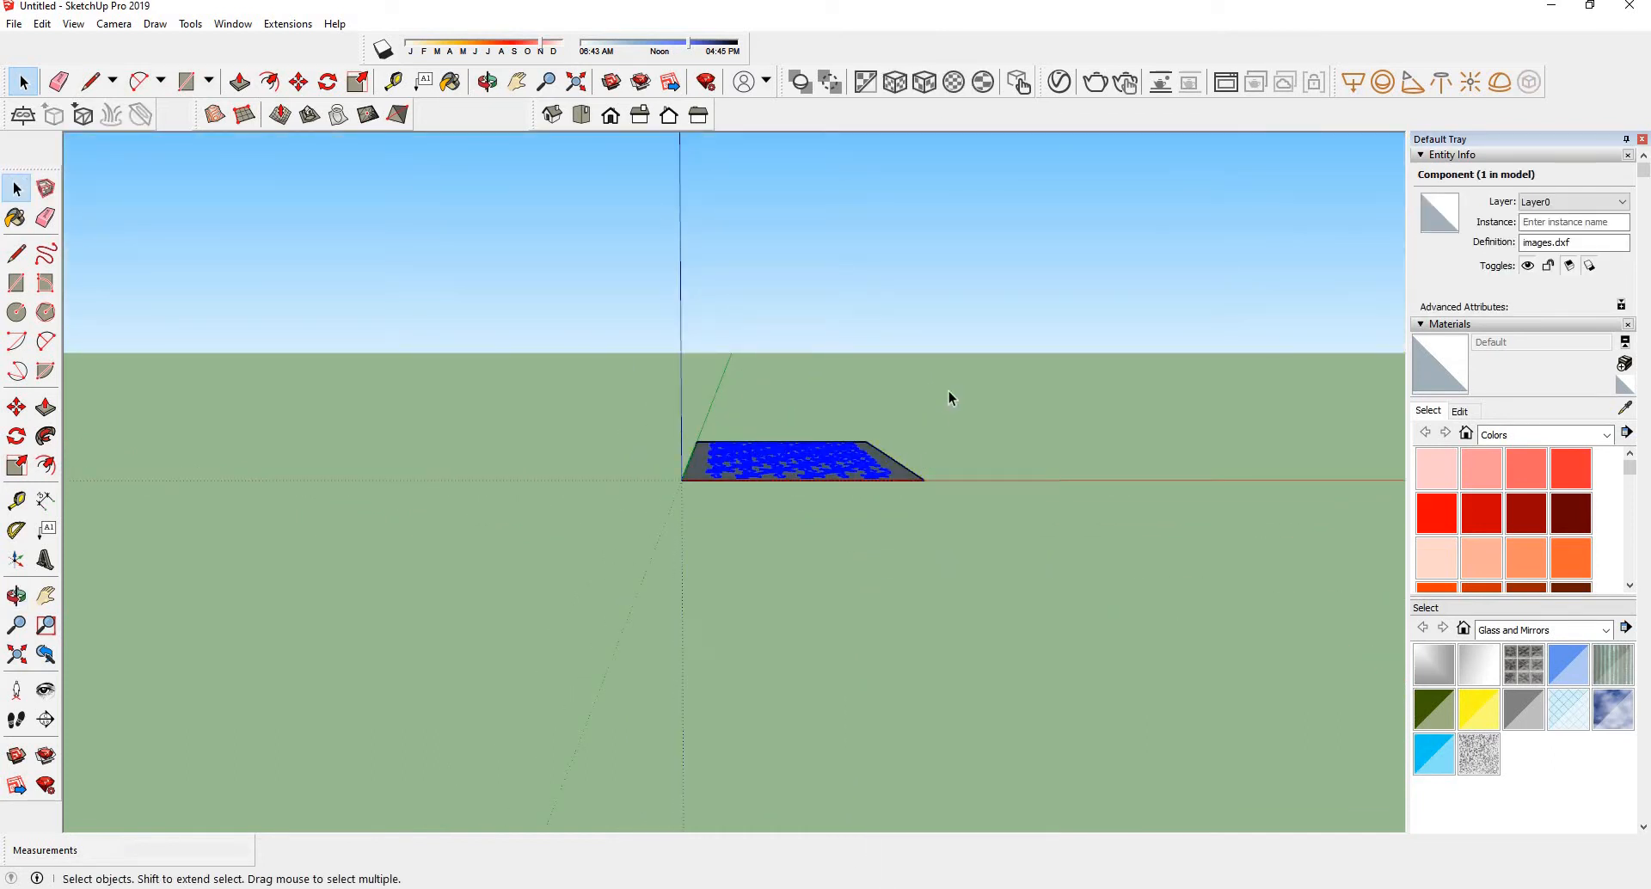
# - Select the rectangle face with its boundary edges and delete it, leaving the imported pattern lines in place
pyautogui.moveTo(948, 392); pyautogui.dragTo(754, 620, button='middle')
pyautogui.click(828, 590)
pyautogui.scroll(4, 812, 598)
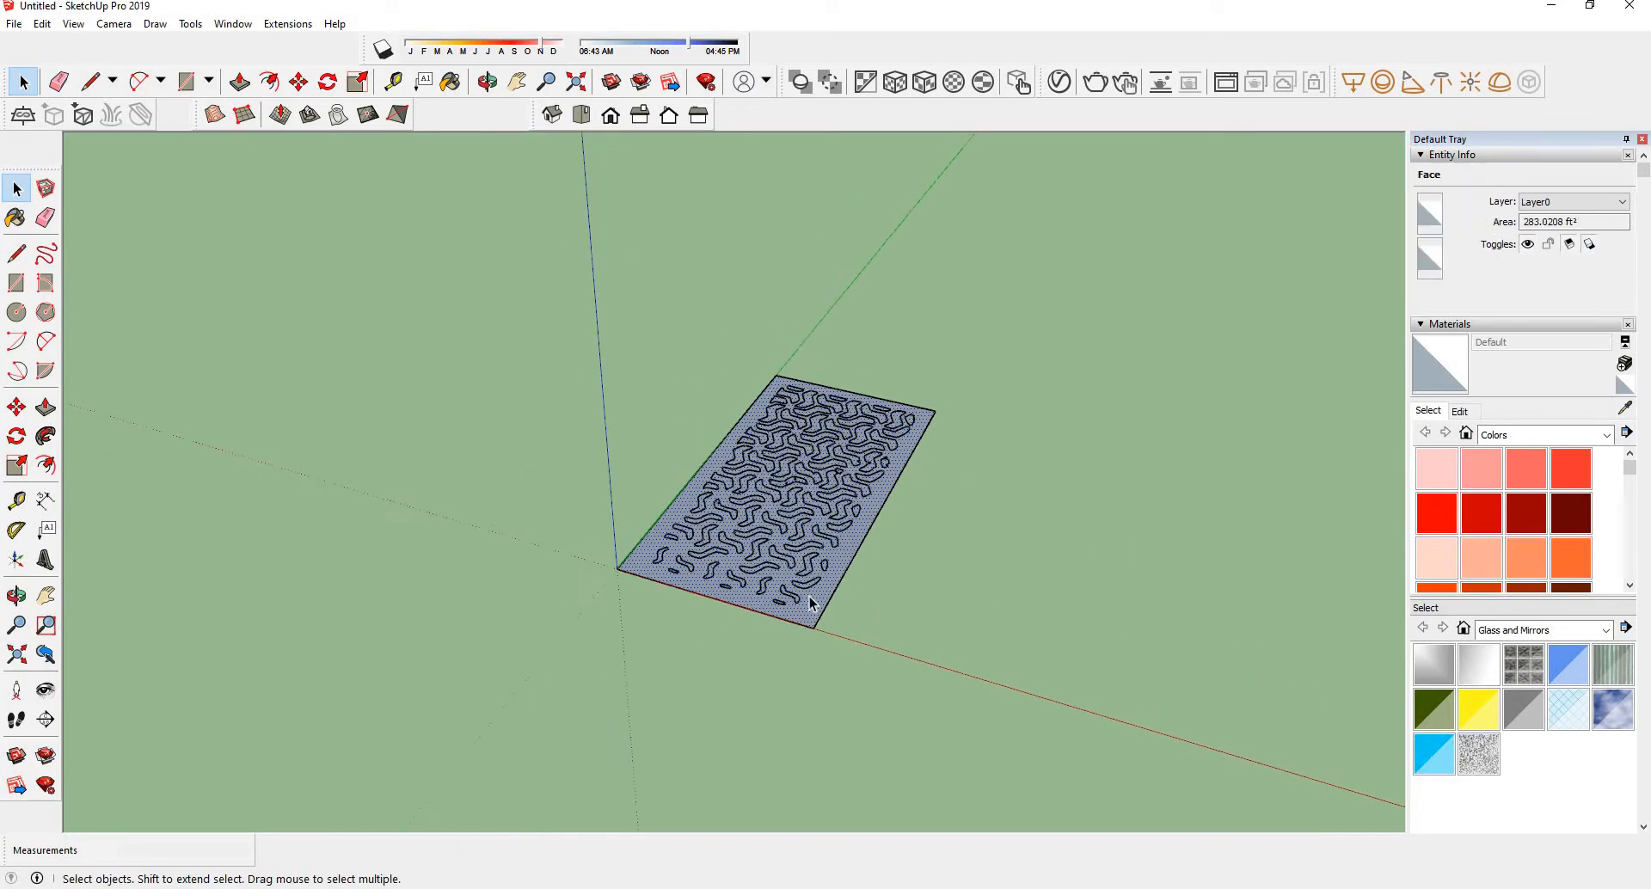
pyautogui.scroll(2, 808, 596)
pyautogui.scroll(2, 569, 574)
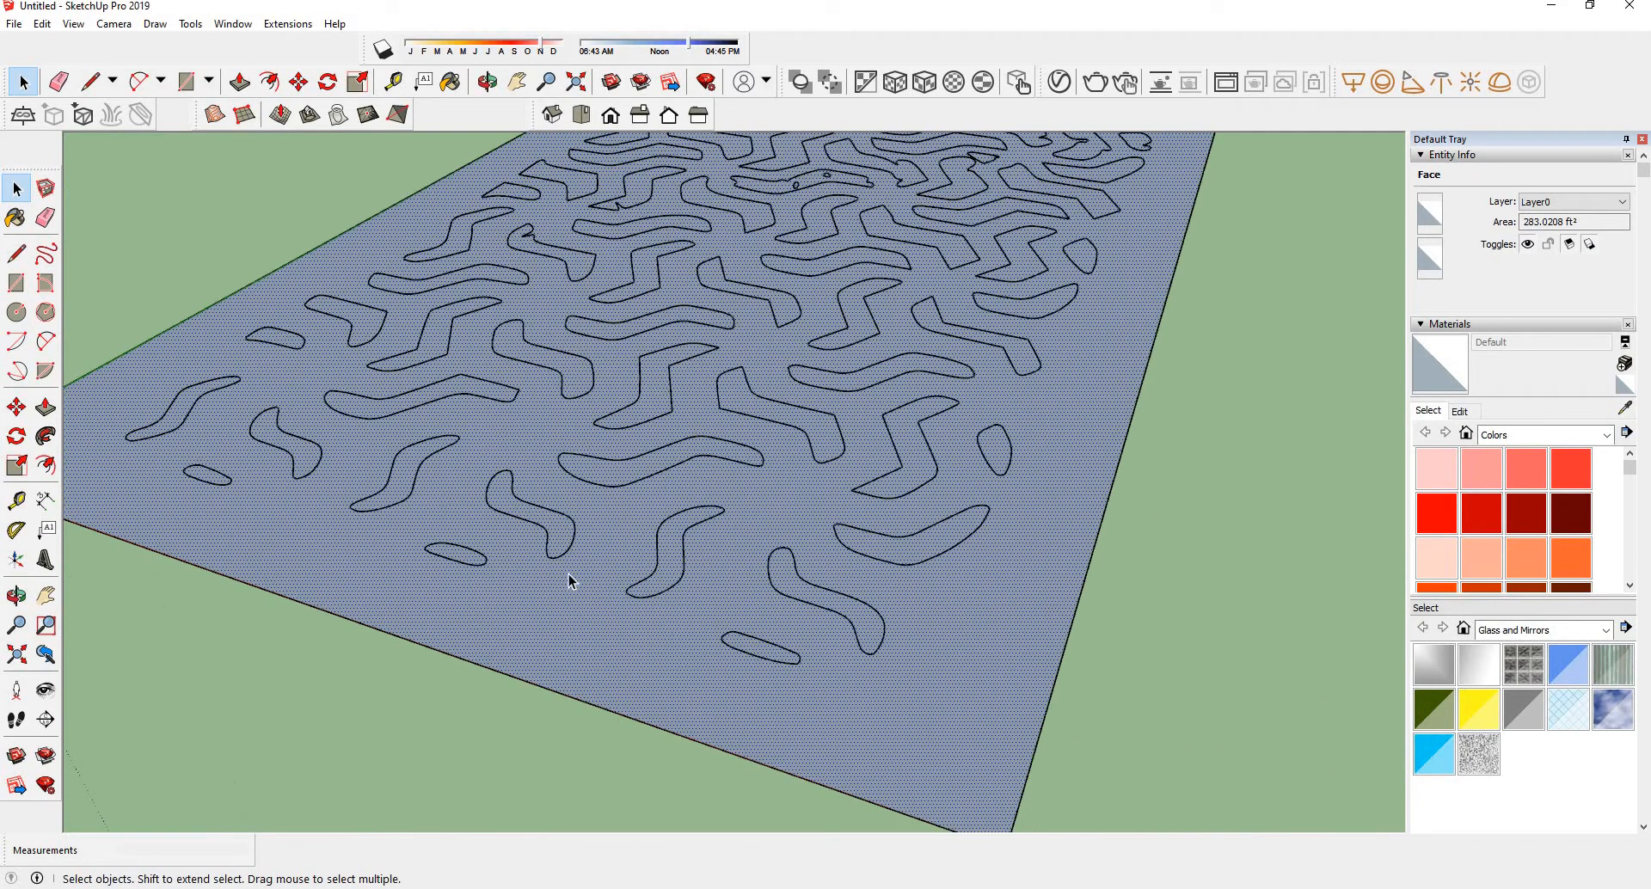
pyautogui.scroll(-3, 527, 593)
pyautogui.doubleClick(679, 578)
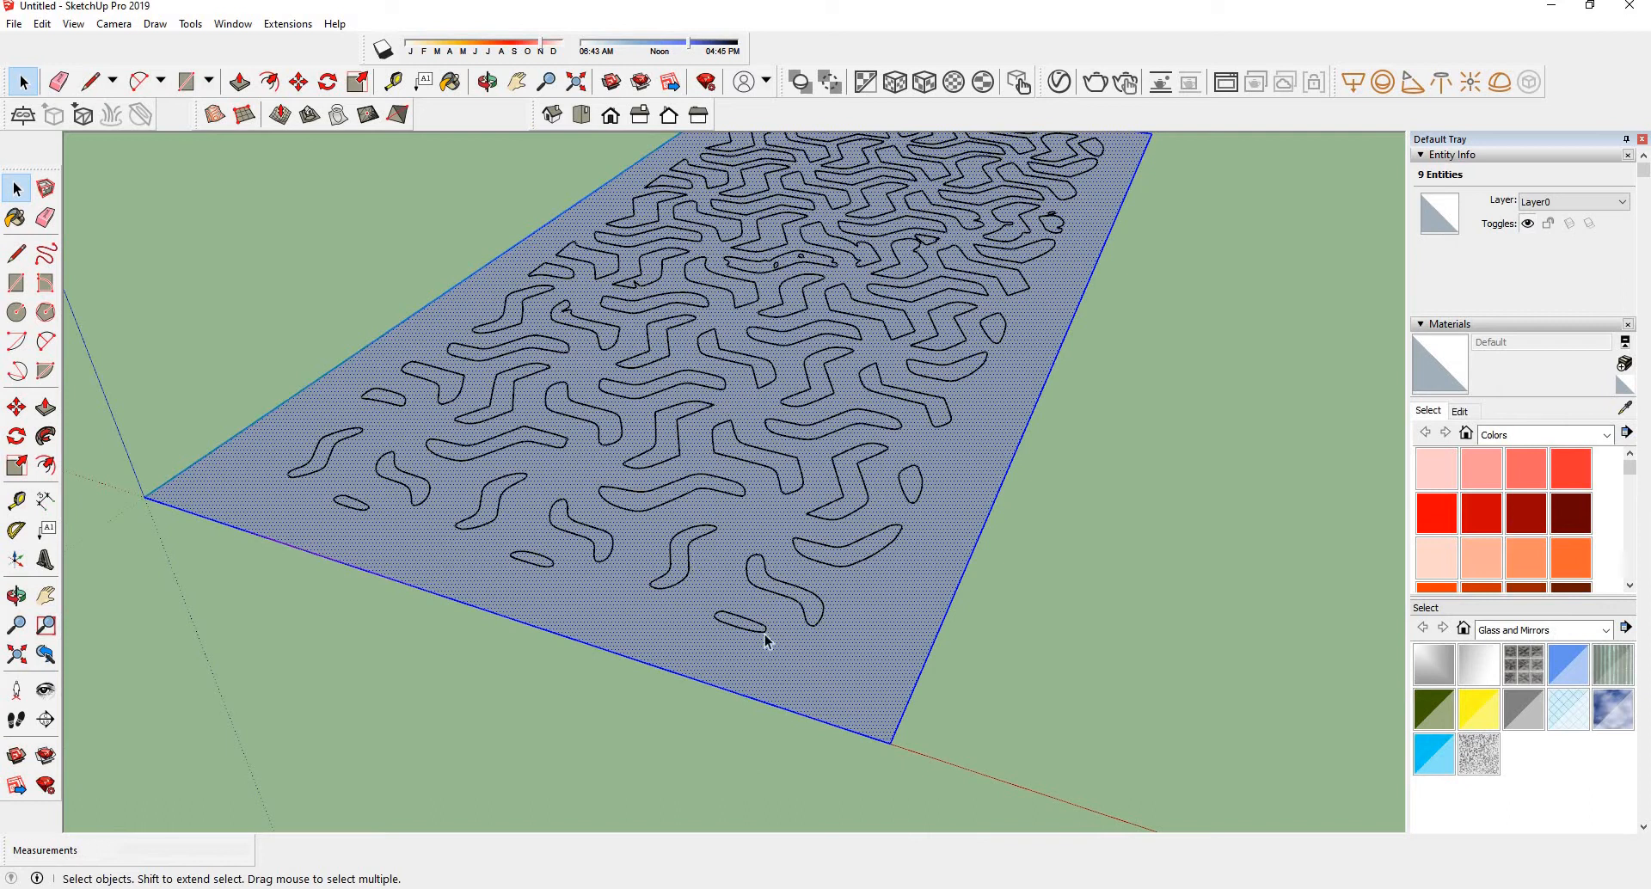
pyautogui.press('Escape')
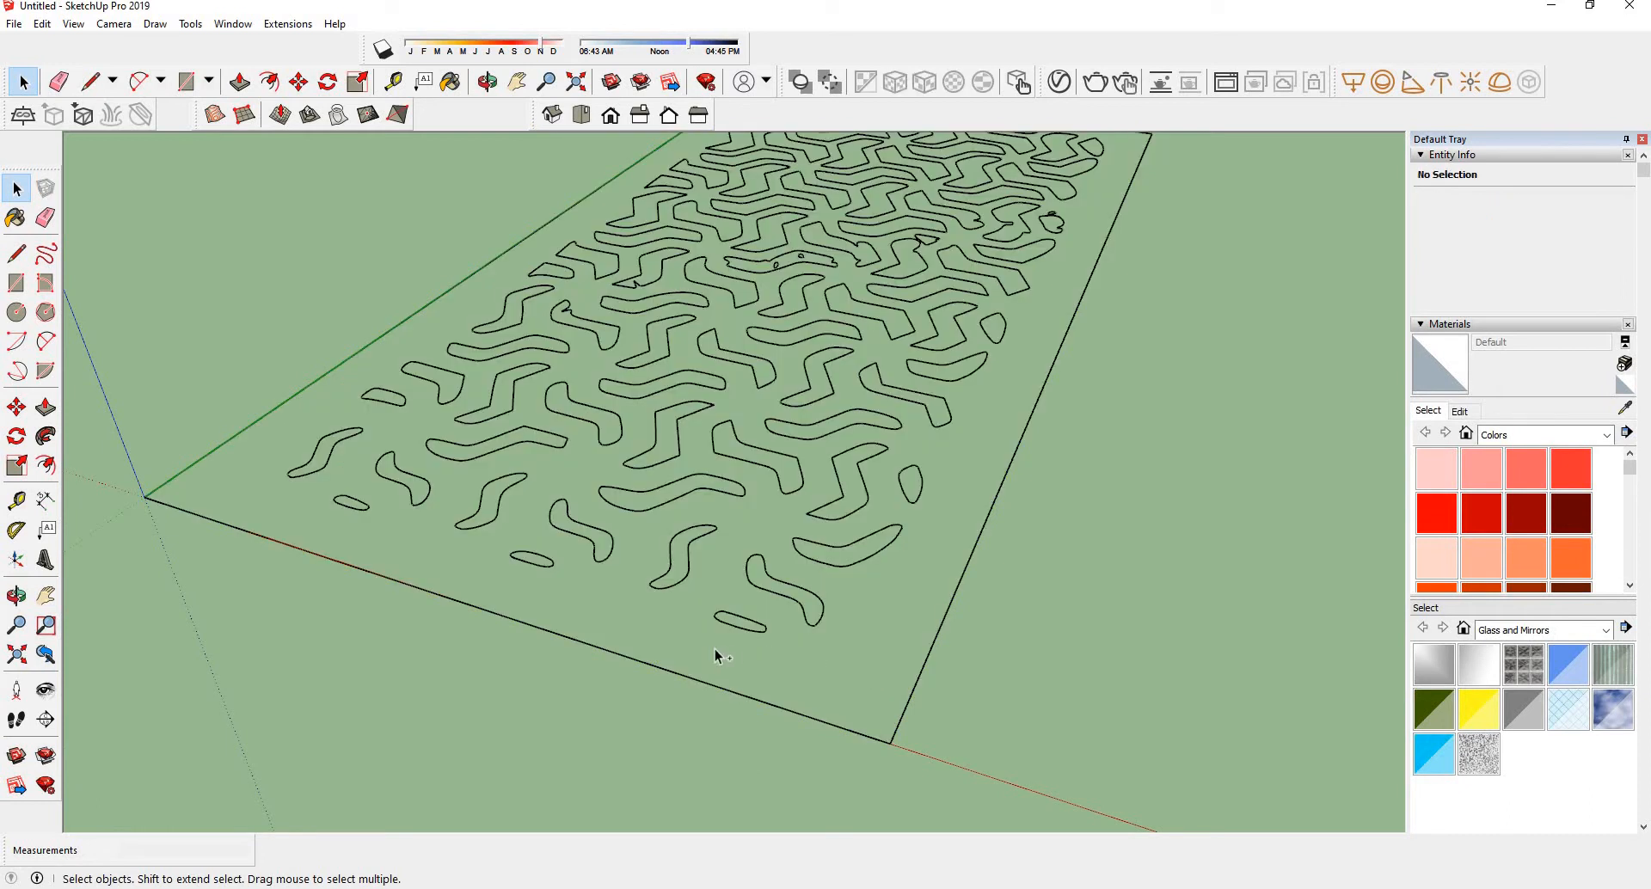
# - Open the pattern component for editing and draw a rectangle of about 11' 11" by 23' 9" across its opposite outline corners
pyautogui.doubleClick(690, 499)
pyautogui.click(16, 282)
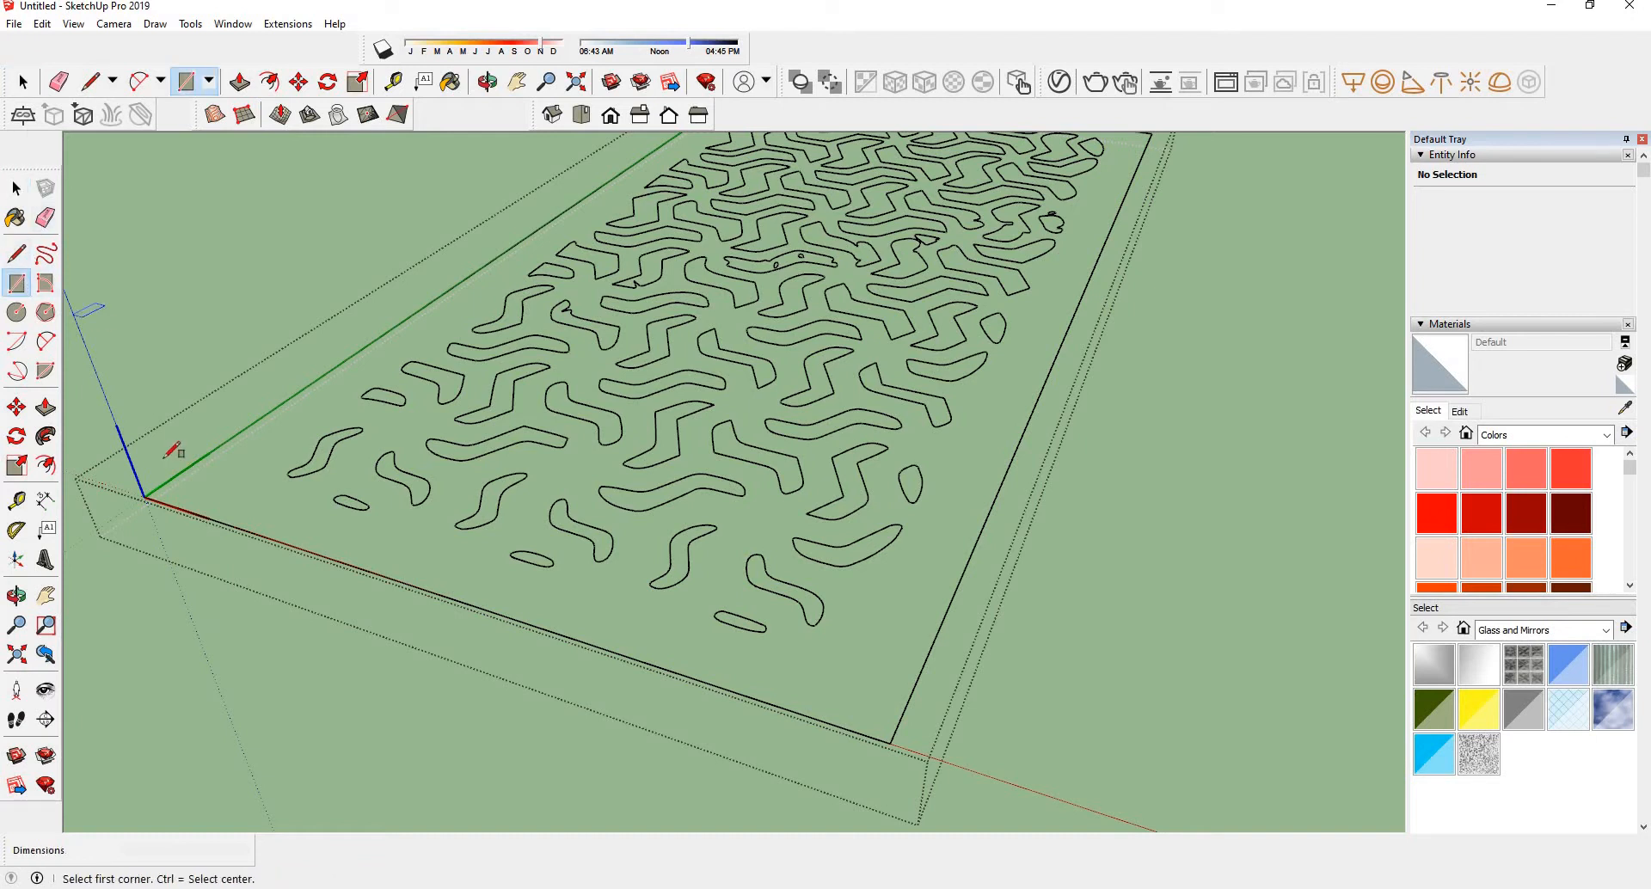
pyautogui.click(144, 497)
pyautogui.scroll(-4, 429, 442)
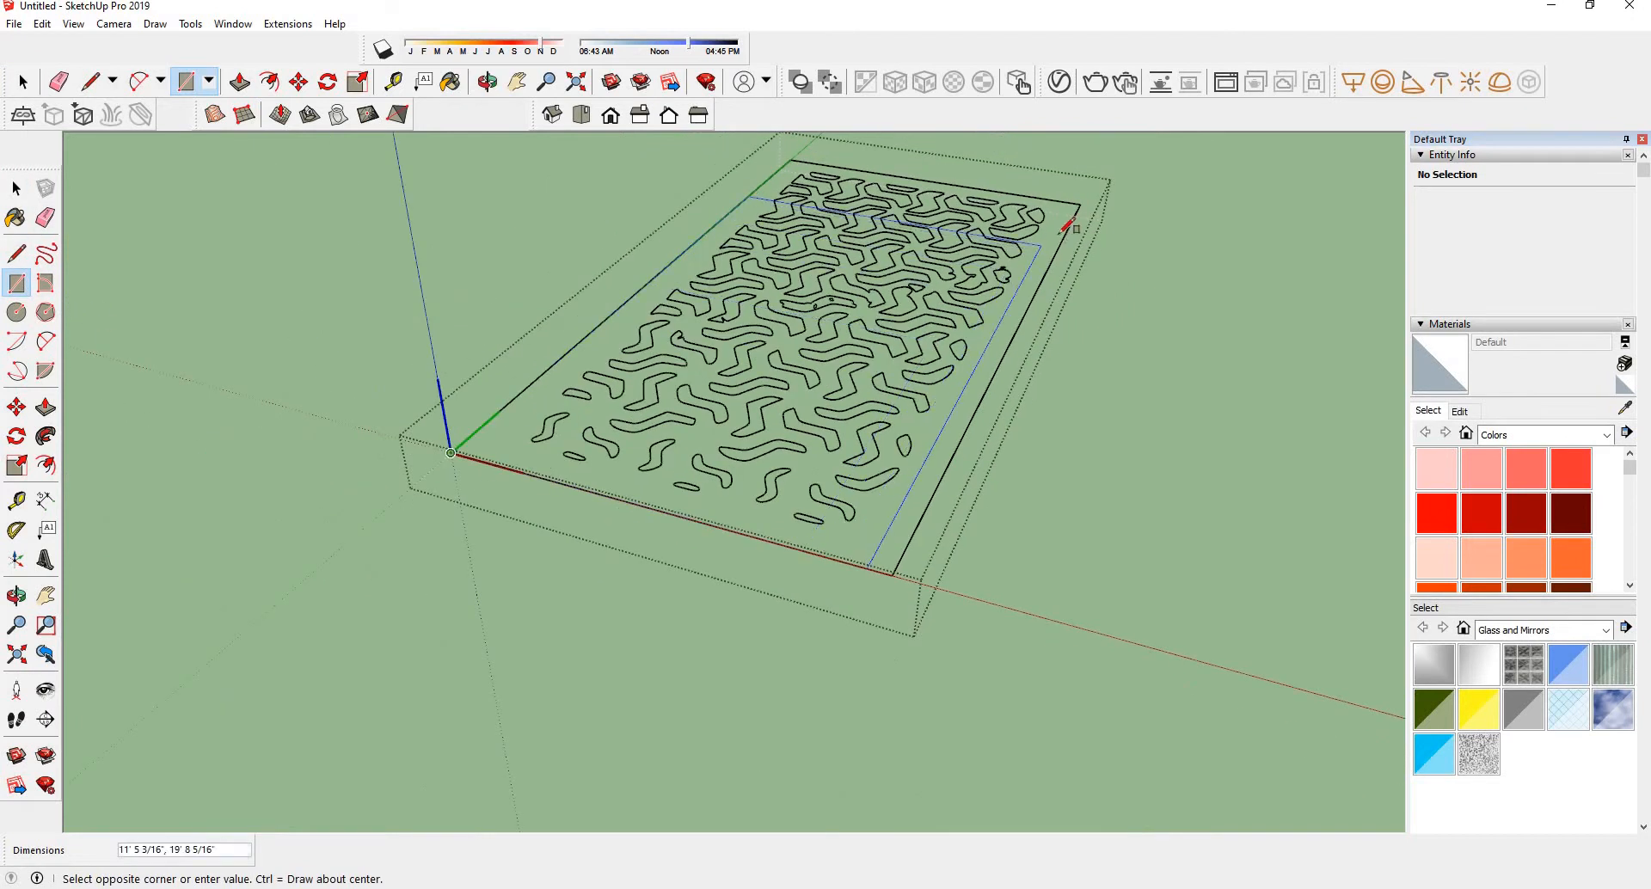
pyautogui.click(1081, 202)
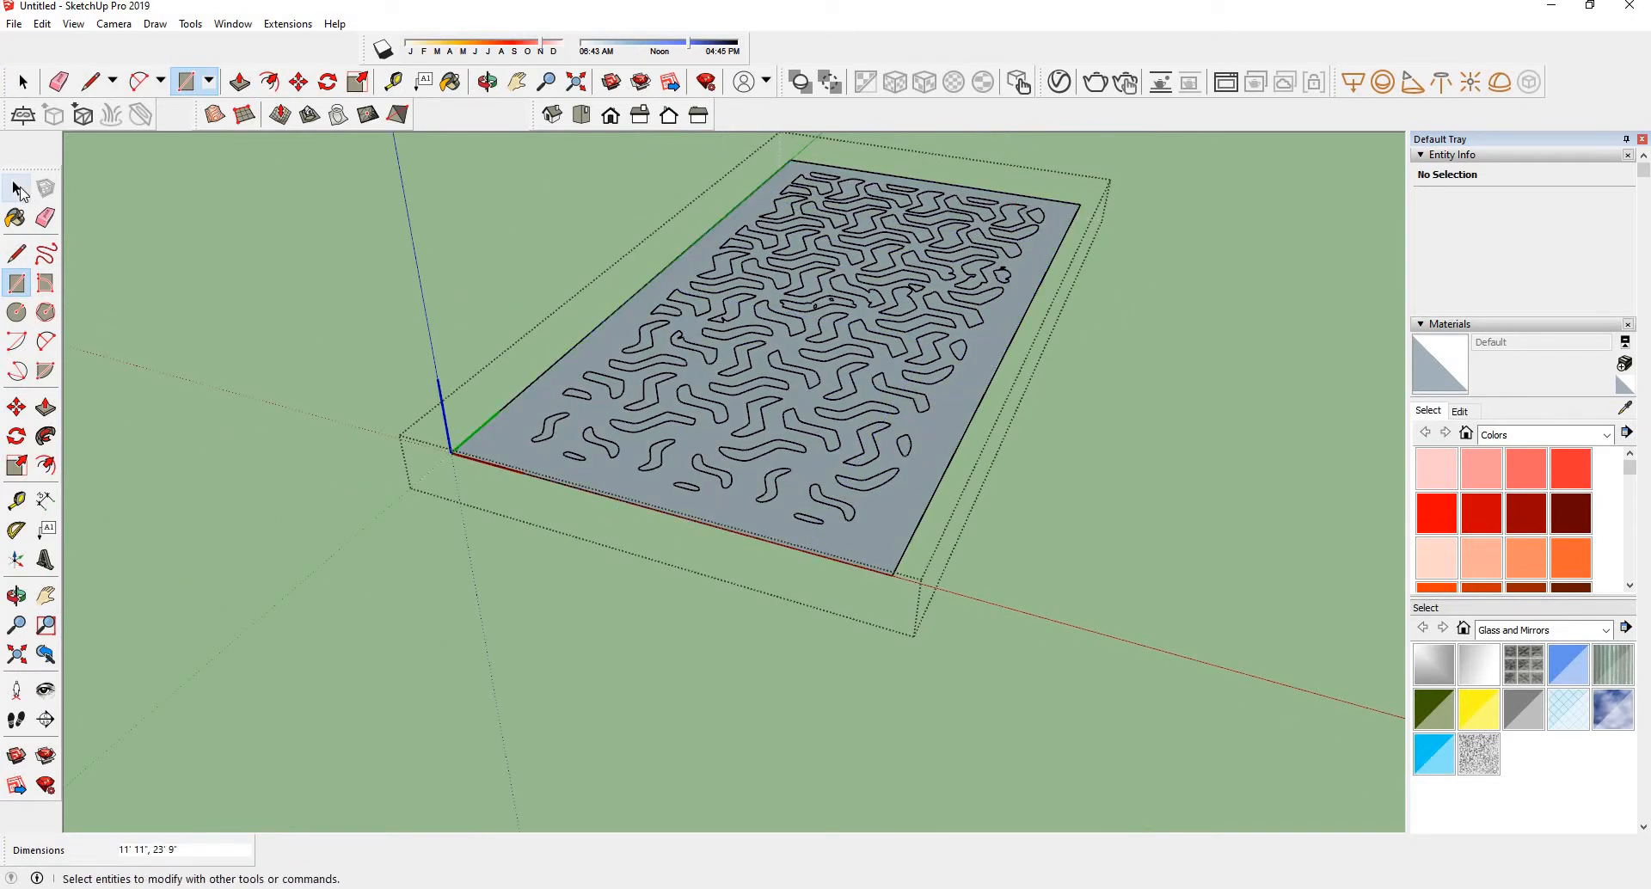
# - Close the images.dxf component and explode it into loose geometry
pyautogui.click(23, 82)
pyautogui.click(318, 281)
pyautogui.click(592, 435)
pyautogui.rightClick(583, 407)
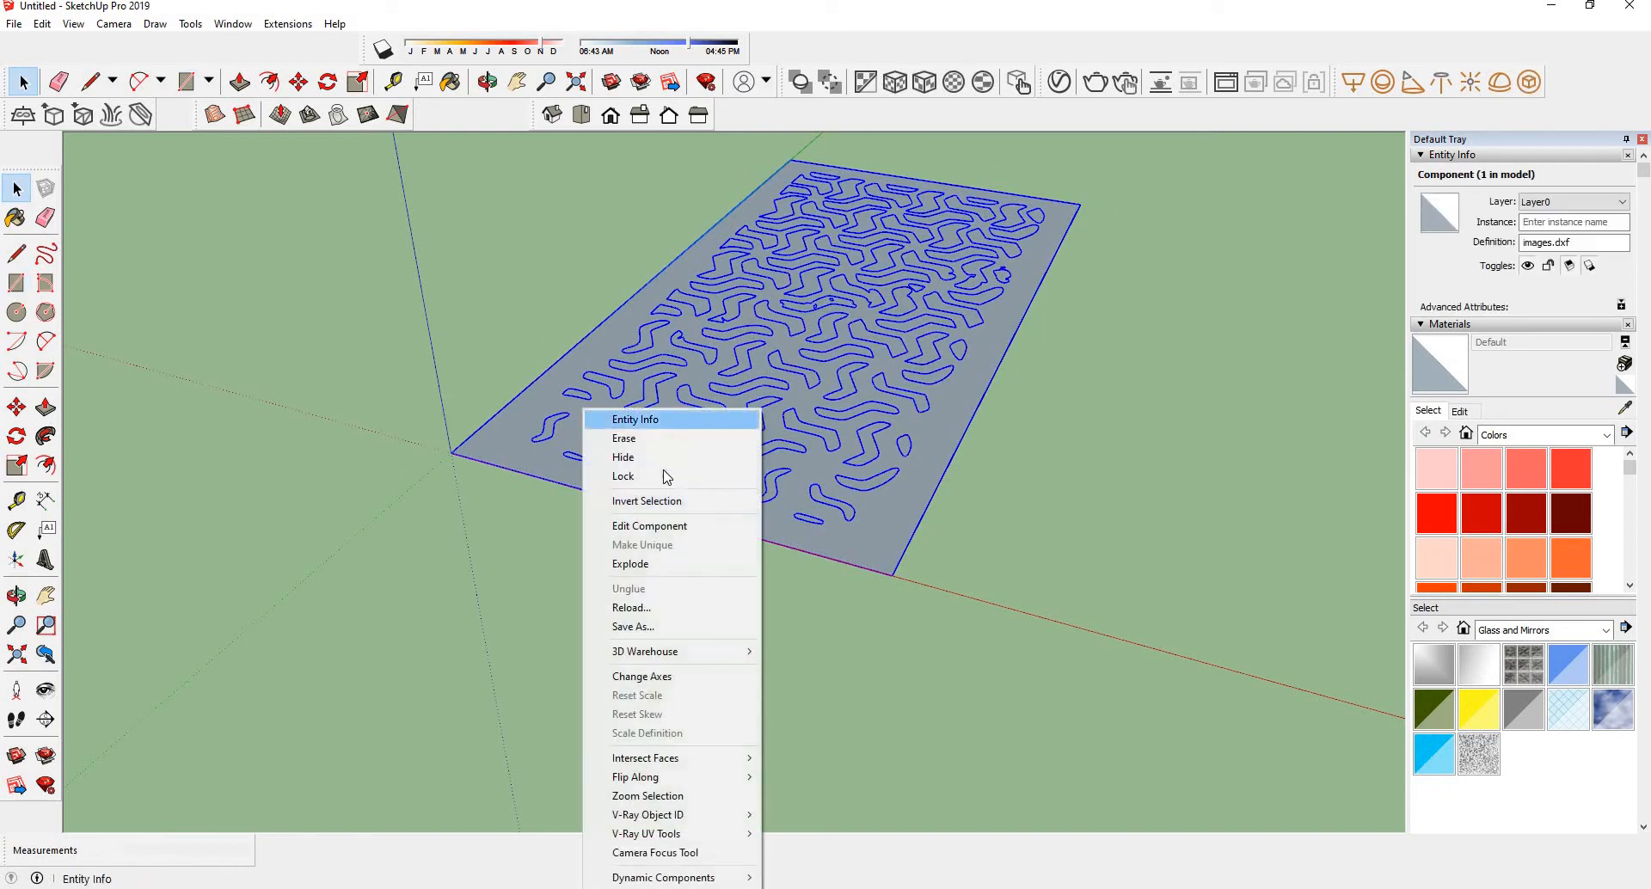
pyautogui.click(700, 562)
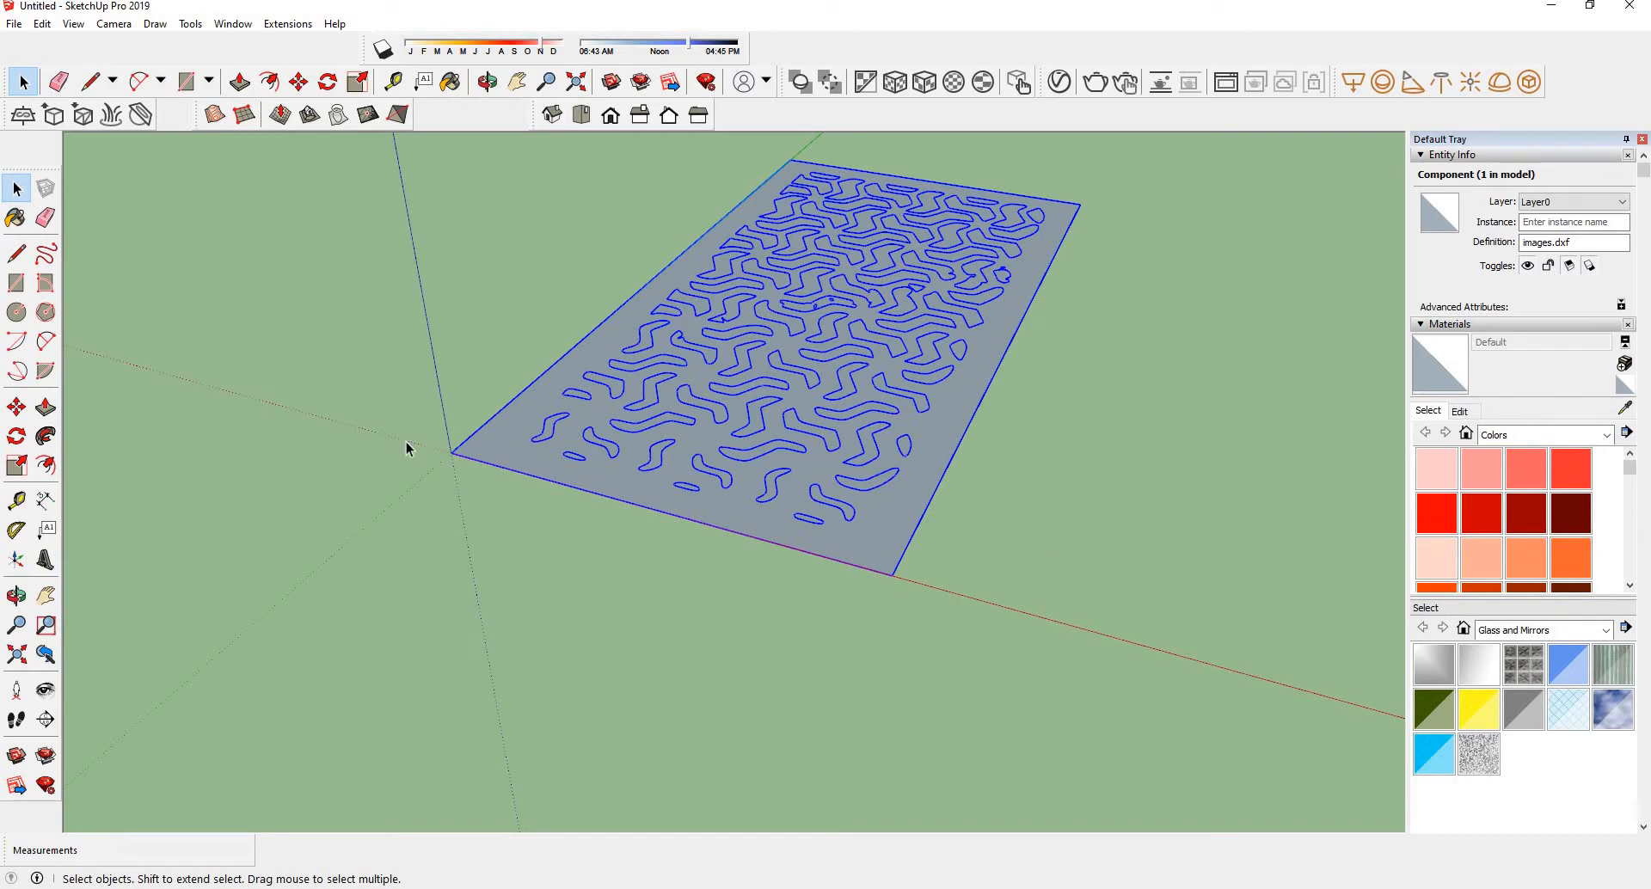
# - Extrude the panel face surrounding the pattern shapes by 1" with Push/Pull
pyautogui.click(565, 445)
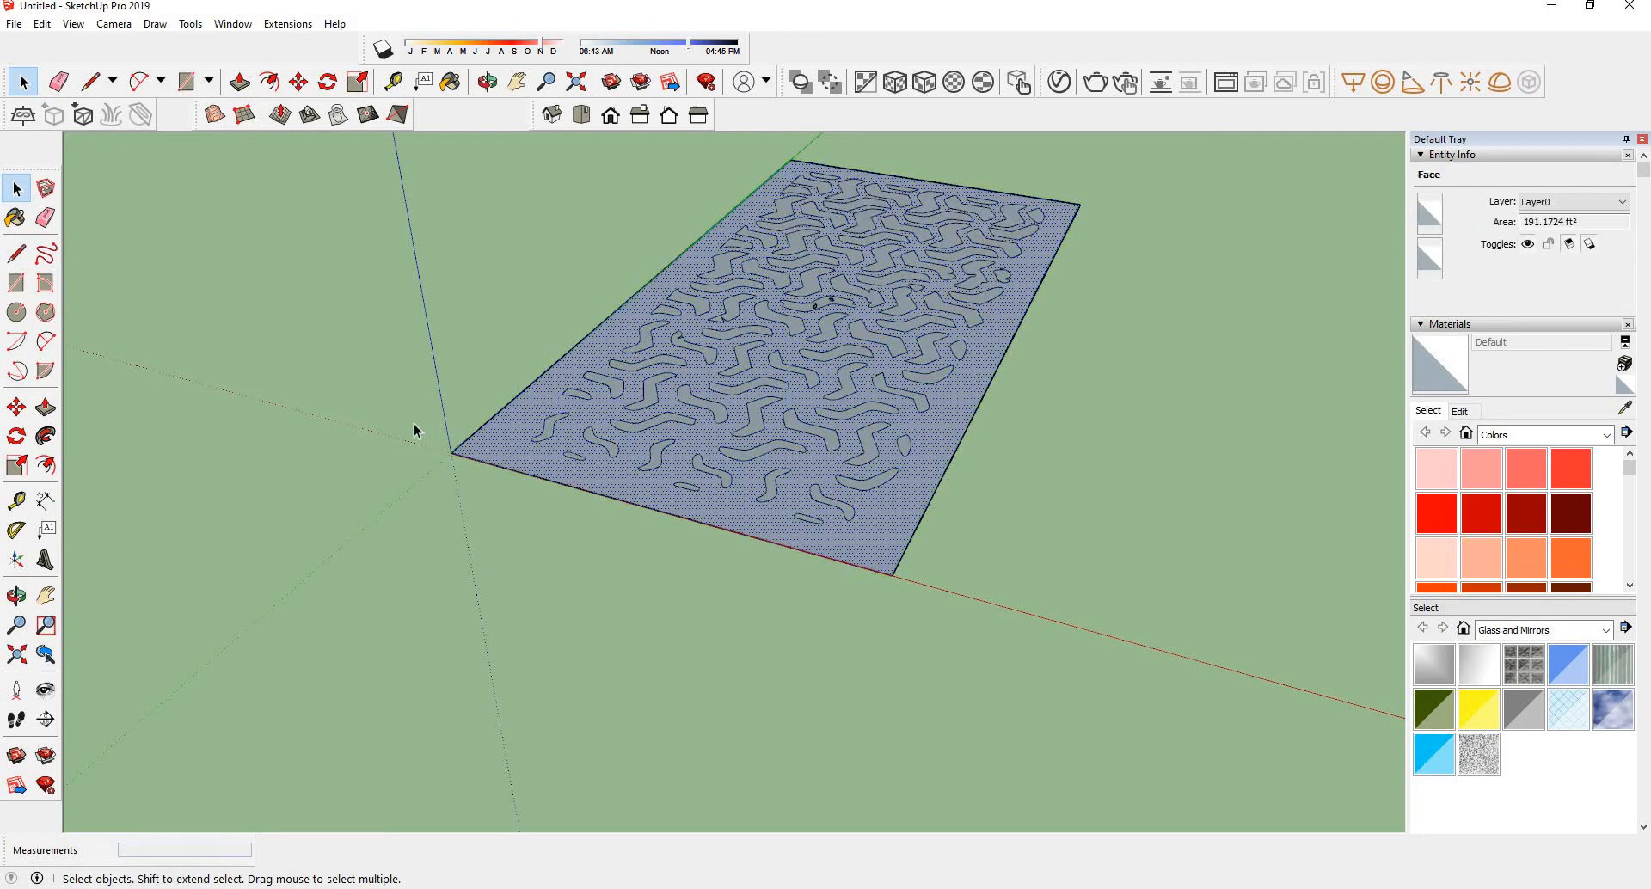
pyautogui.scroll(2, 586, 388)
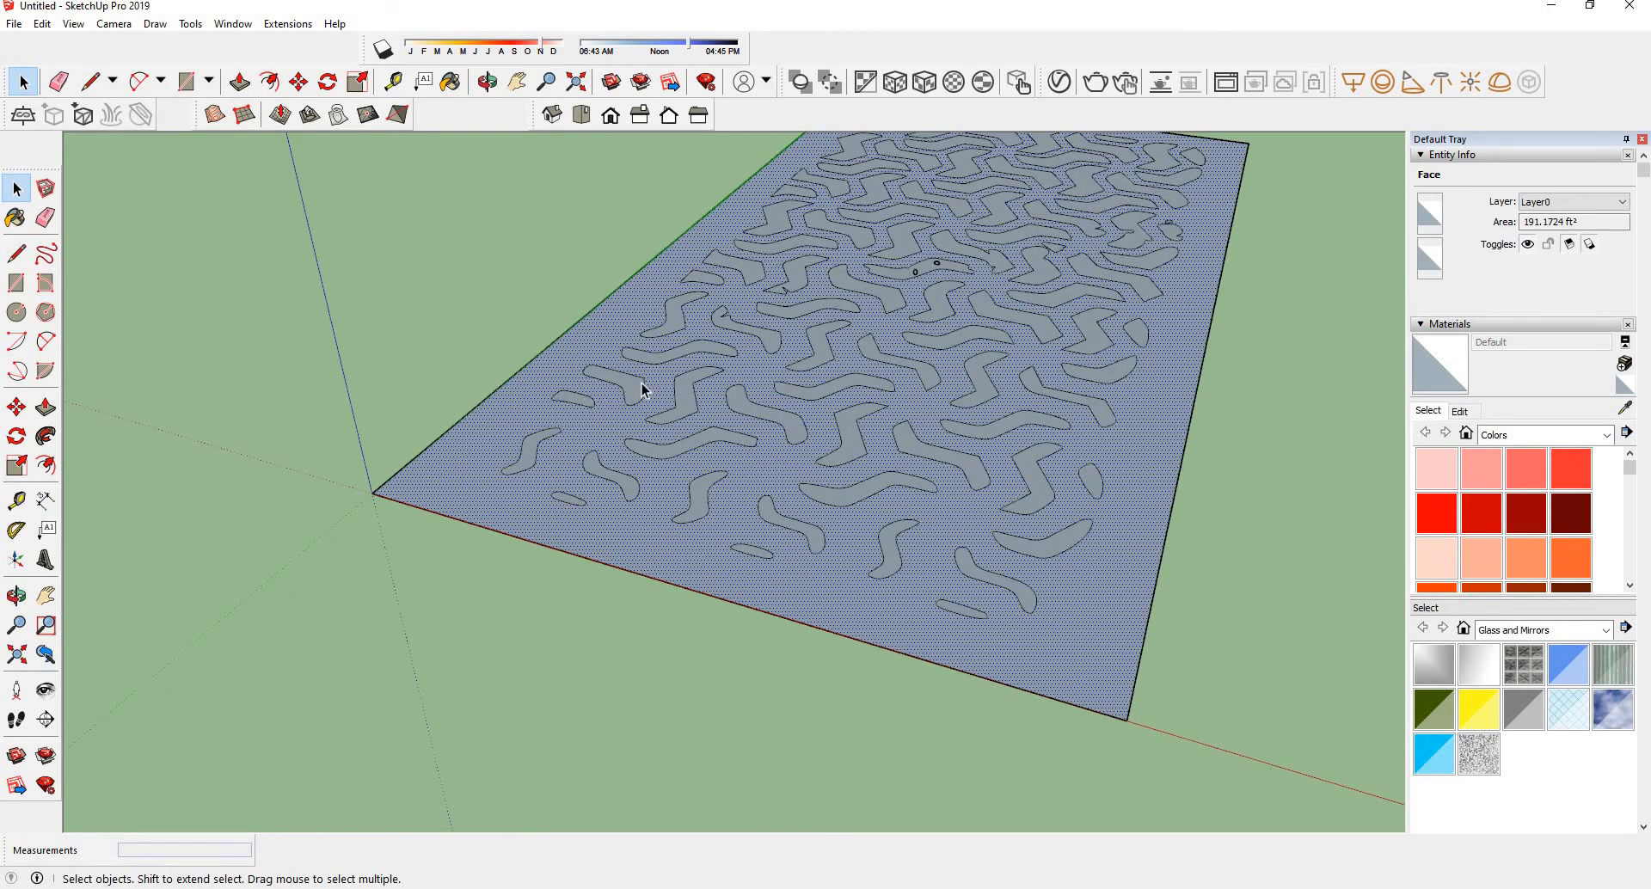
pyautogui.scroll(3, 642, 383)
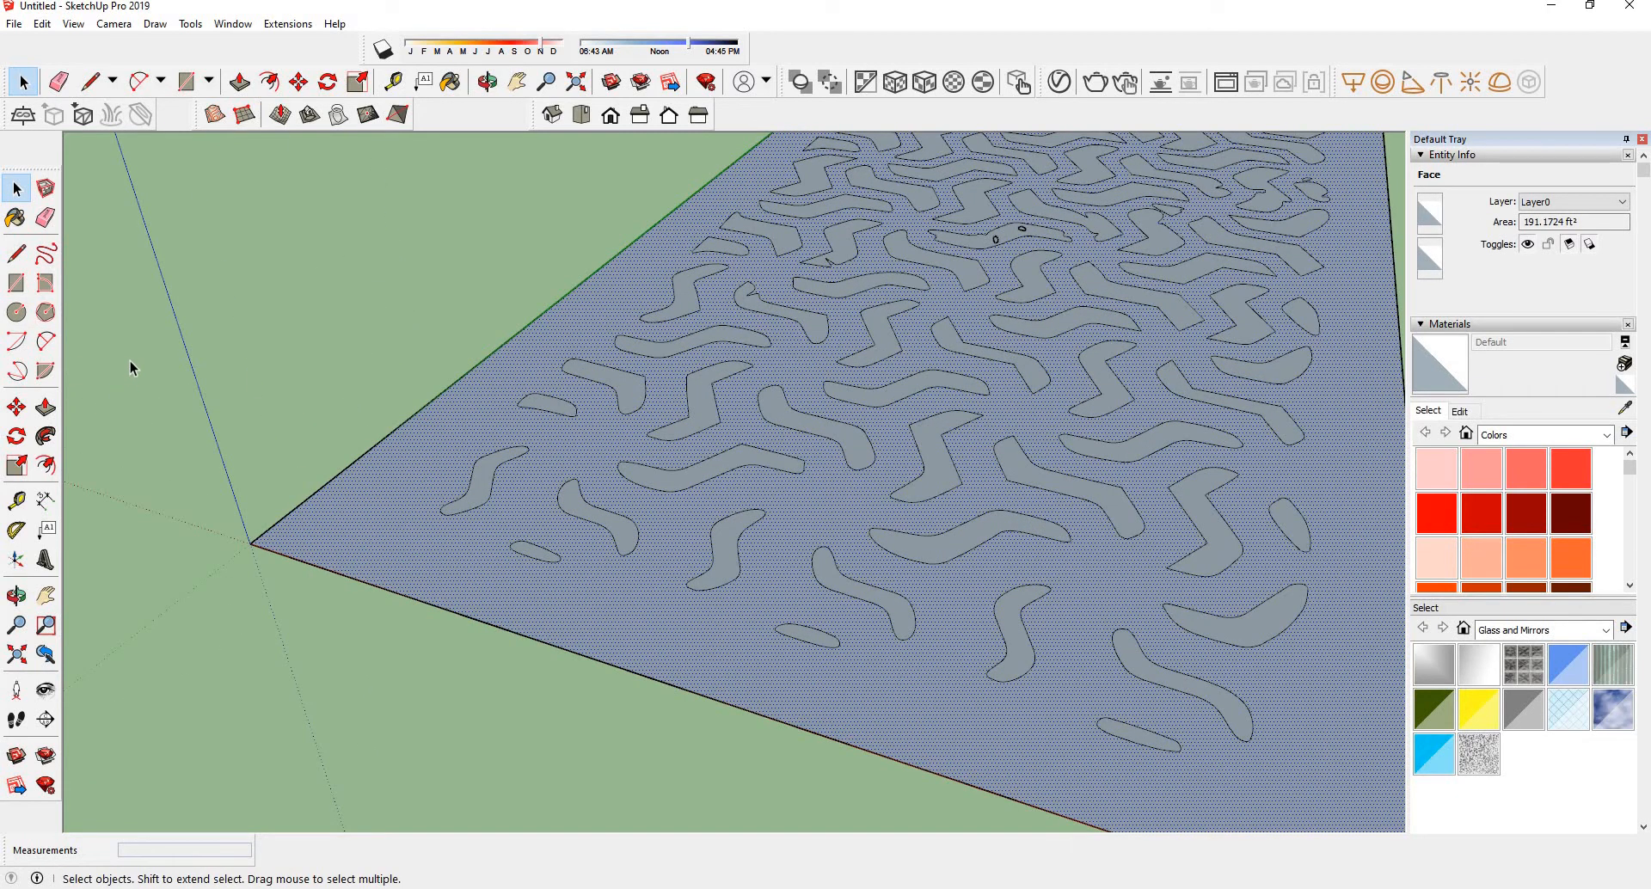
pyautogui.click(265, 353)
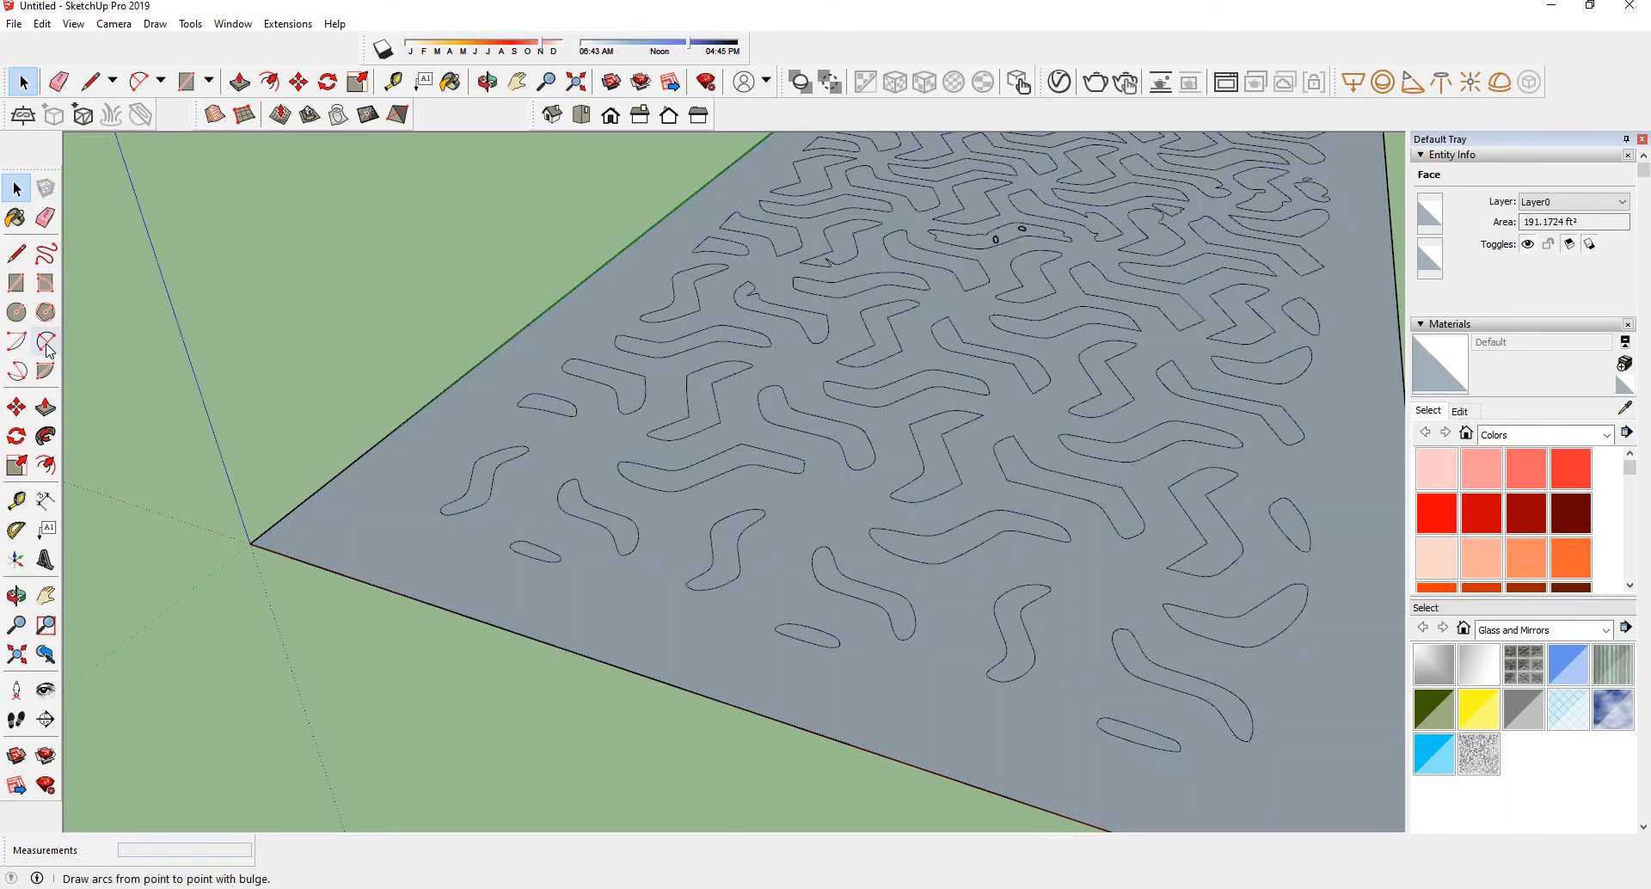
pyautogui.click(46, 406)
pyautogui.click(354, 531)
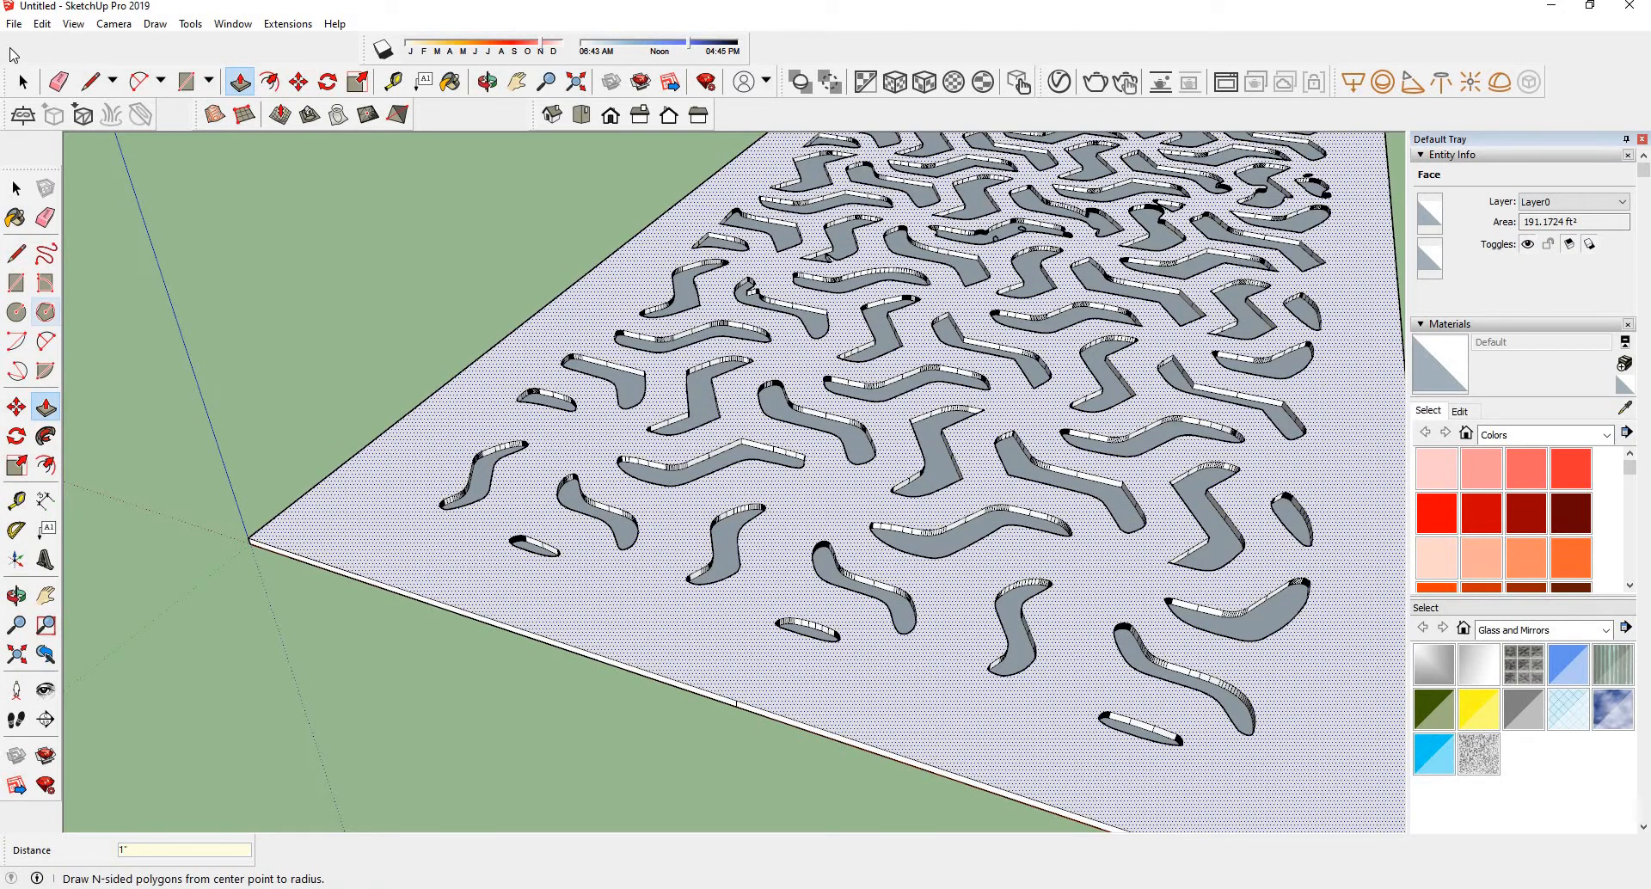
# - Delete the bottom faces of four cutouts nearest the panel's origin corner, one after another
pyautogui.click(16, 188)
pyautogui.scroll(1, 708, 499)
pyautogui.moveTo(707, 498)
pyautogui.mouseDown(button='middle')
pyautogui.moveTo(682, 589)
pyautogui.moveTo(575, 640)
pyautogui.mouseUp(button='middle')
pyautogui.click(570, 653)
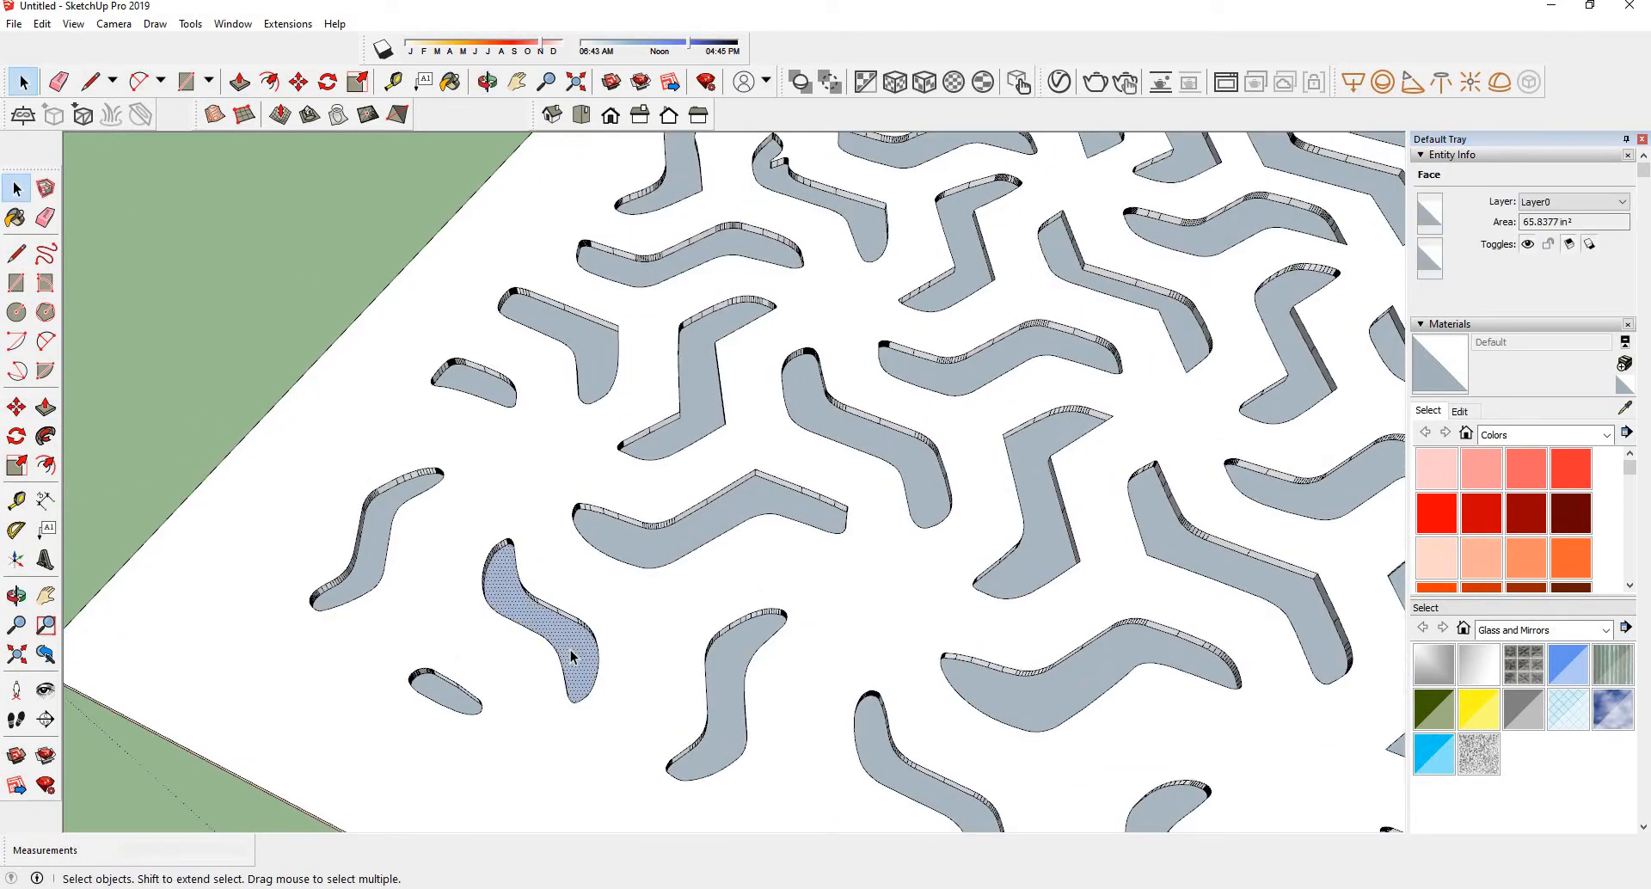
pyautogui.press('Delete')
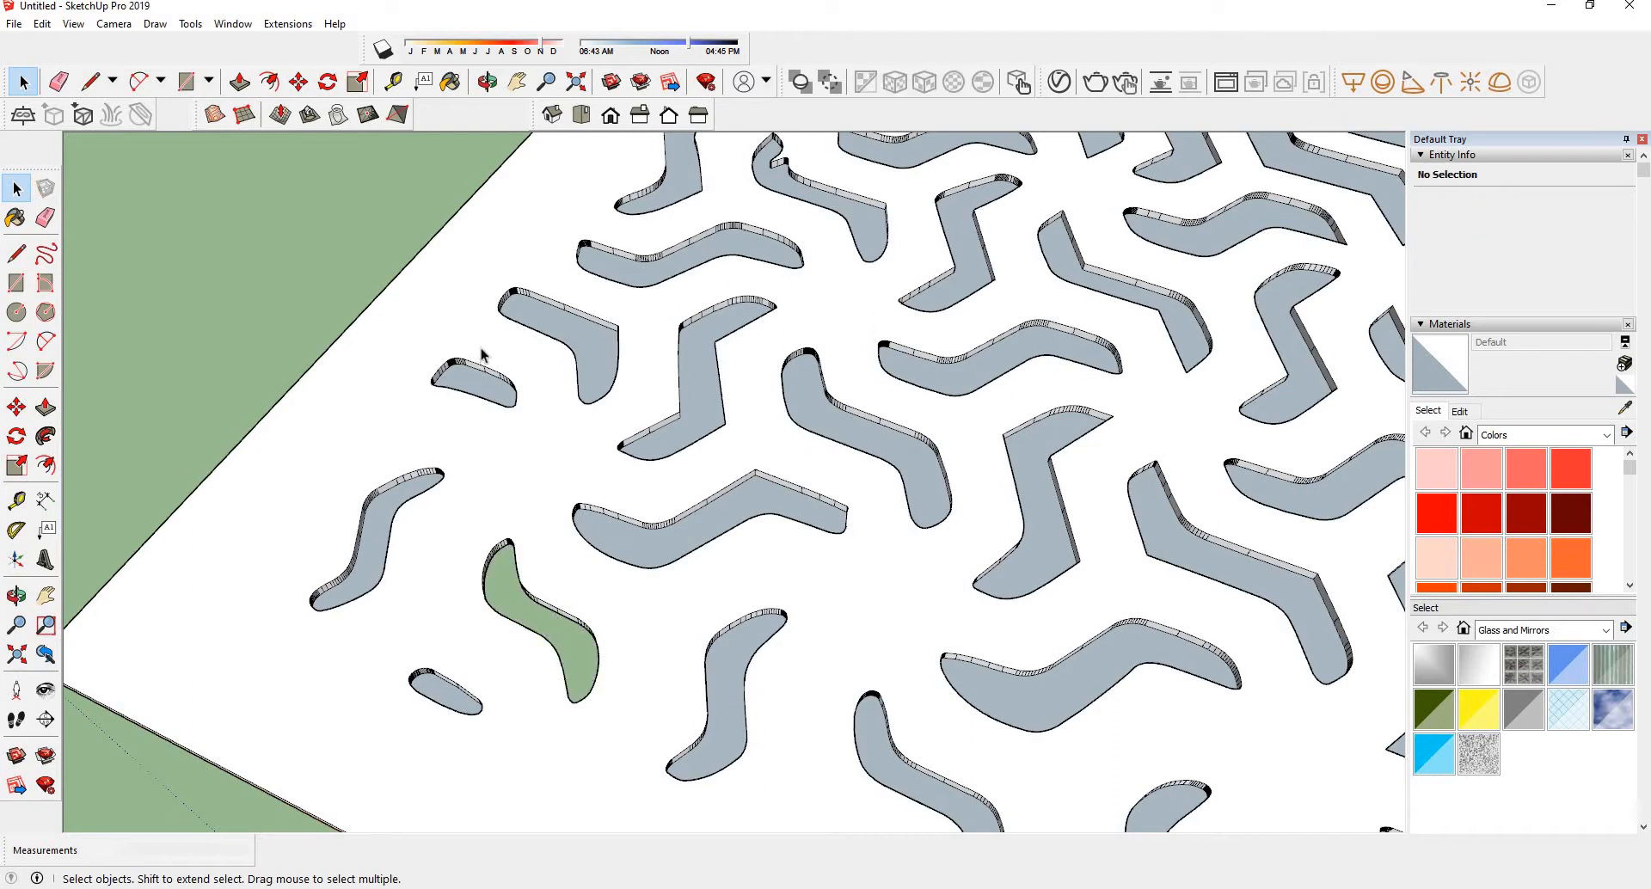
pyautogui.click(376, 535)
pyautogui.press('Delete')
pyautogui.click(479, 386)
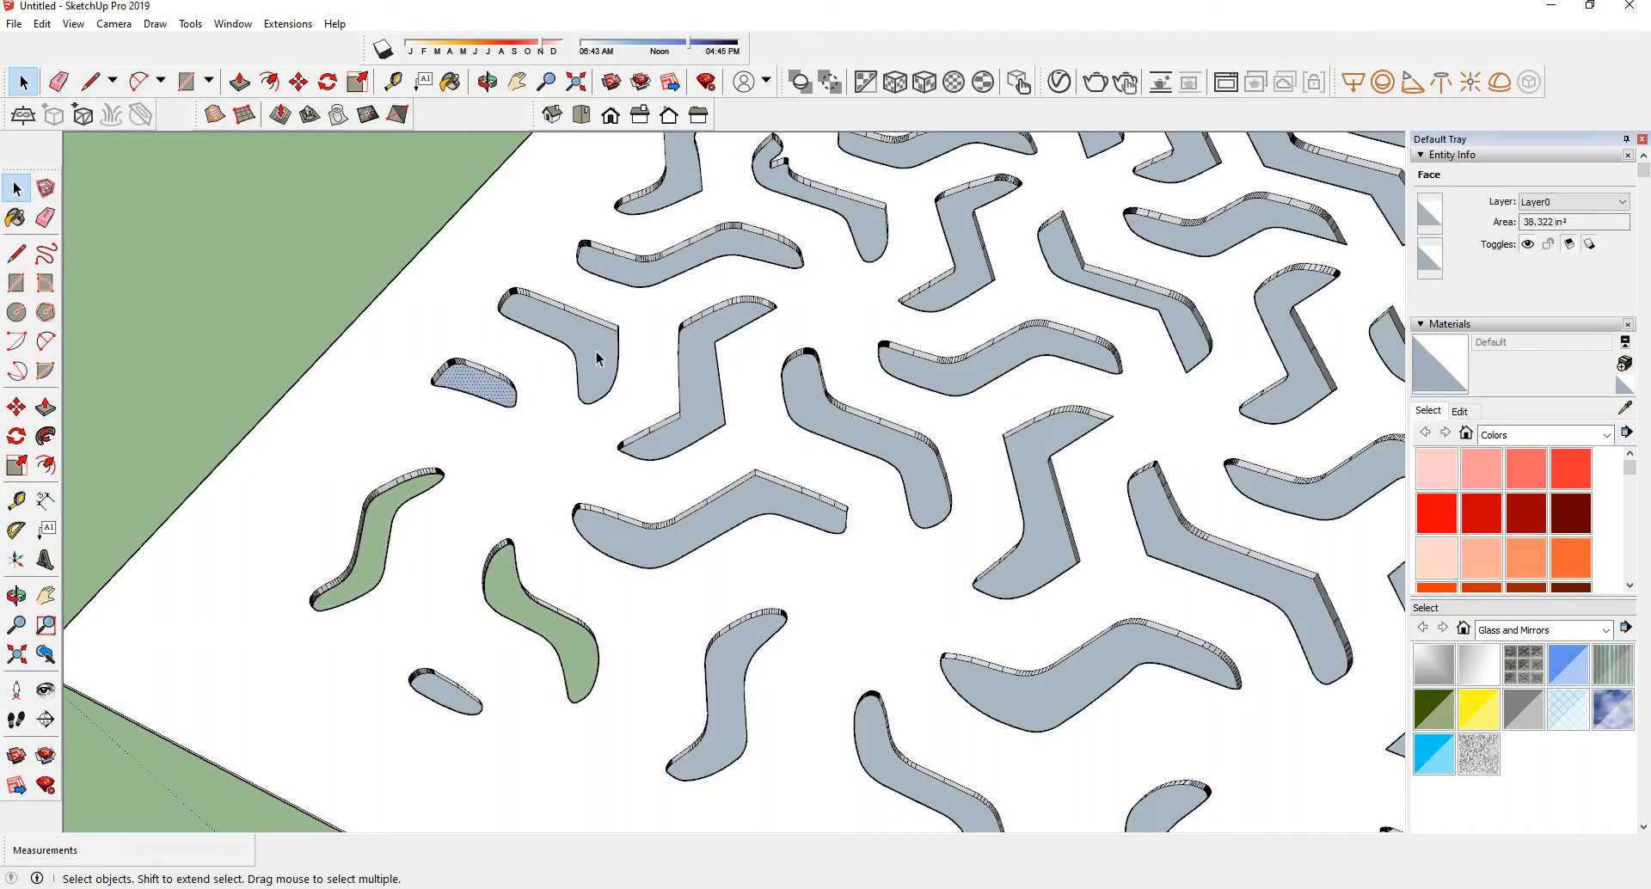
pyautogui.press('Delete')
pyautogui.click(599, 359)
pyautogui.press('Delete')
# - Select the bottom faces of seven more cutouts around the opened ones and delete them together
pyautogui.click(703, 415)
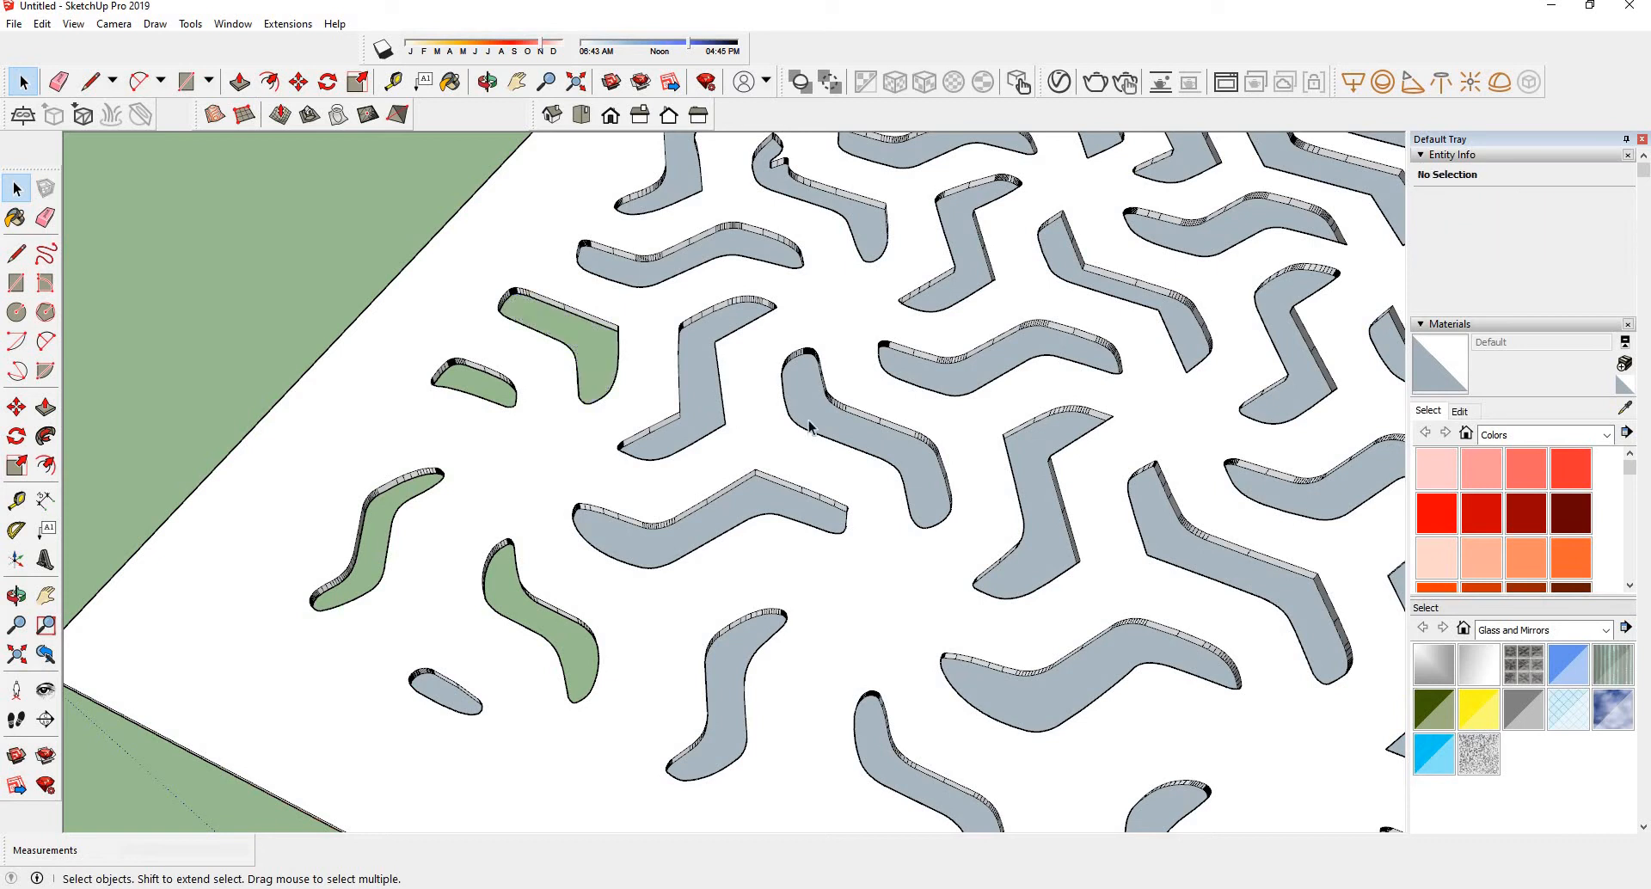
pyautogui.keyDown('shift'); pyautogui.click(855, 435); pyautogui.keyUp('shift')
pyautogui.keyDown('shift'); pyautogui.click(747, 516); pyautogui.keyUp('shift')
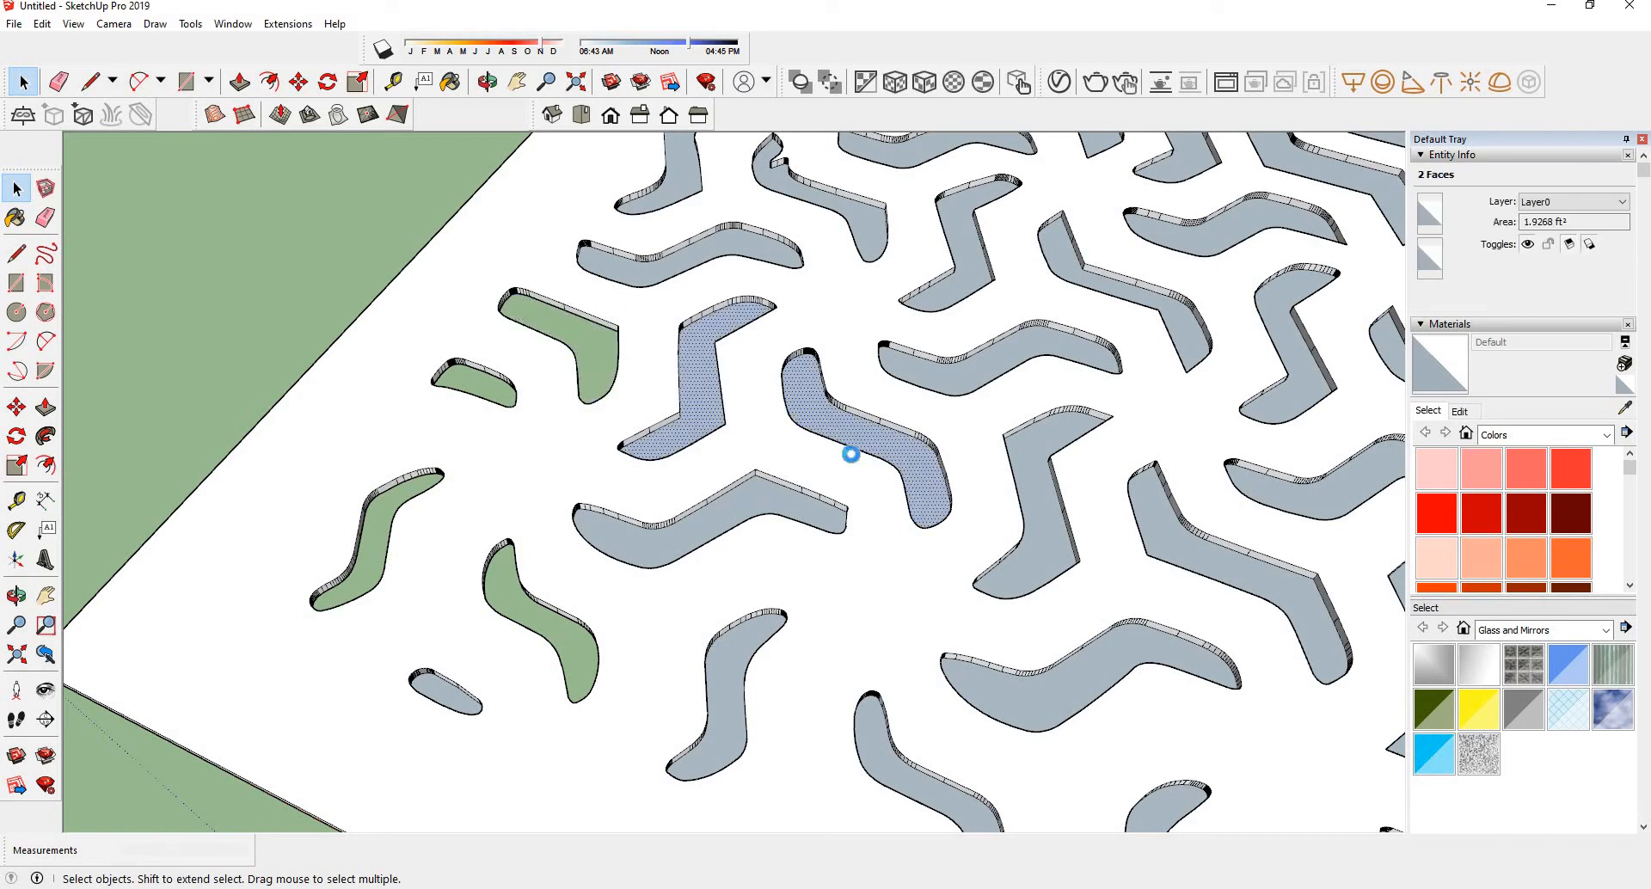
pyautogui.keyDown('shift'); pyautogui.click(952, 388); pyautogui.keyUp('shift')
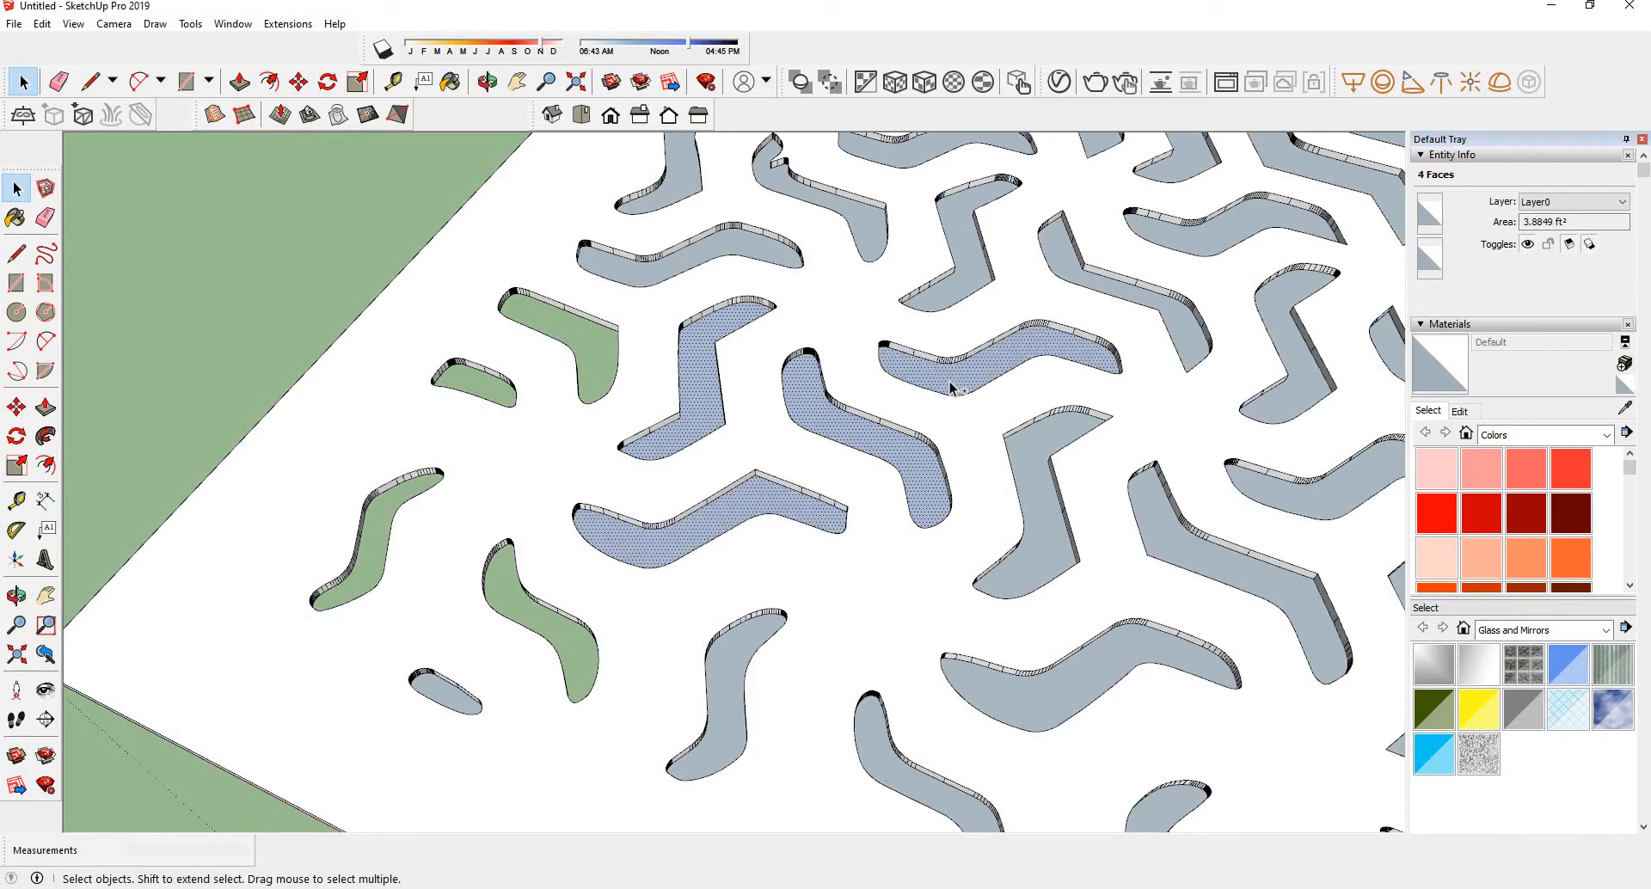
pyautogui.keyDown('shift'); pyautogui.click(735, 681); pyautogui.keyUp('shift')
pyautogui.keyDown('shift'); pyautogui.click(446, 698); pyautogui.keyUp('shift')
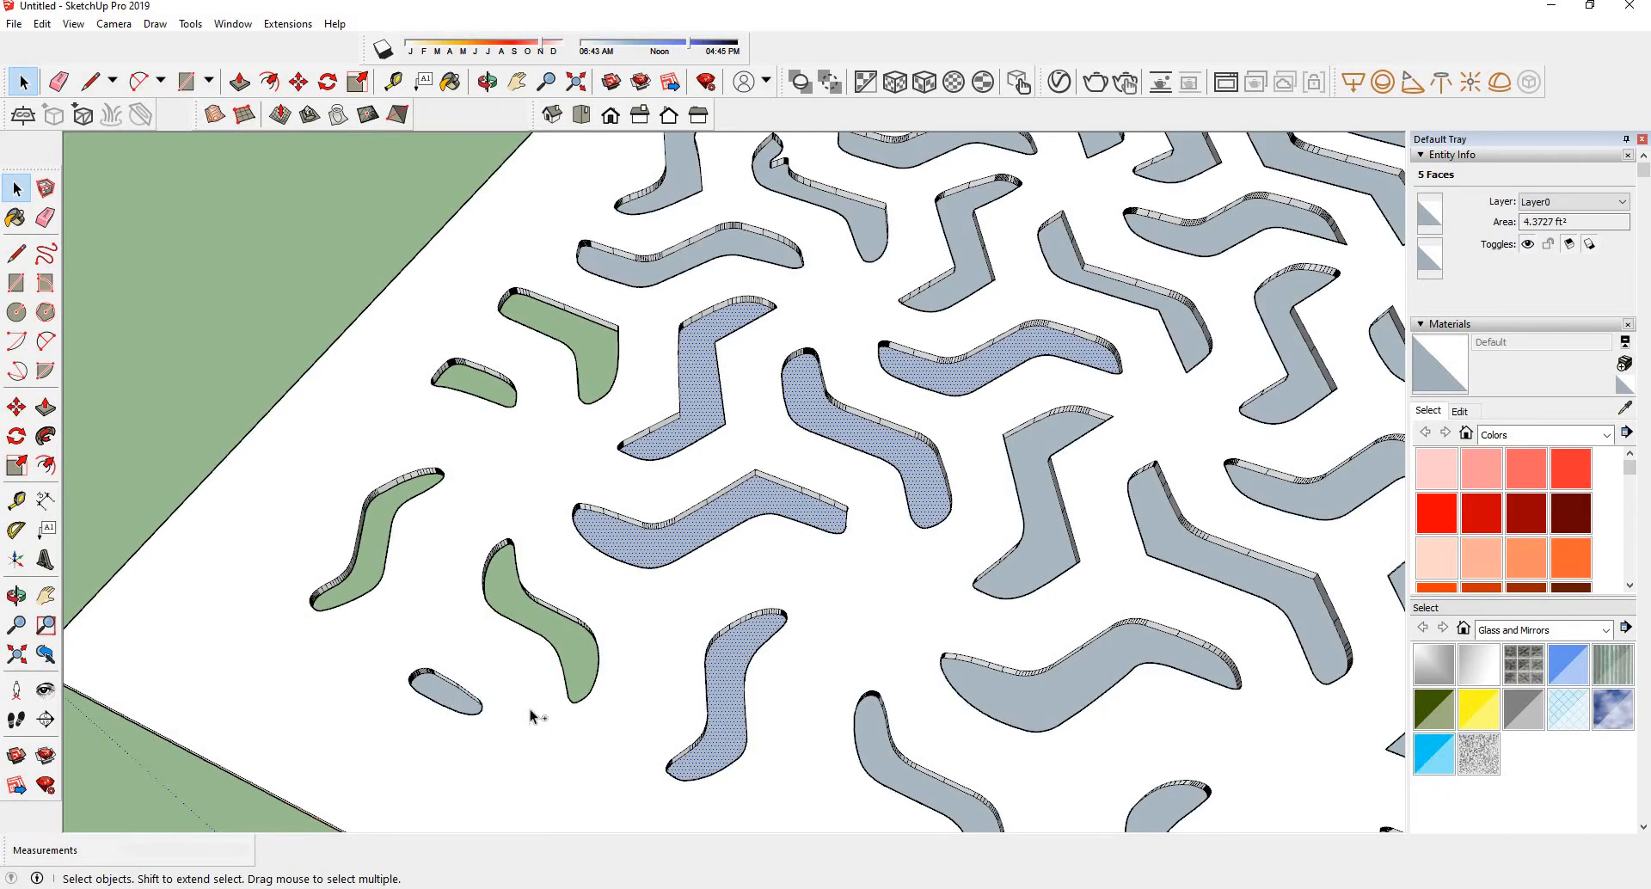
pyautogui.keyDown('shift'); pyautogui.click(886, 749); pyautogui.keyUp('shift')
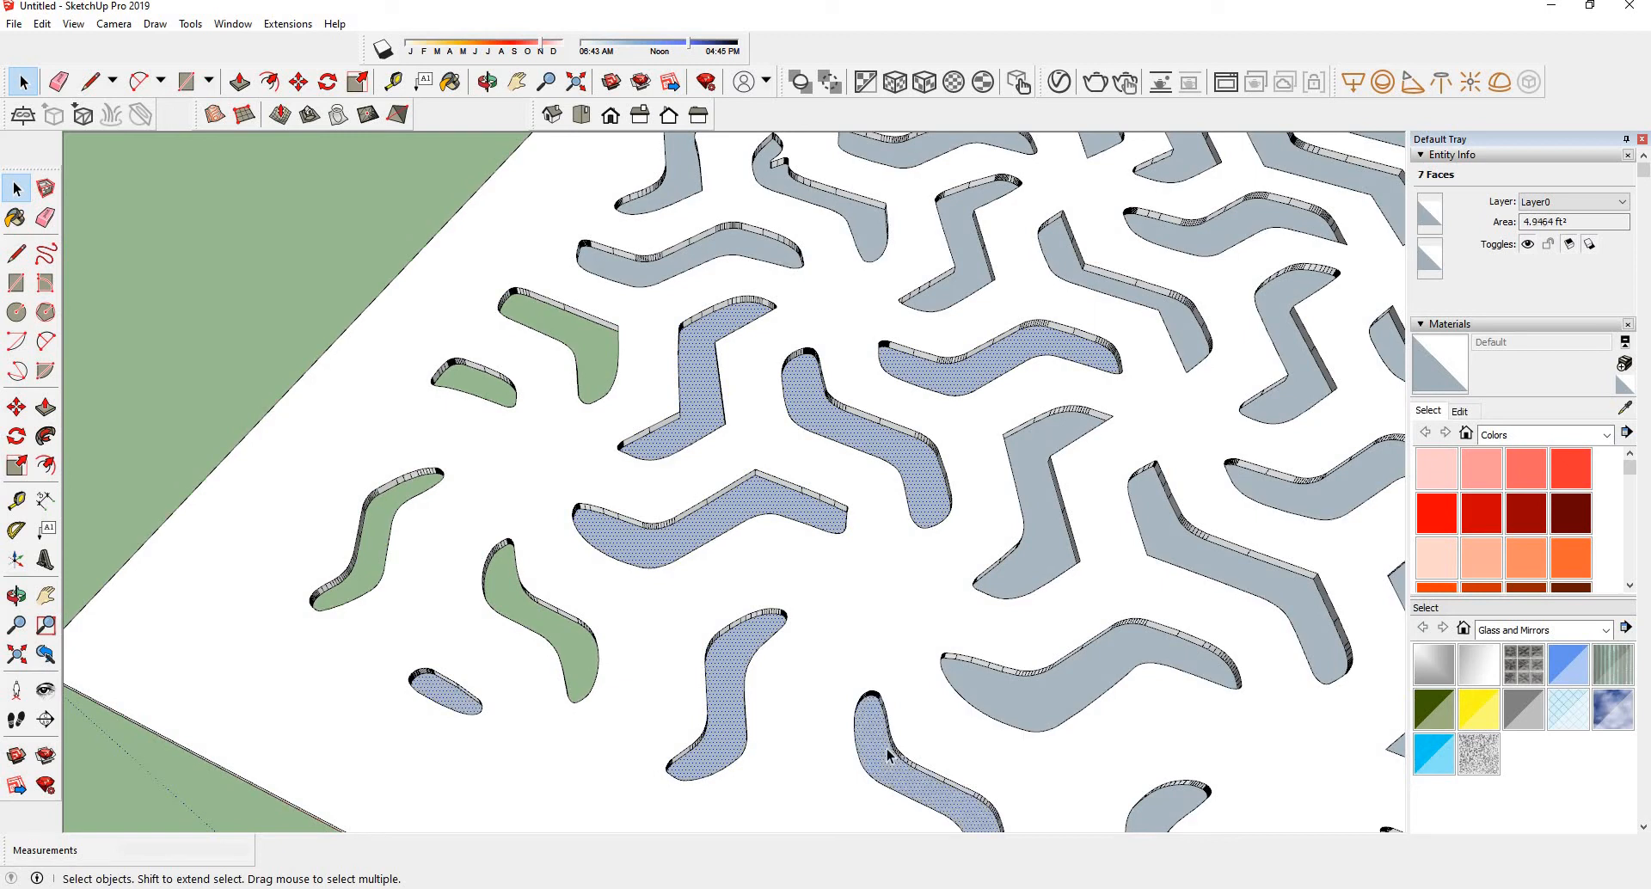
pyautogui.press('Delete')
# - Delete the bottom faces of three further cutouts adjoining the opened group, farther along the panel's short side
pyautogui.click(1042, 694)
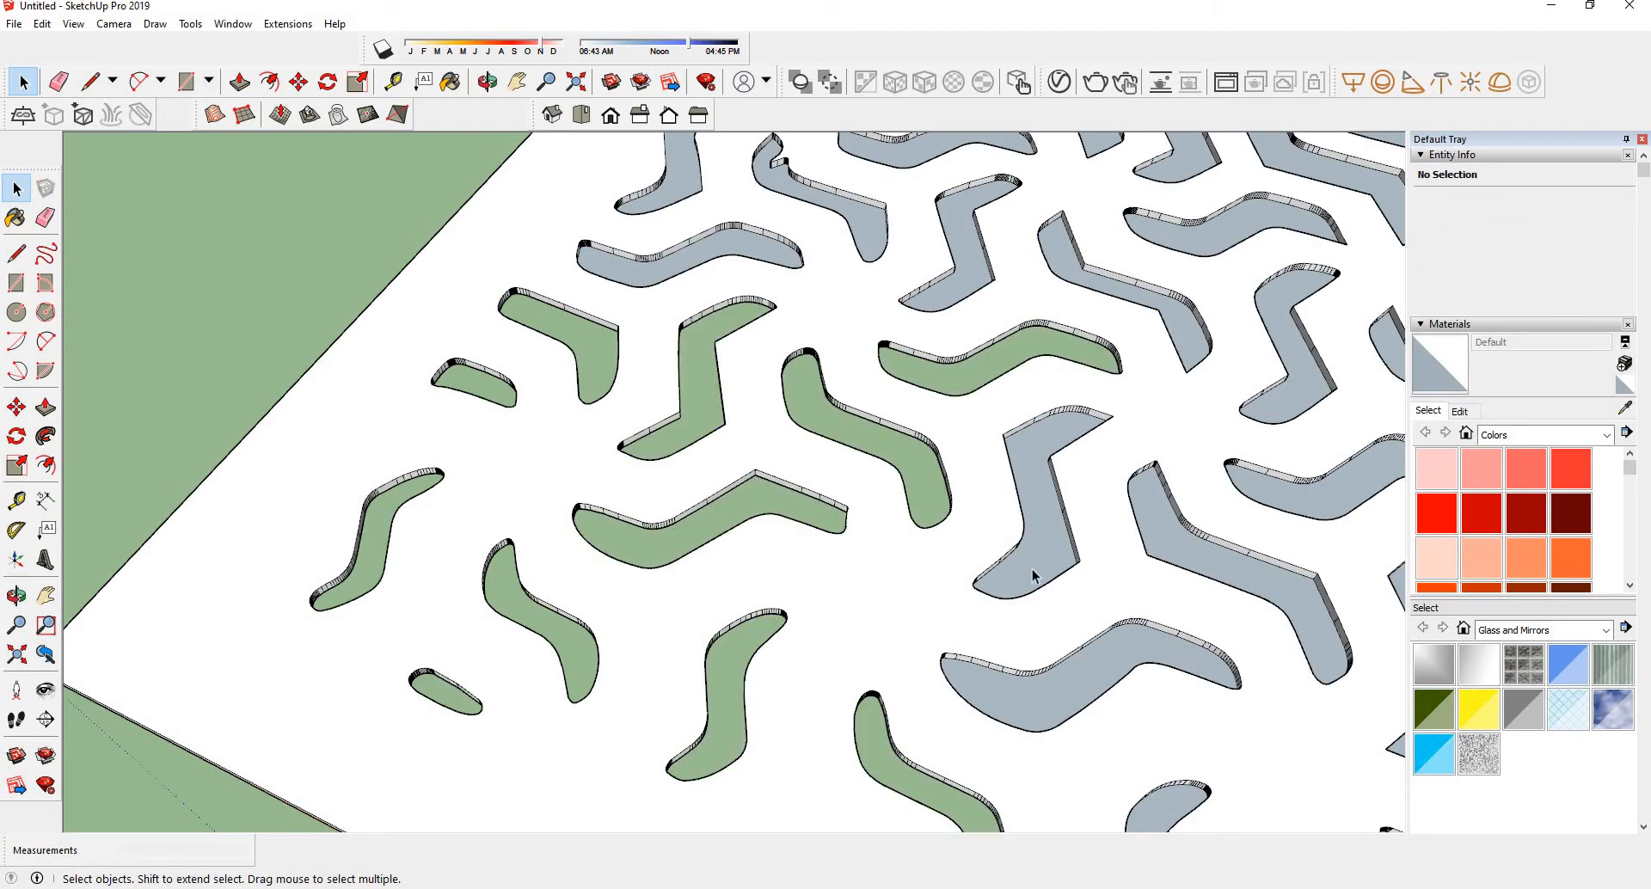
pyautogui.press('Delete')
pyautogui.click(1043, 538)
pyautogui.press('Delete')
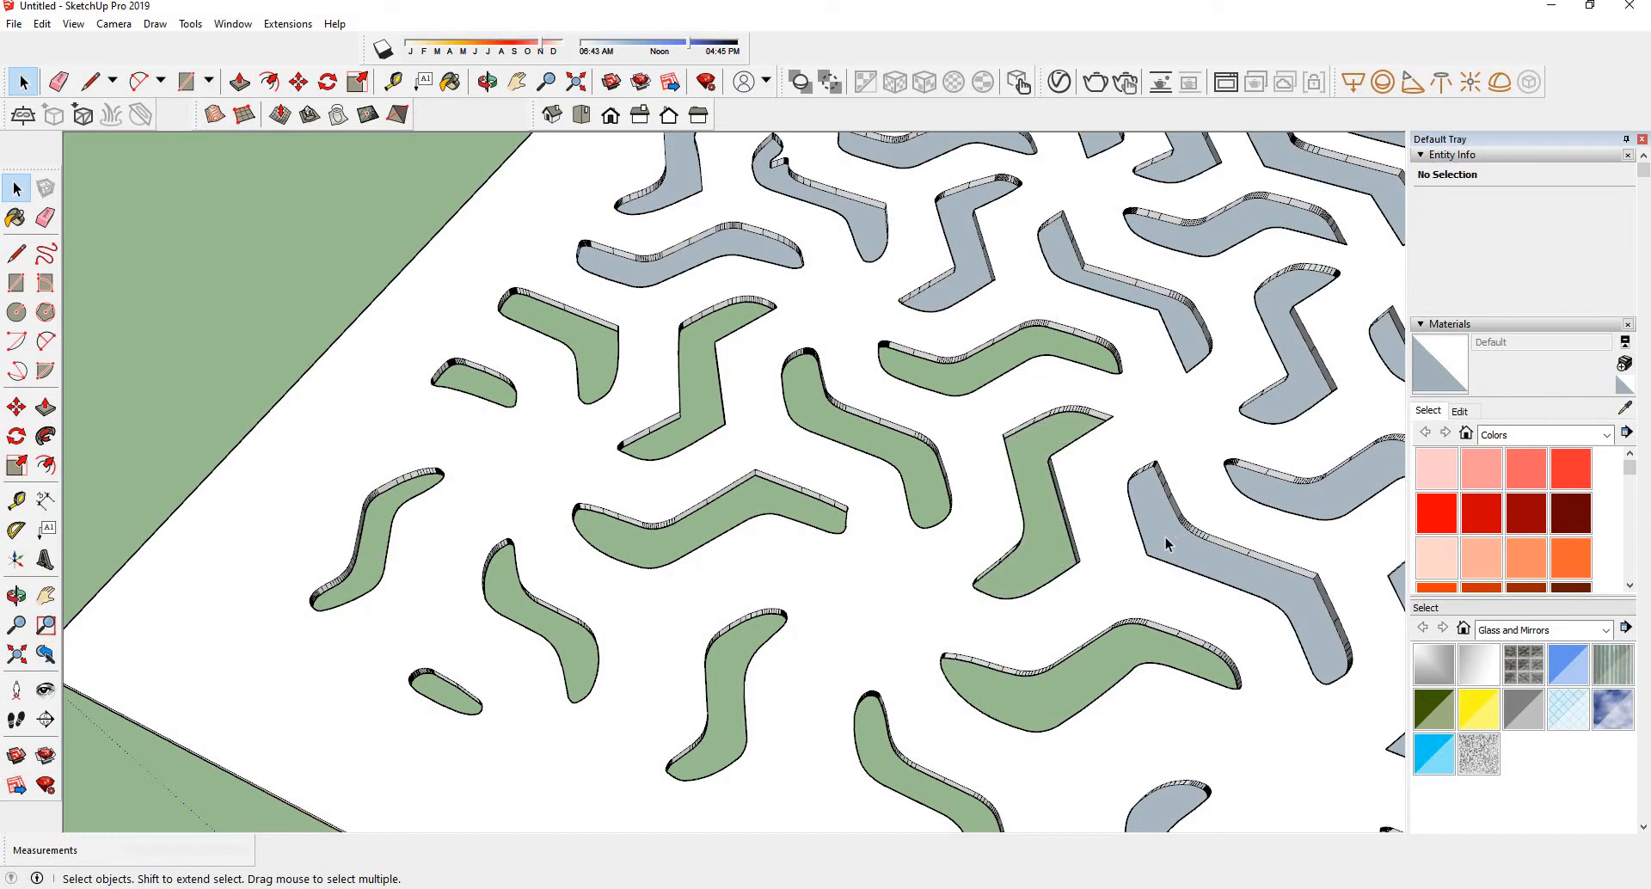
pyautogui.click(1164, 538)
pyautogui.scroll(-5, 768, 507)
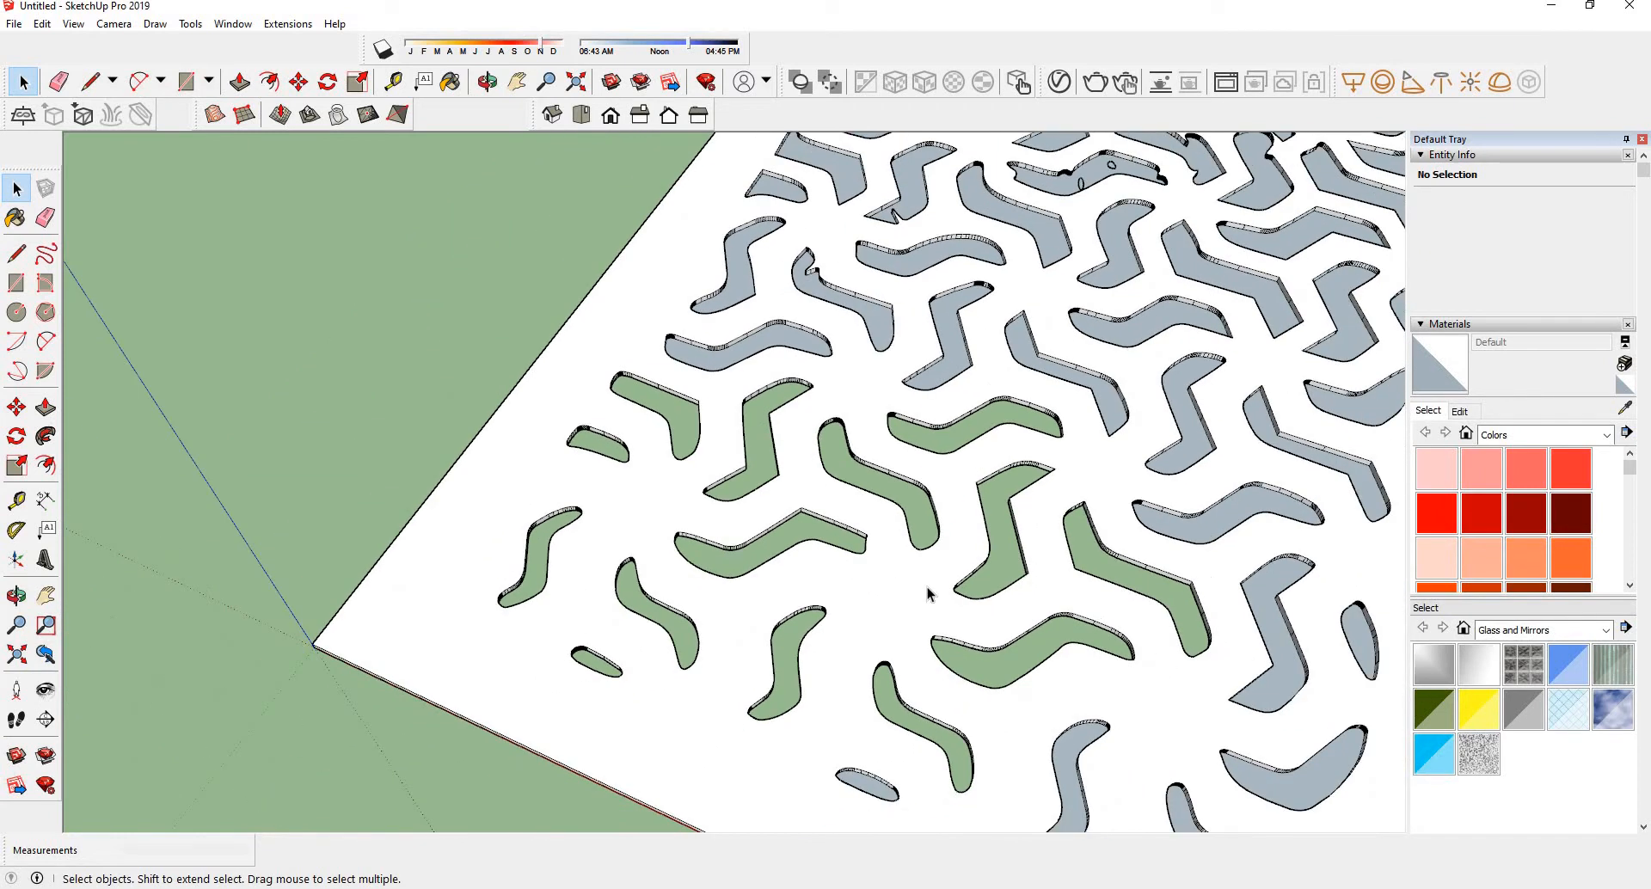
# - Delete the bottom faces of the small oval cutout and the next two curved cutouts along the panel's near short side, one after another
pyautogui.scroll(5, 901, 721)
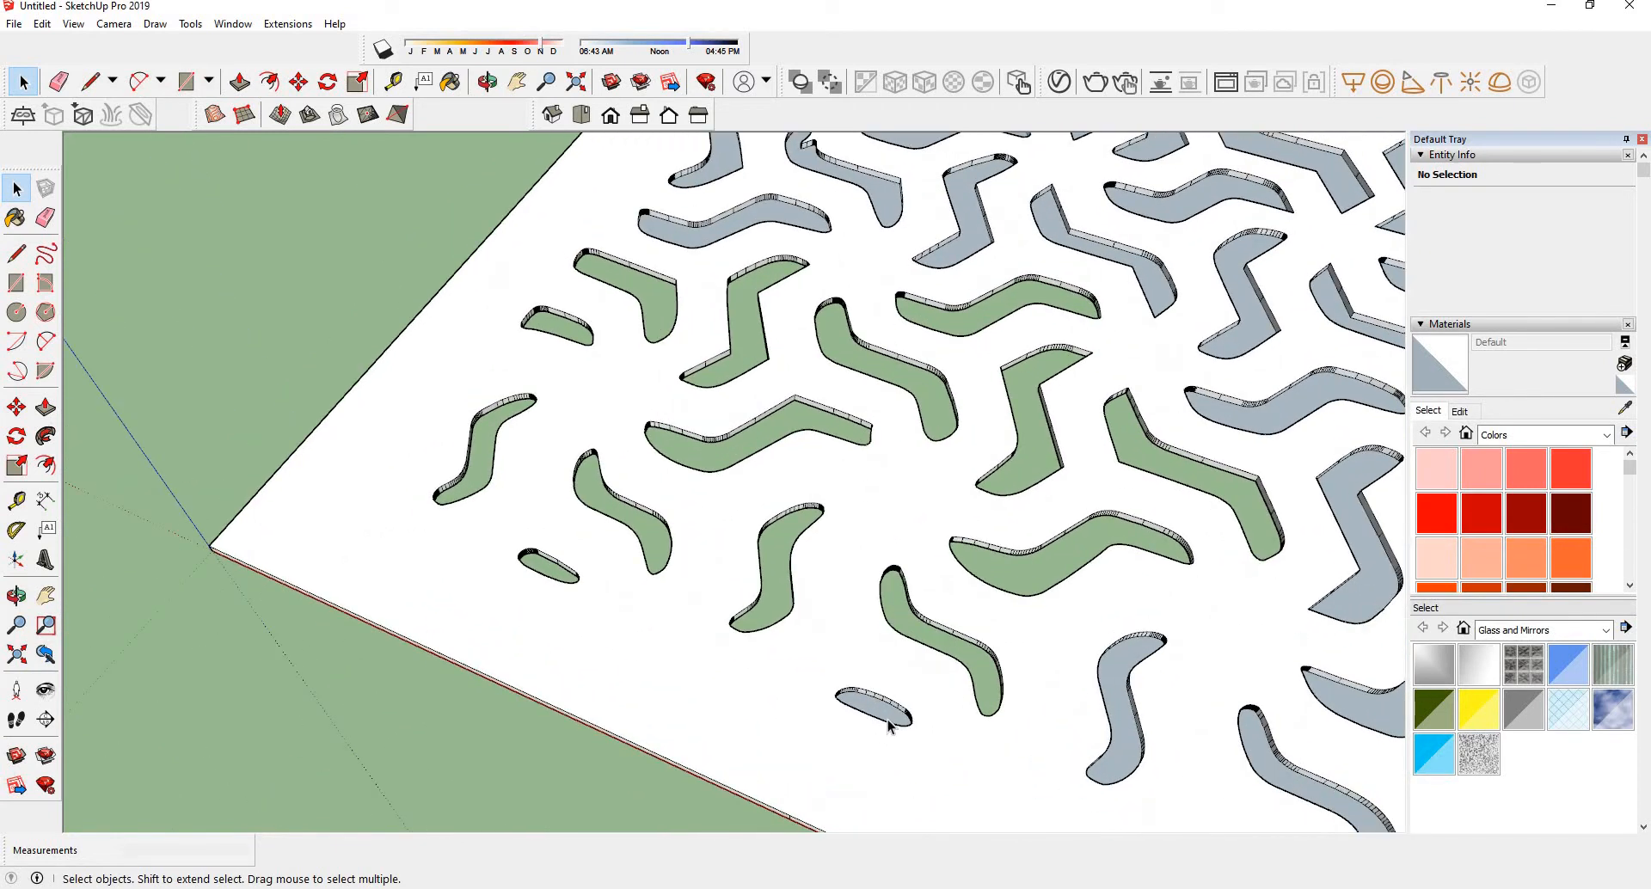
pyautogui.click(886, 710)
pyautogui.press('Delete')
pyautogui.click(1121, 729)
pyautogui.press('Delete')
pyautogui.click(1267, 760)
pyautogui.press('Delete')
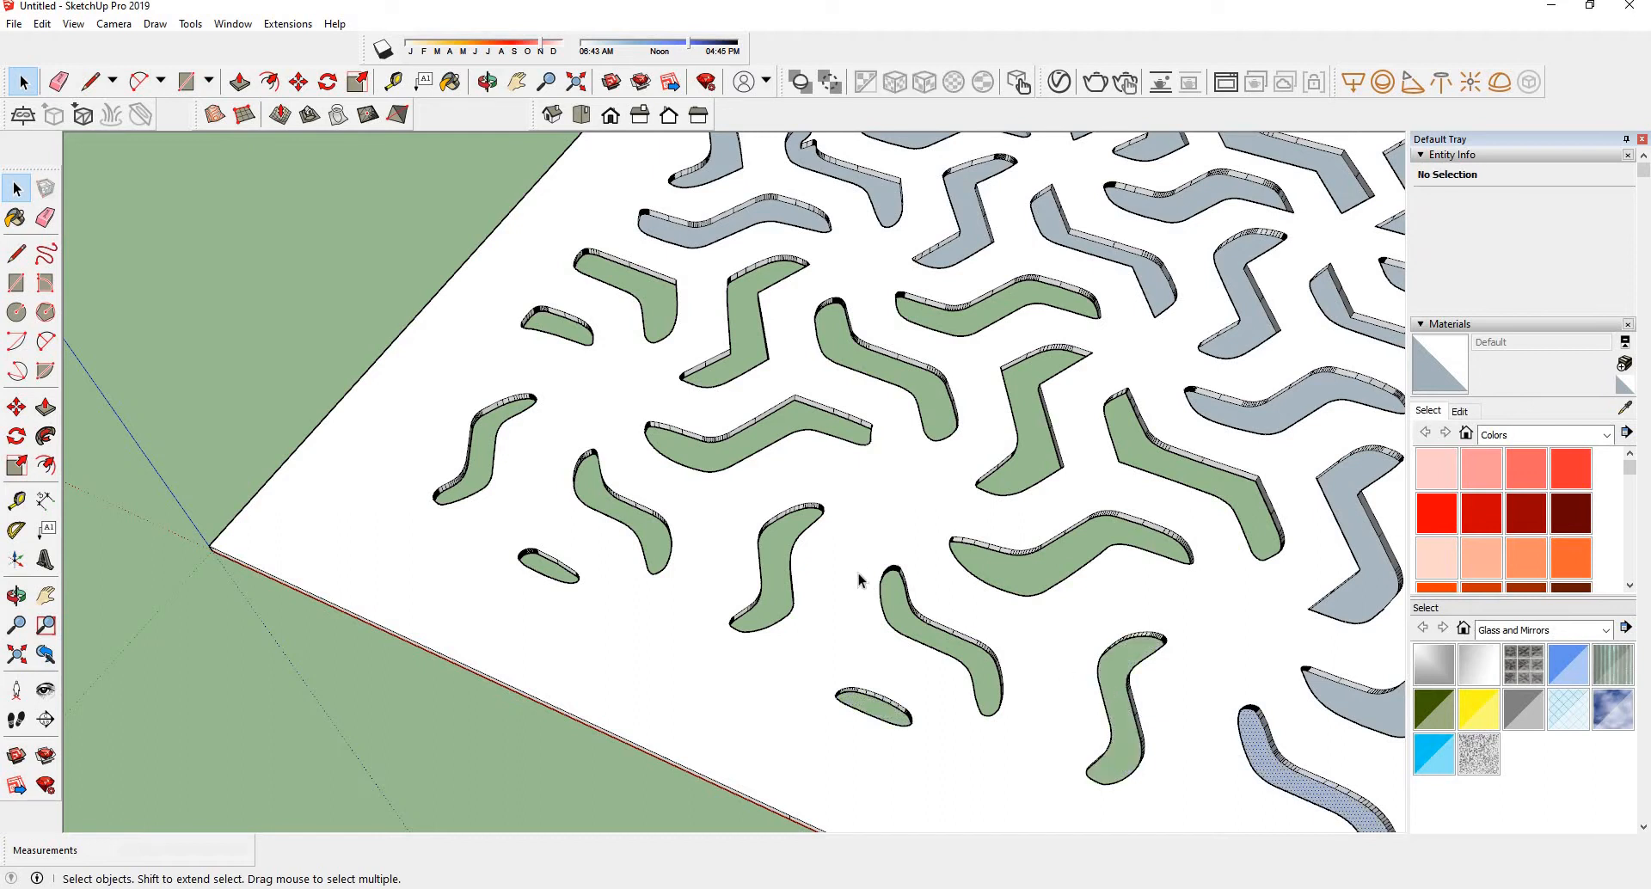
# - Select the bottom faces of twenty more cutouts, from the long edge opposite the origin inward to the panel's middle, and delete them together
pyautogui.scroll(-2, 855, 567)
pyautogui.moveTo(980, 481); pyautogui.dragTo(780, 760, button='middle')
pyautogui.click(772, 750)
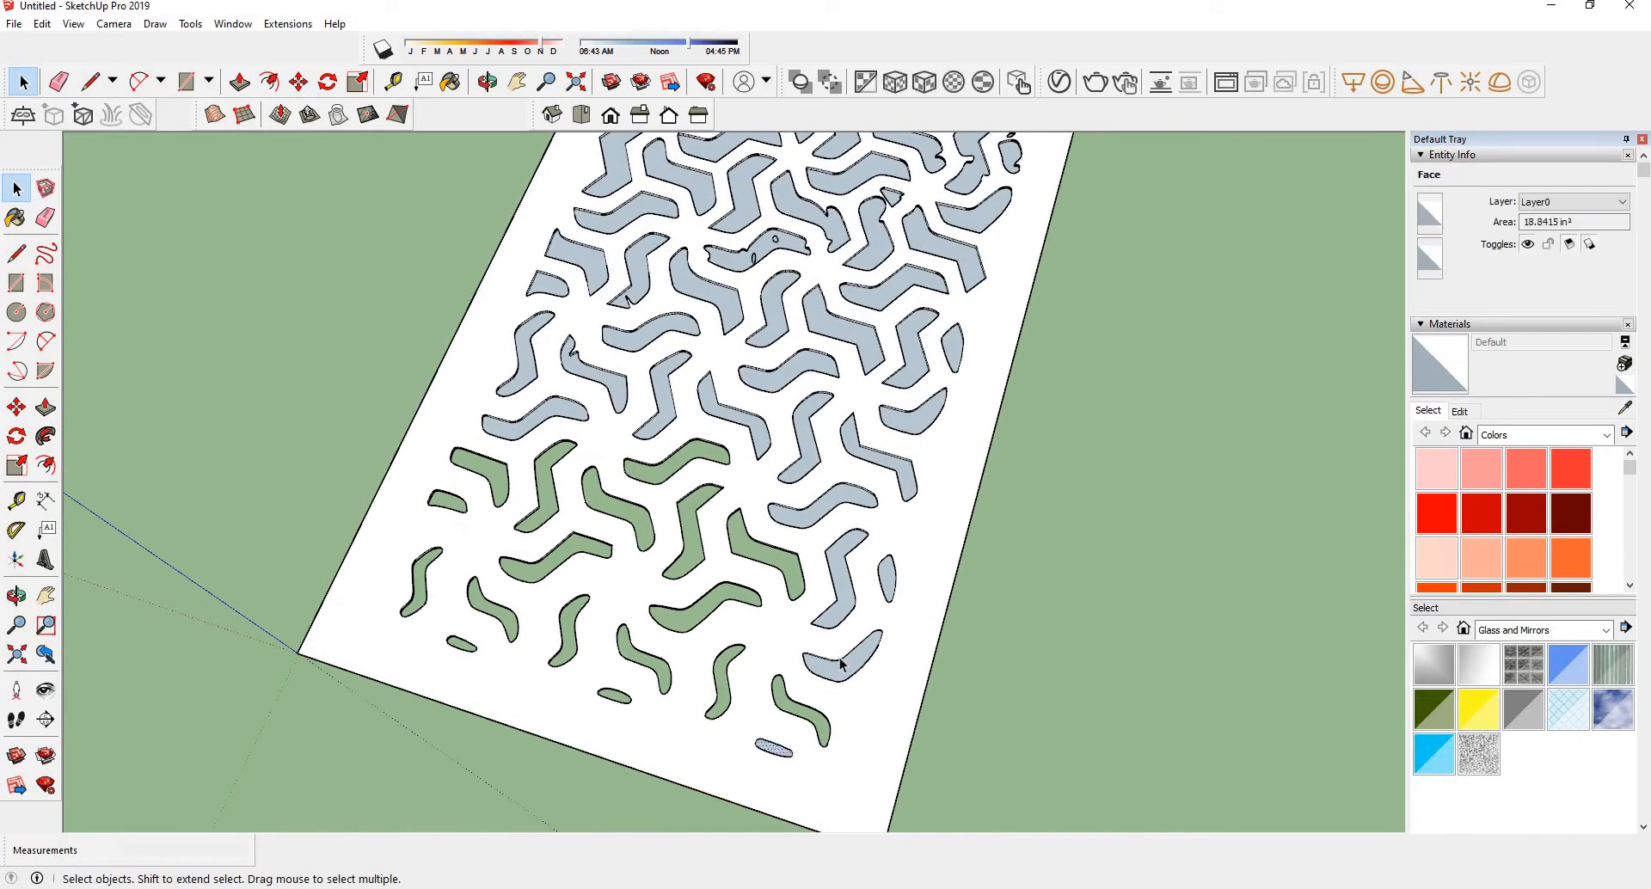
pyautogui.keyDown('ctrl'); pyautogui.click(851, 668); pyautogui.keyUp('ctrl')
pyautogui.keyDown('ctrl'); pyautogui.click(885, 583); pyautogui.keyUp('ctrl')
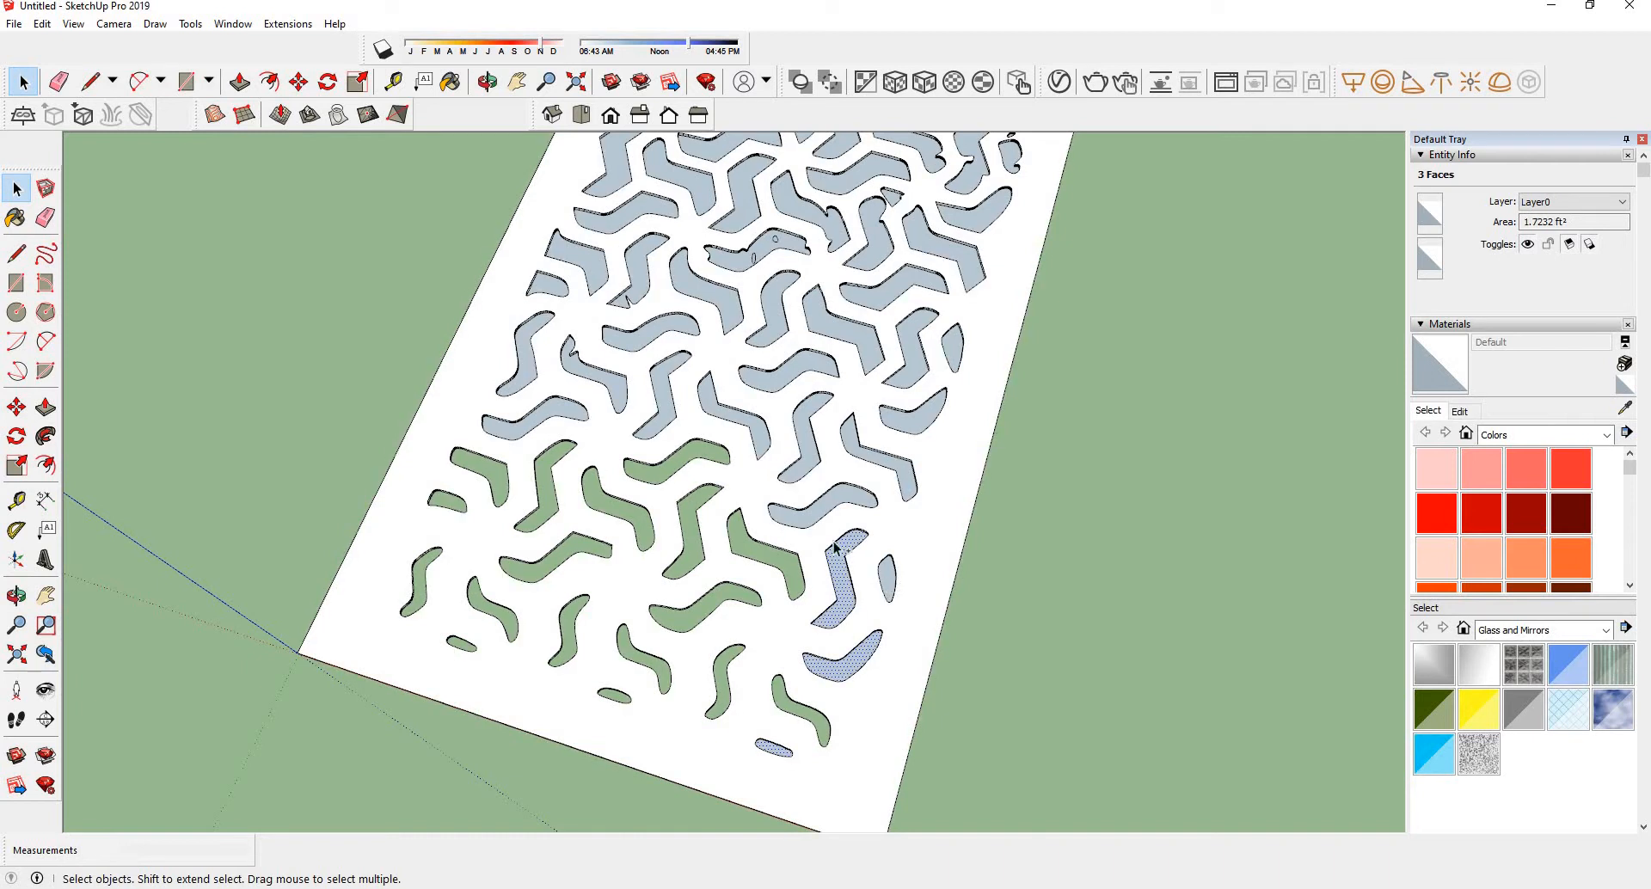
pyautogui.keyDown('ctrl'); pyautogui.click(886, 578); pyautogui.keyUp('ctrl')
pyautogui.keyDown('ctrl'); pyautogui.click(812, 494); pyautogui.keyUp('ctrl')
pyautogui.keyDown('ctrl'); pyautogui.click(795, 443); pyautogui.keyUp('ctrl')
pyautogui.keyDown('ctrl'); pyautogui.click(763, 384); pyautogui.keyUp('ctrl')
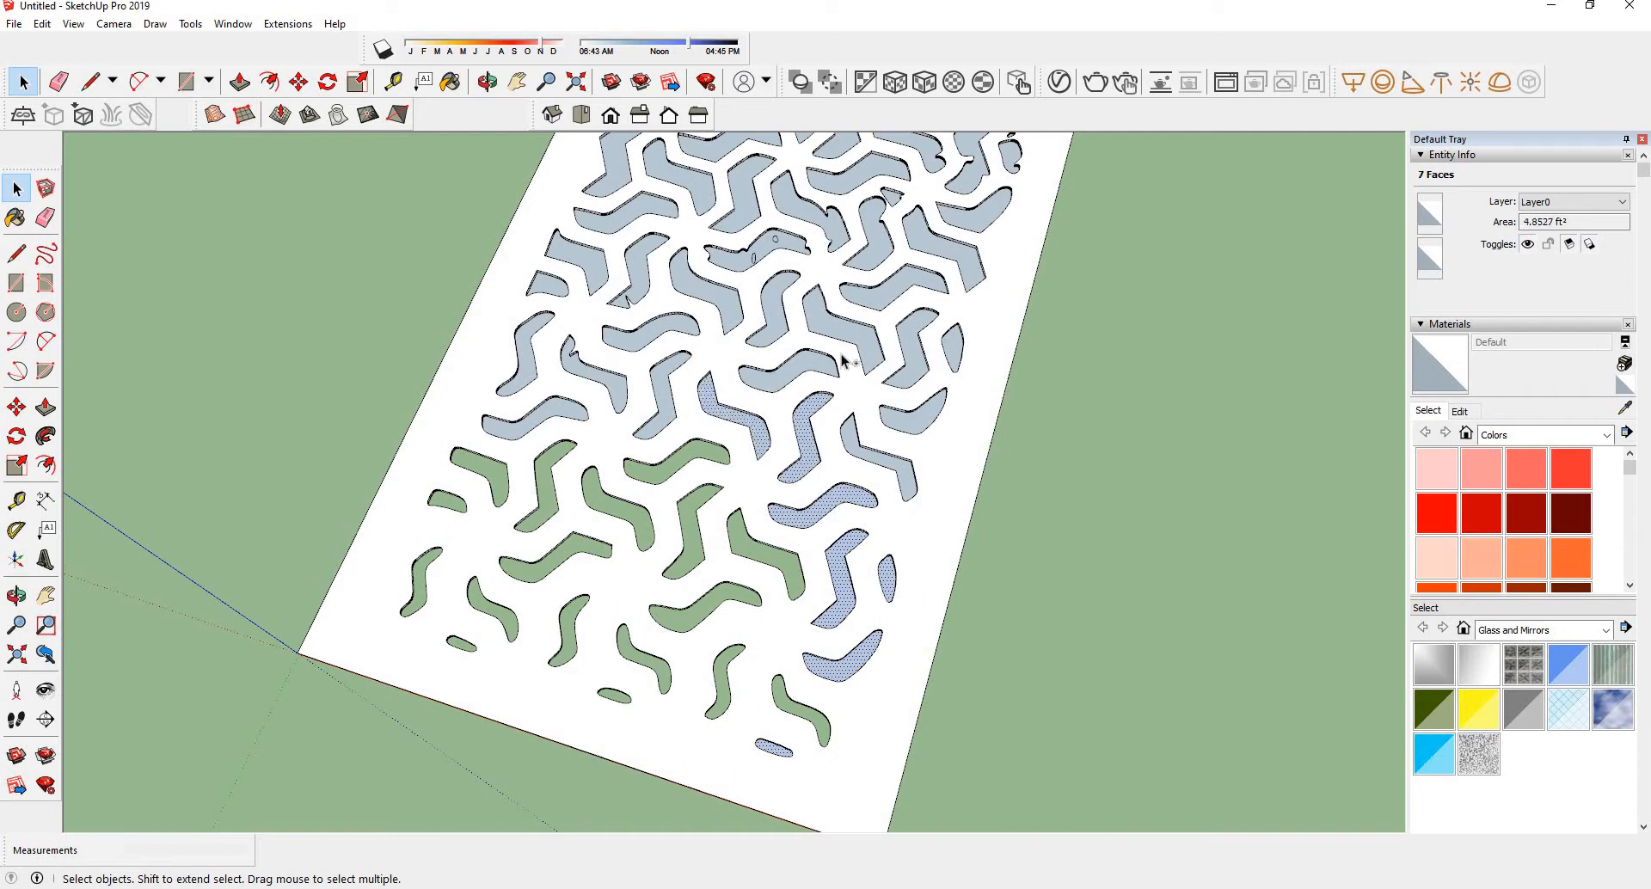
pyautogui.keyDown('ctrl'); pyautogui.click(860, 331); pyautogui.keyUp('ctrl')
pyautogui.keyDown('ctrl'); pyautogui.click(963, 273); pyautogui.keyUp('ctrl')
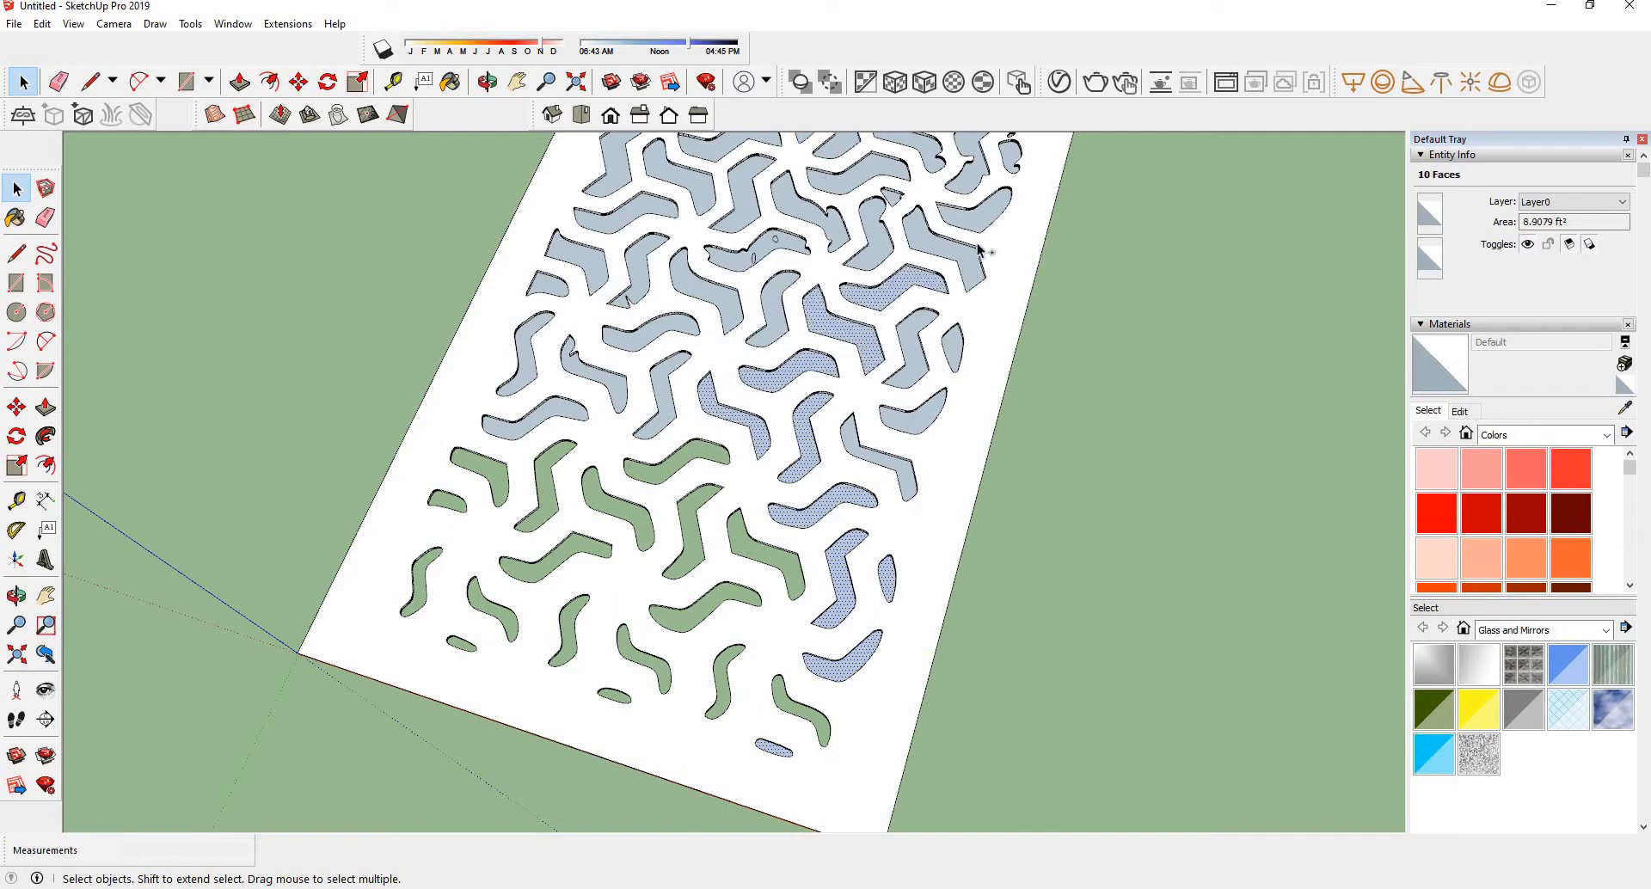
pyautogui.keyDown('ctrl'); pyautogui.click(983, 220); pyautogui.keyUp('ctrl')
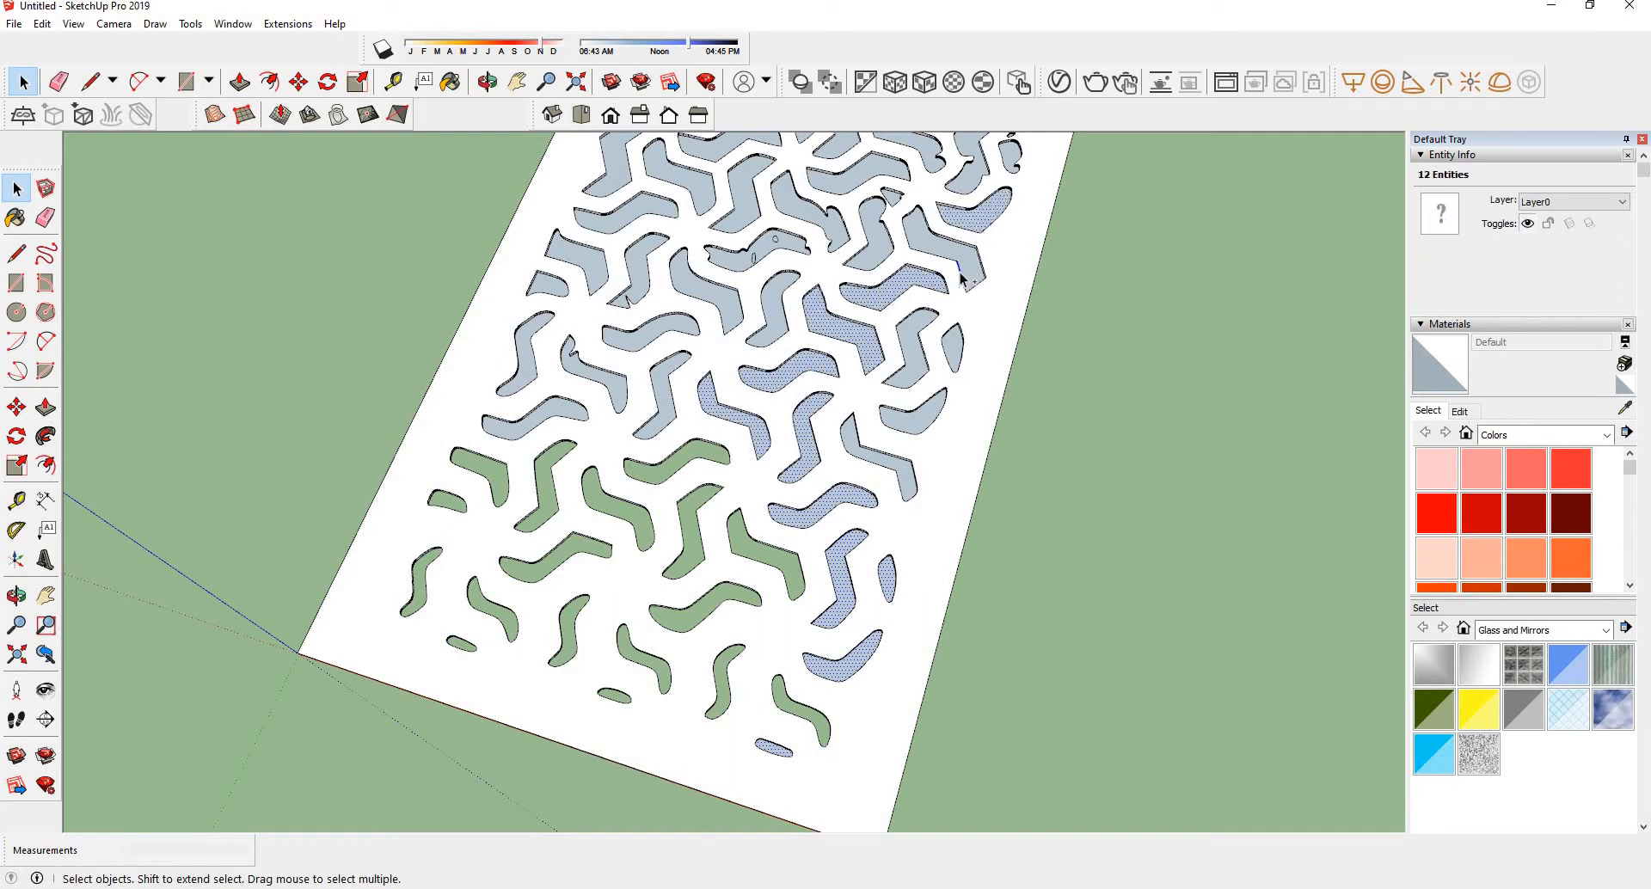
pyautogui.keyDown('ctrl'); pyautogui.click(963, 277); pyautogui.keyUp('ctrl')
pyautogui.scroll(2, 971, 272)
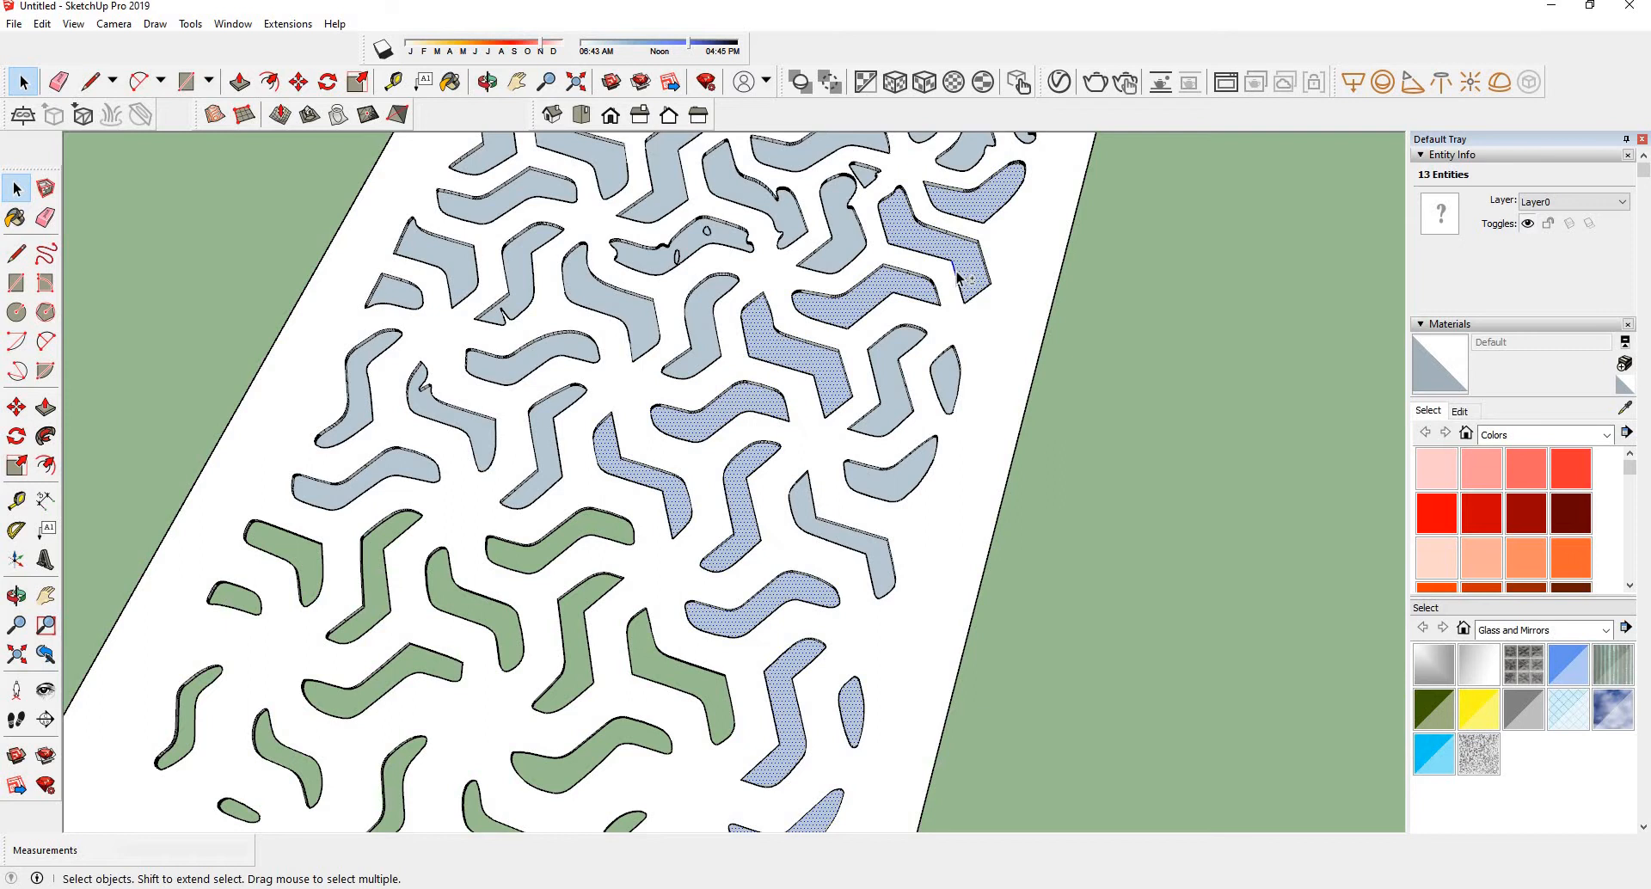
pyautogui.keyDown('shift'); pyautogui.click(955, 282); pyautogui.keyUp('shift')
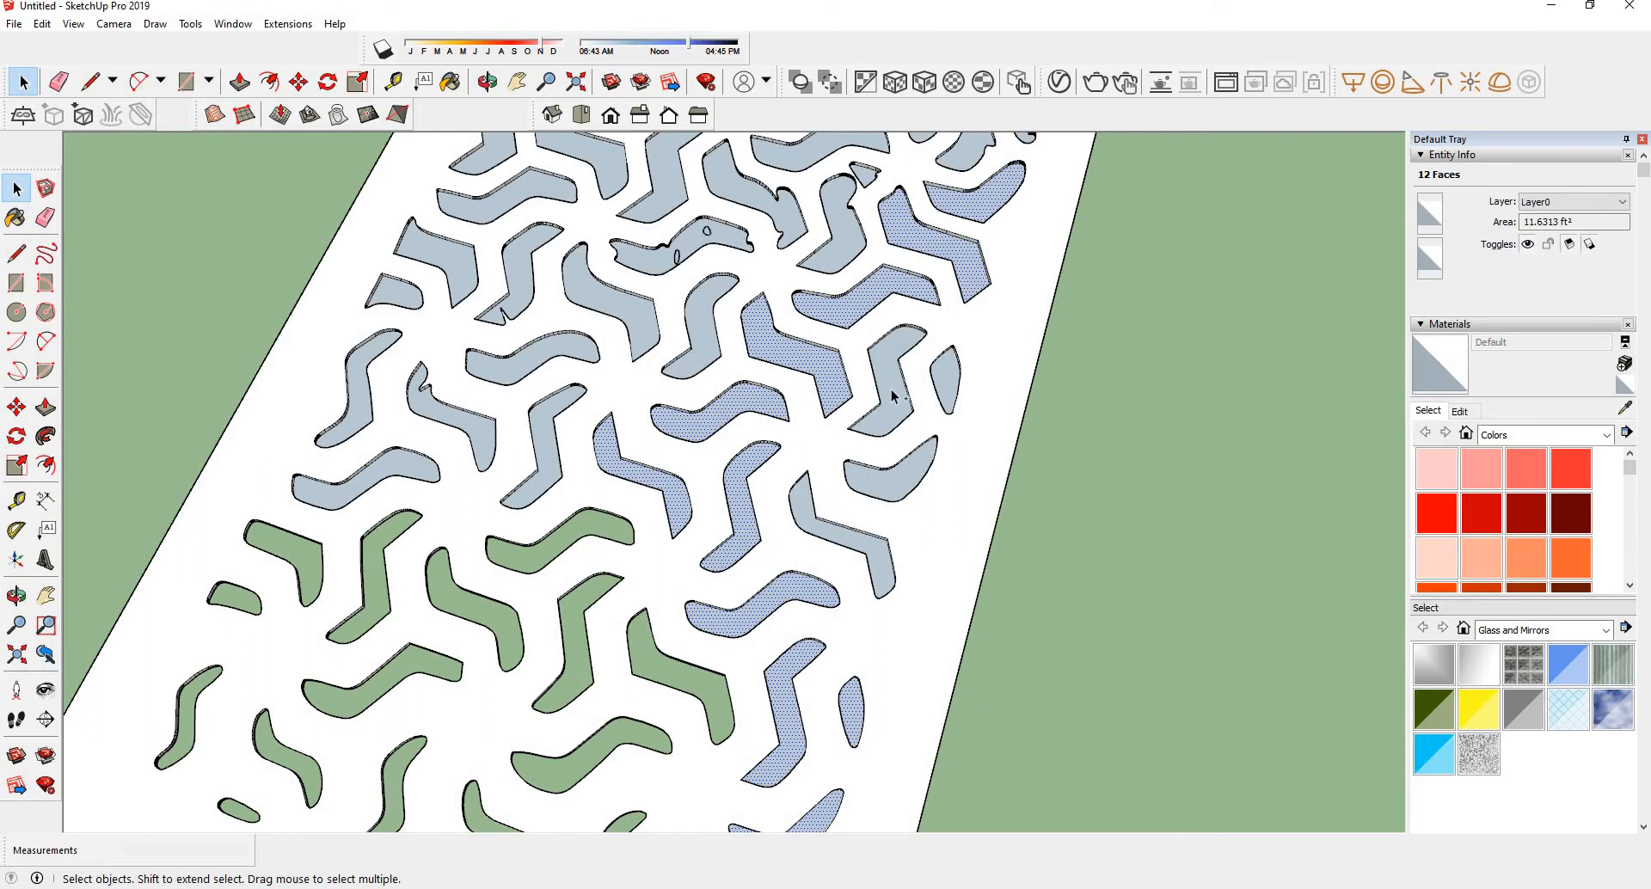
pyautogui.keyDown('ctrl'); pyautogui.click(948, 395); pyautogui.keyUp('ctrl')
pyautogui.keyDown('ctrl'); pyautogui.click(884, 487); pyautogui.keyUp('ctrl')
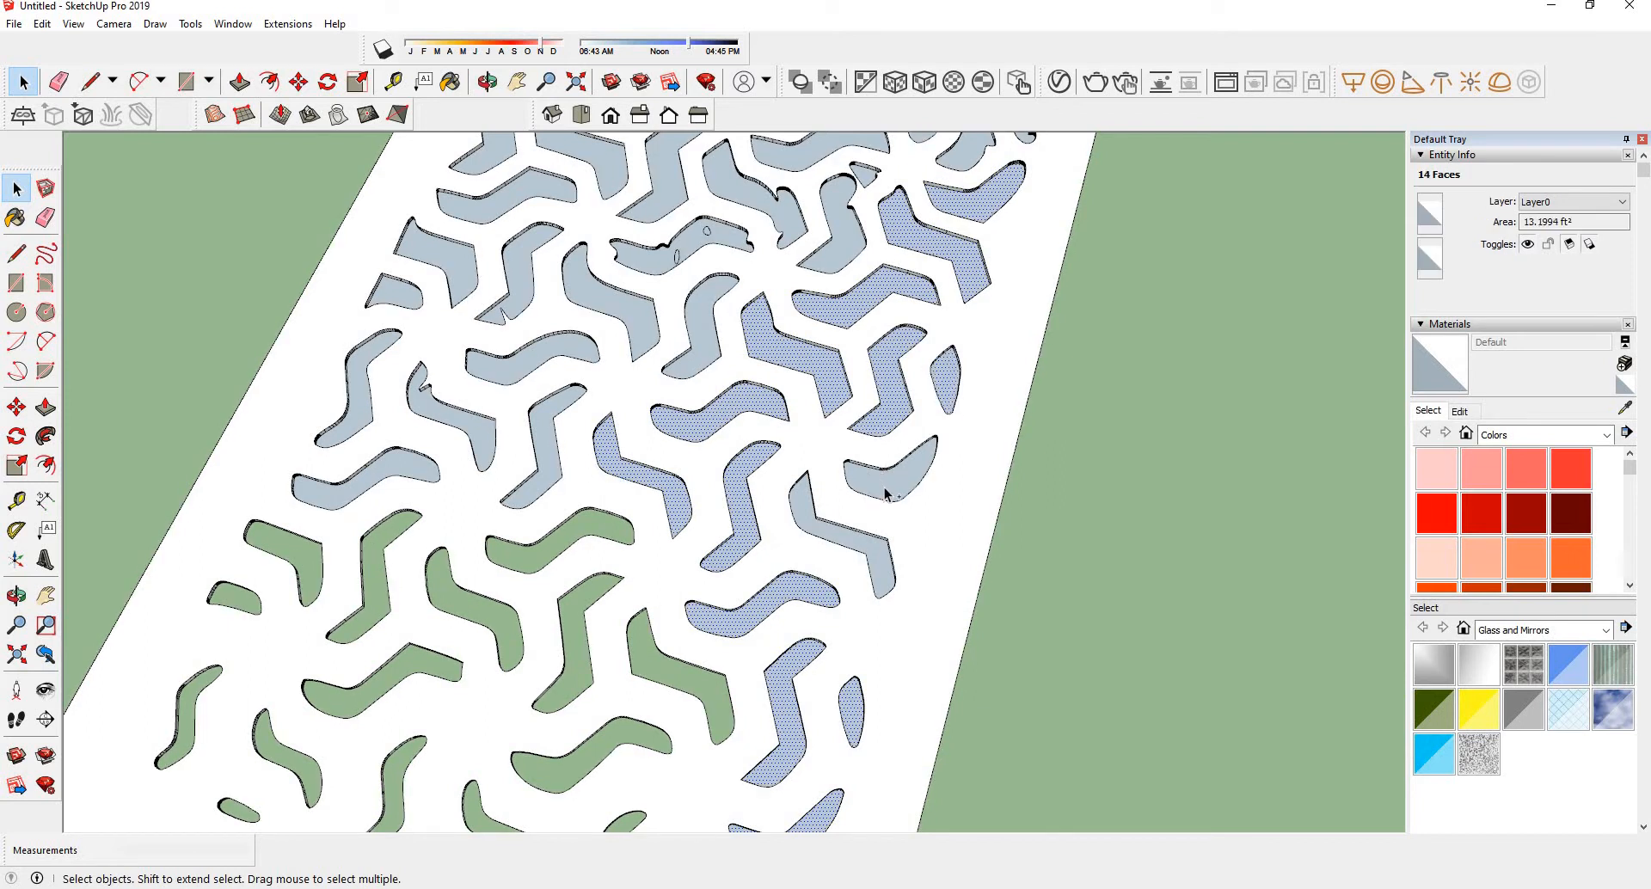
pyautogui.keyDown('ctrl'); pyautogui.click(806, 514); pyautogui.keyUp('ctrl')
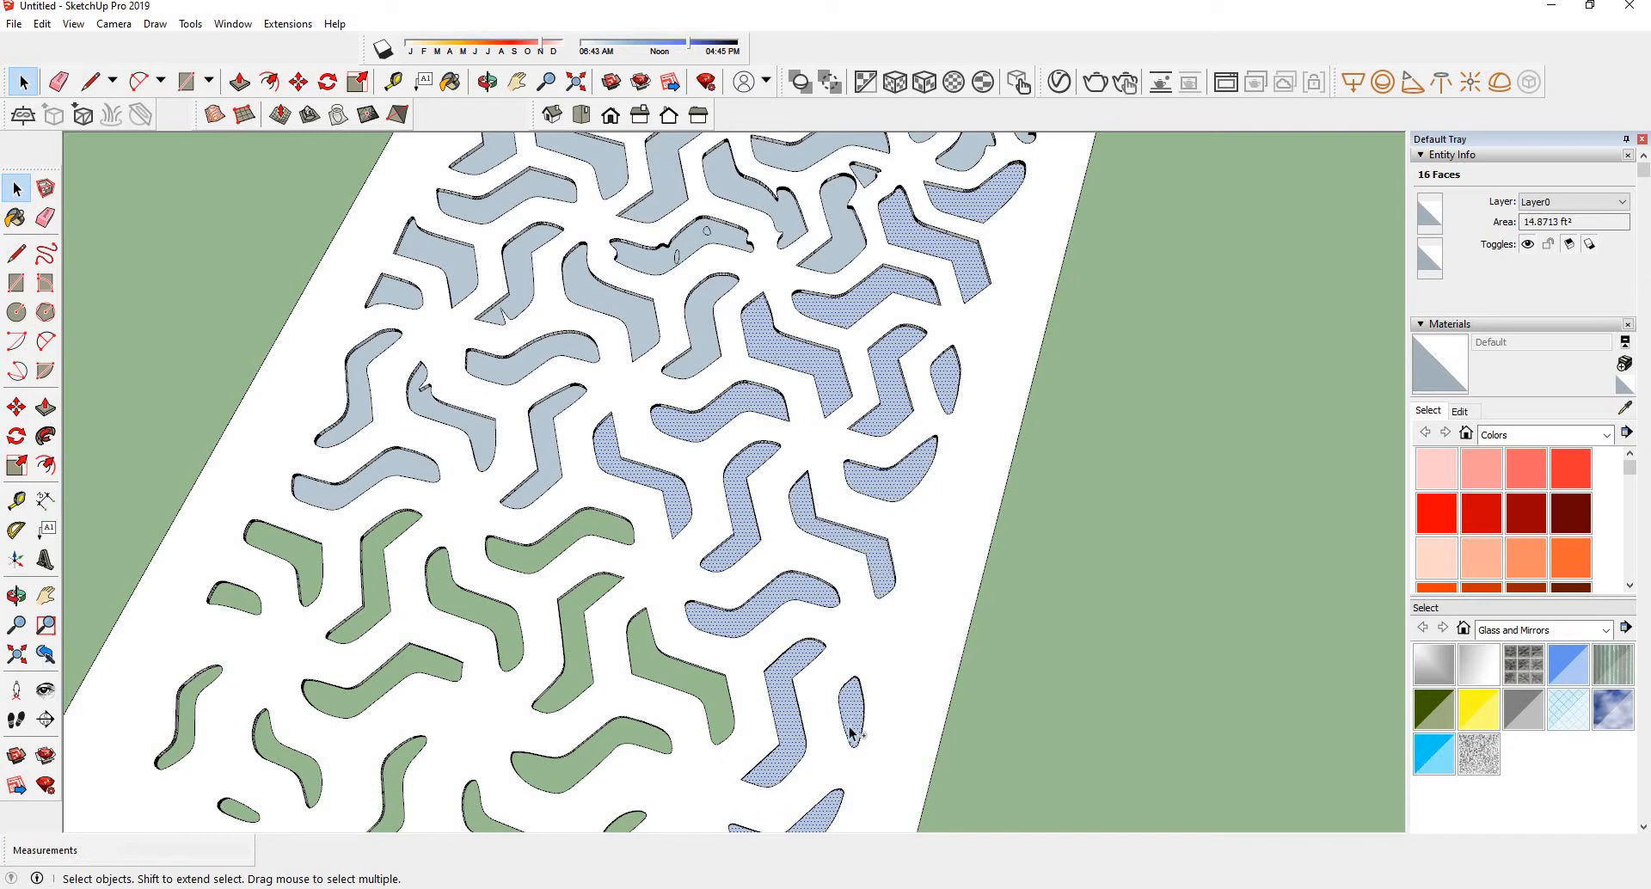
pyautogui.keyDown('ctrl'); pyautogui.click(559, 351); pyautogui.keyUp('ctrl')
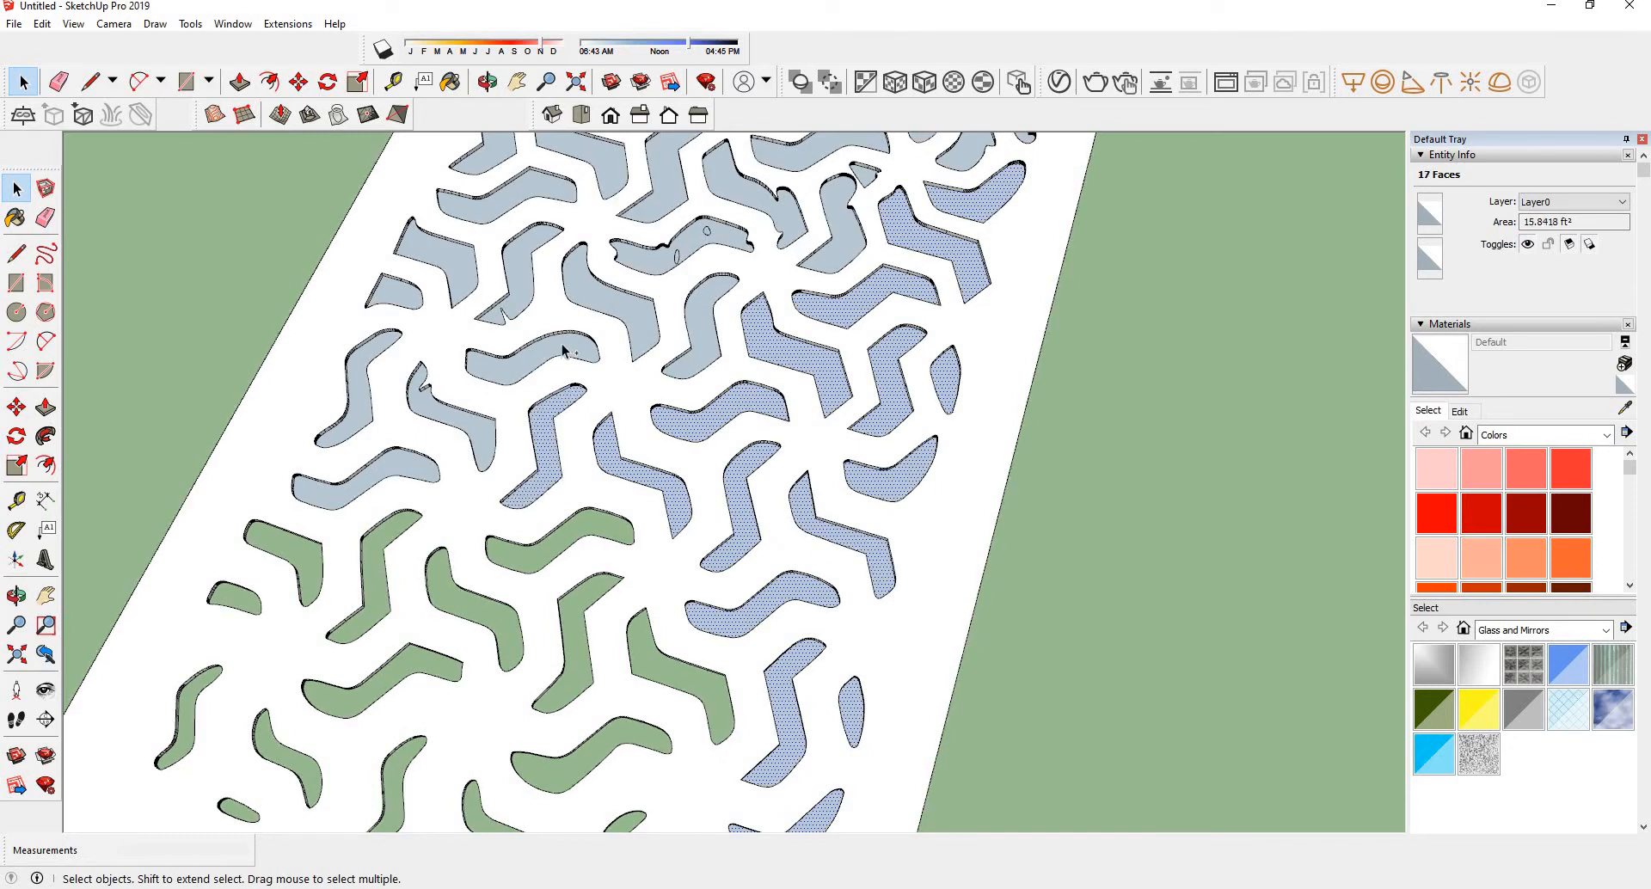
pyautogui.keyDown('ctrl'); pyautogui.click(658, 259); pyautogui.keyUp('ctrl')
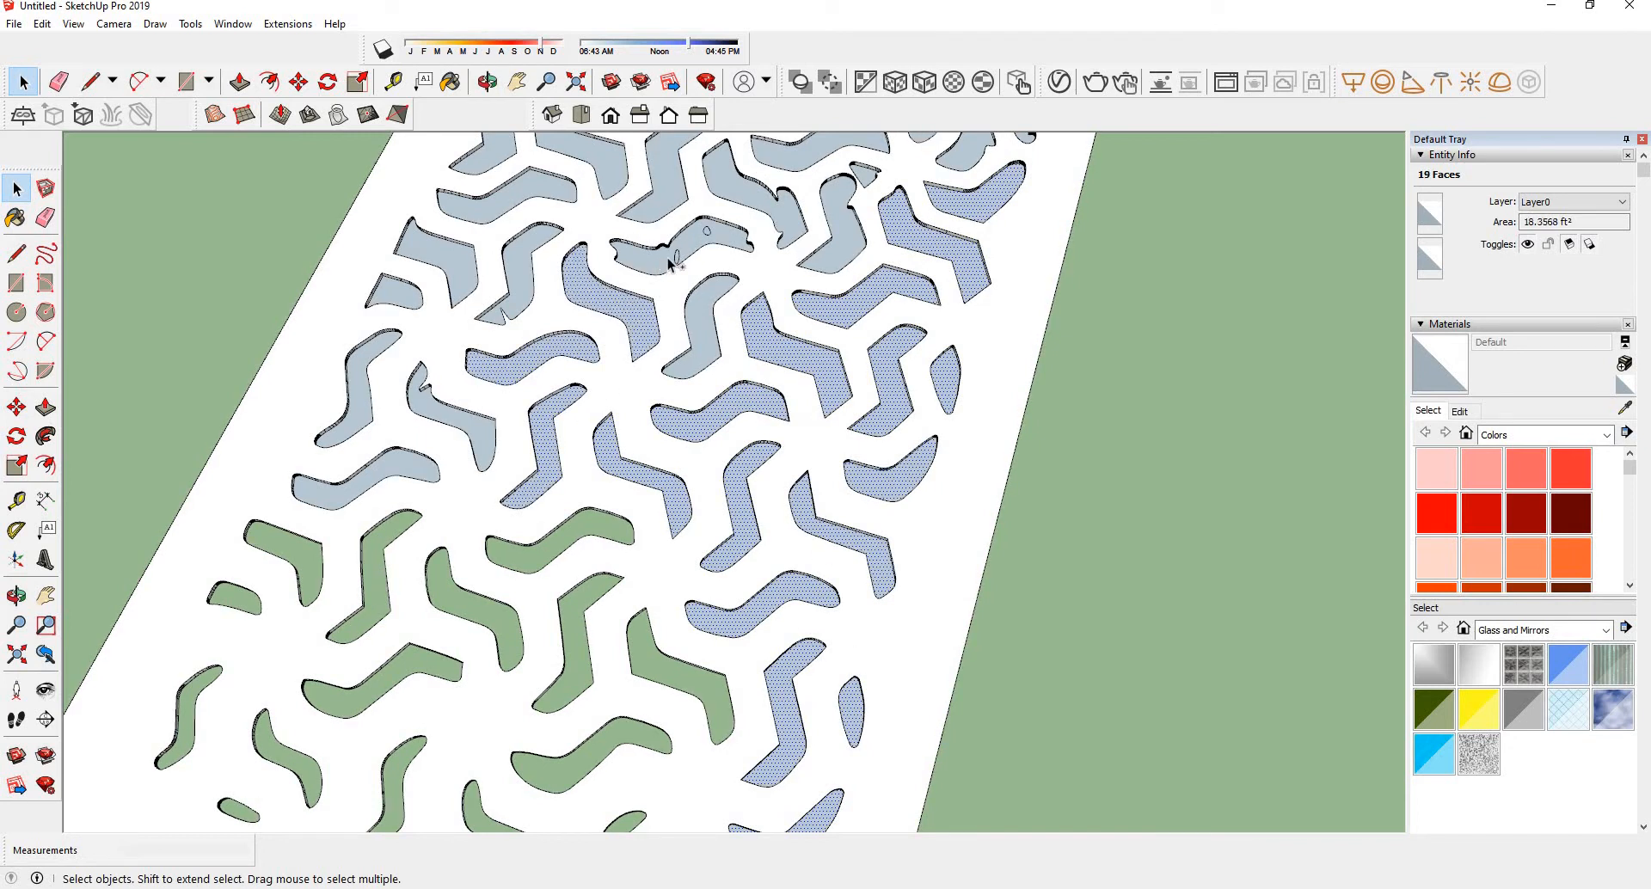
pyautogui.press('Delete')
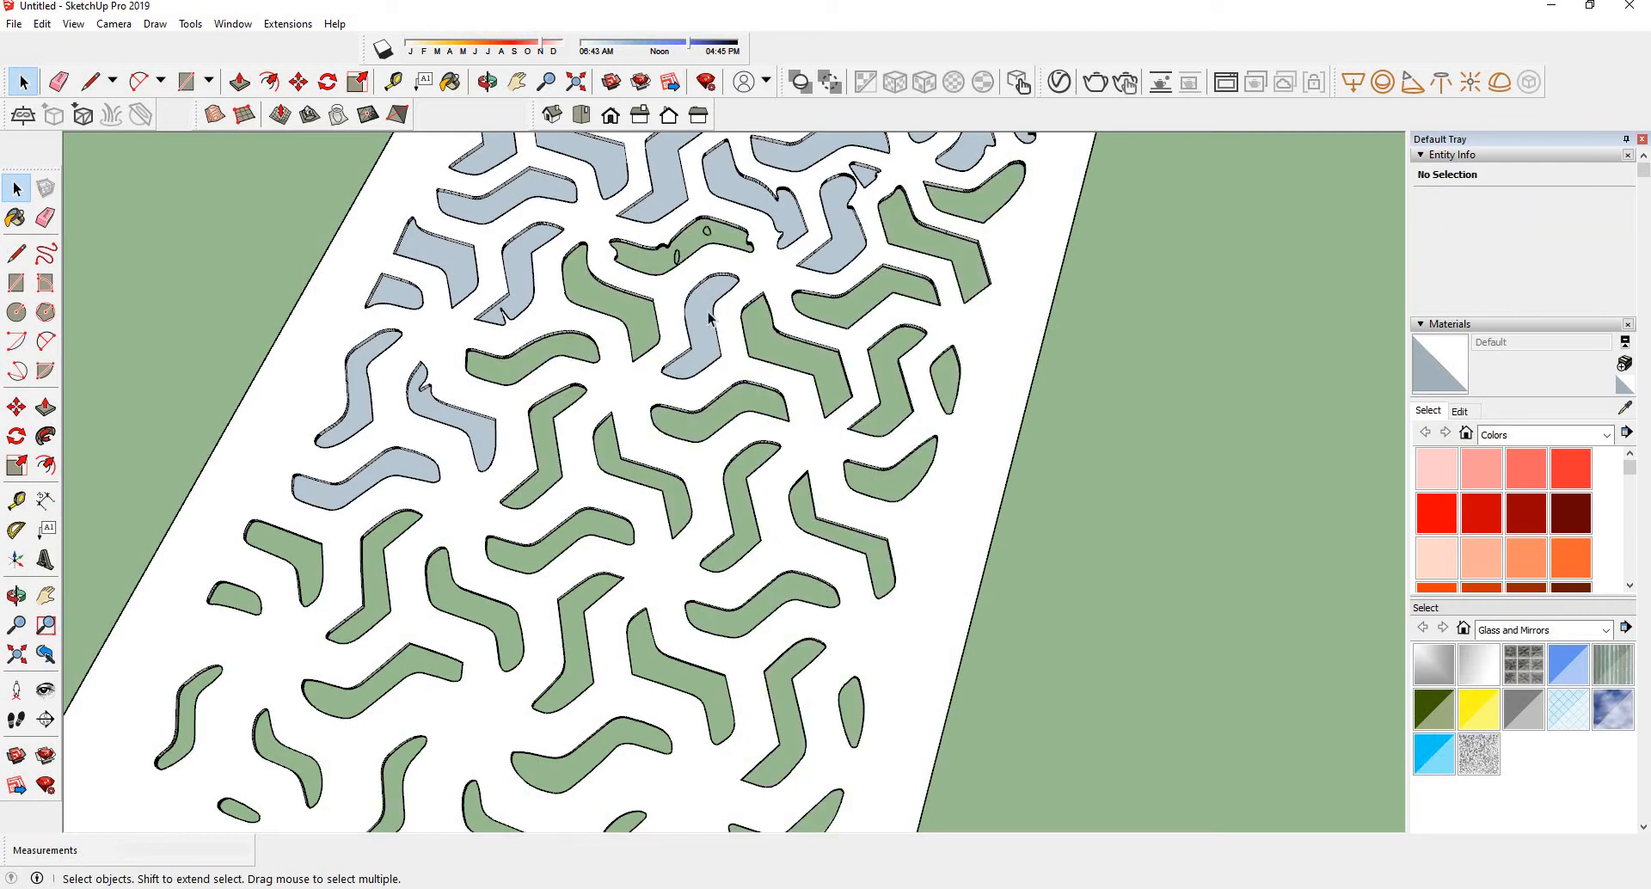
# - Select the bottom faces of thirteen more closed cutouts around the panel's middle, reaching the long edge at the origin, and delete them together
pyautogui.click(701, 323)
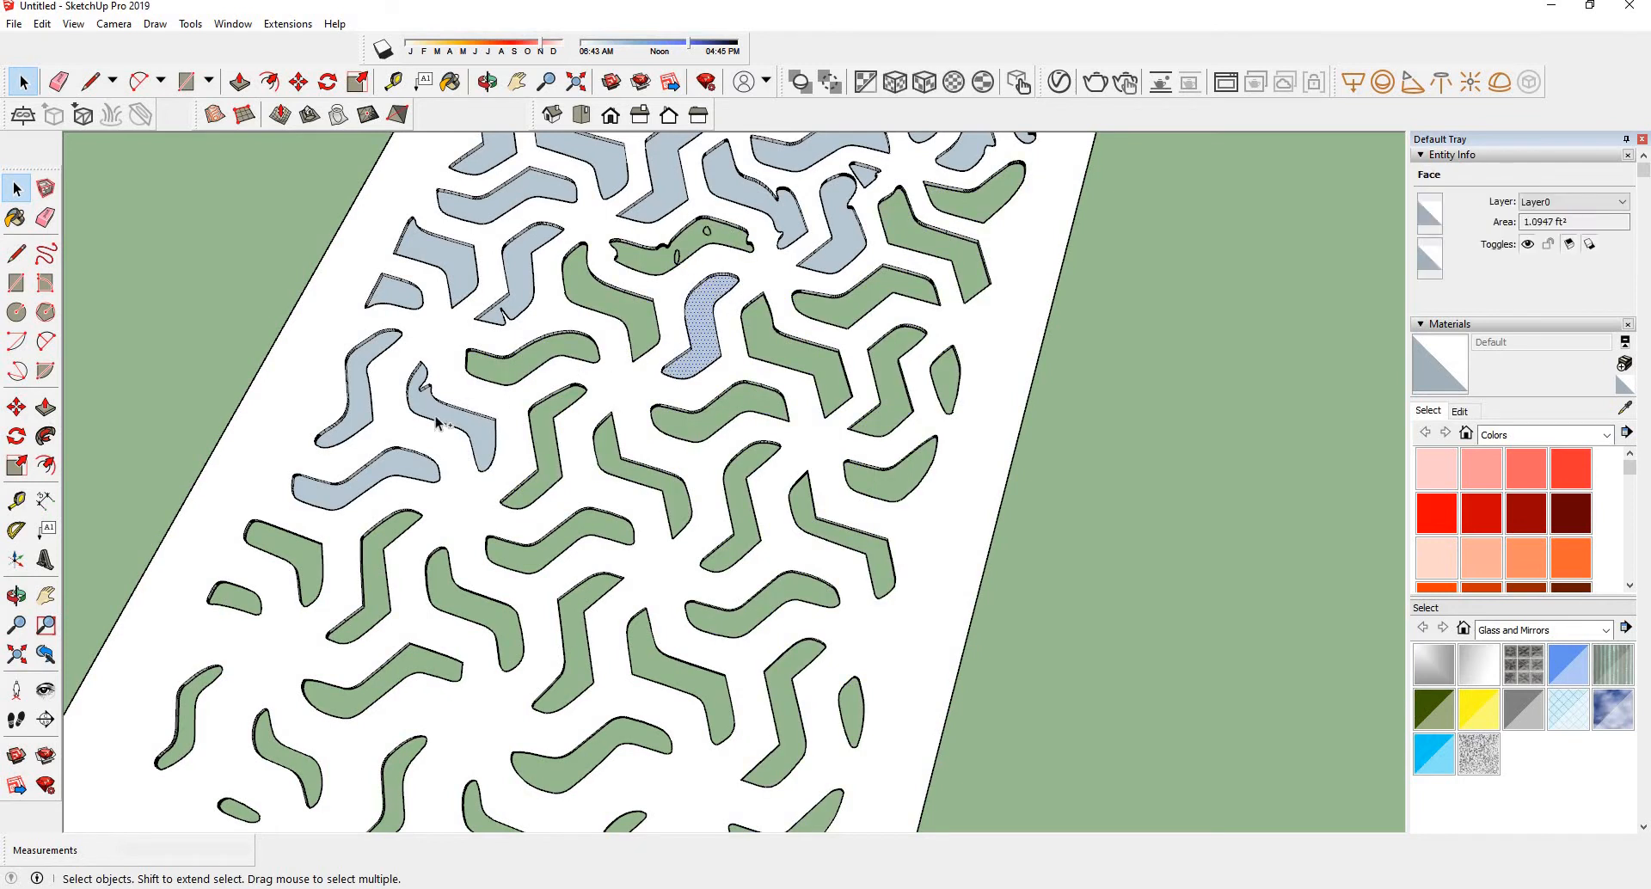
pyautogui.keyDown('ctrl'); pyautogui.click(423, 449); pyautogui.keyUp('ctrl')
pyautogui.keyDown('ctrl'); pyautogui.click(411, 472); pyautogui.keyUp('ctrl')
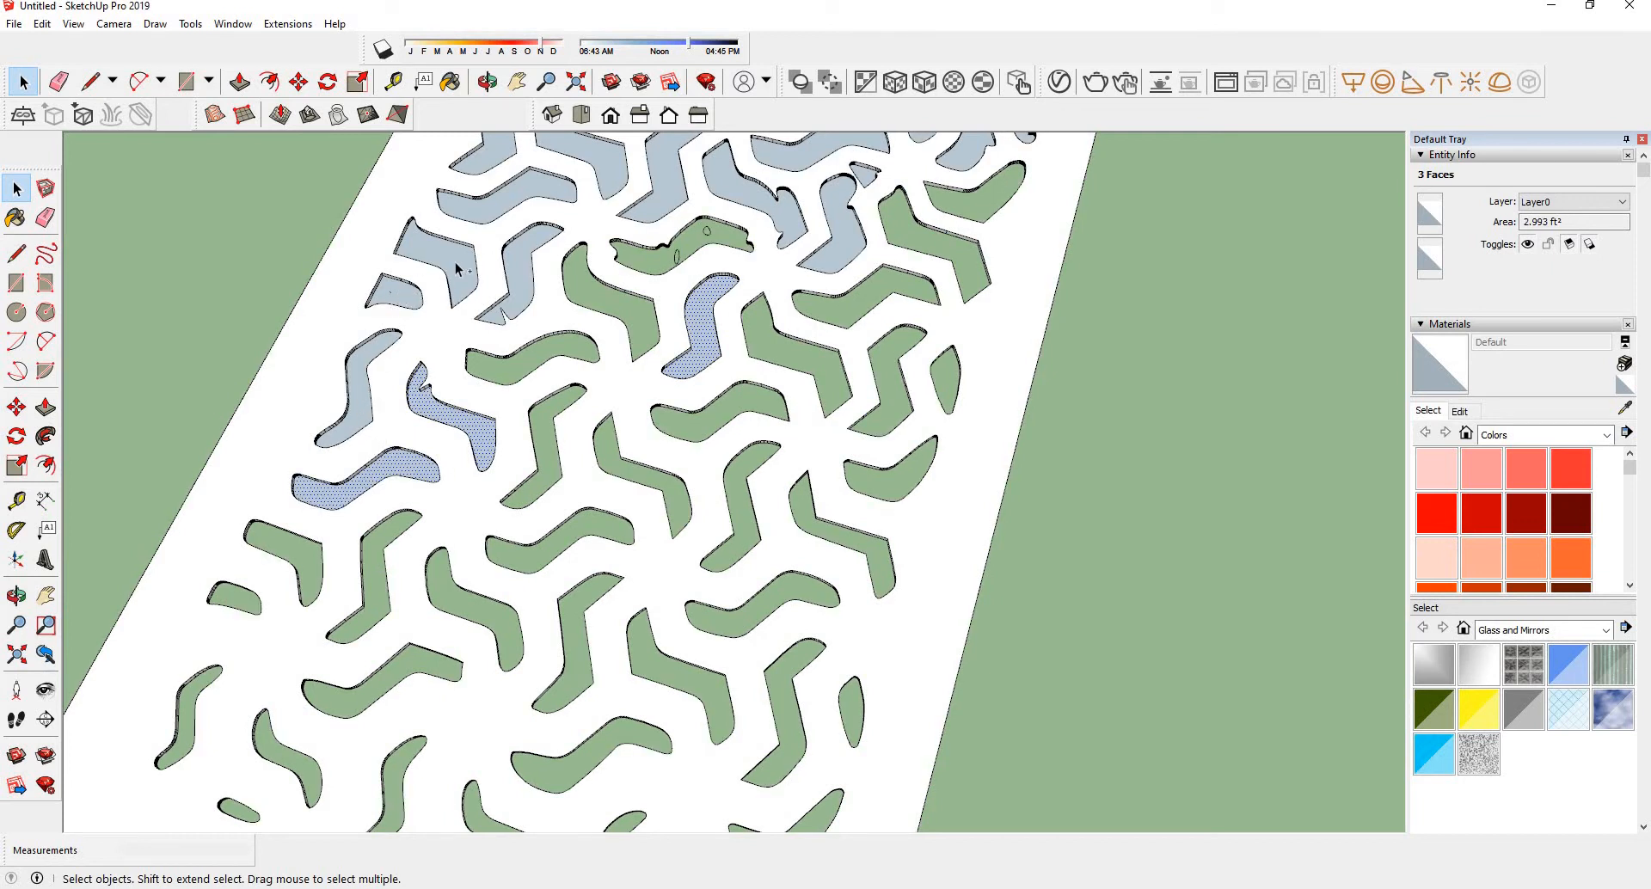
pyautogui.keyDown('ctrl'); pyautogui.click(391, 293); pyautogui.keyUp('ctrl')
pyautogui.keyDown('ctrl'); pyautogui.click(456, 268); pyautogui.keyUp('ctrl')
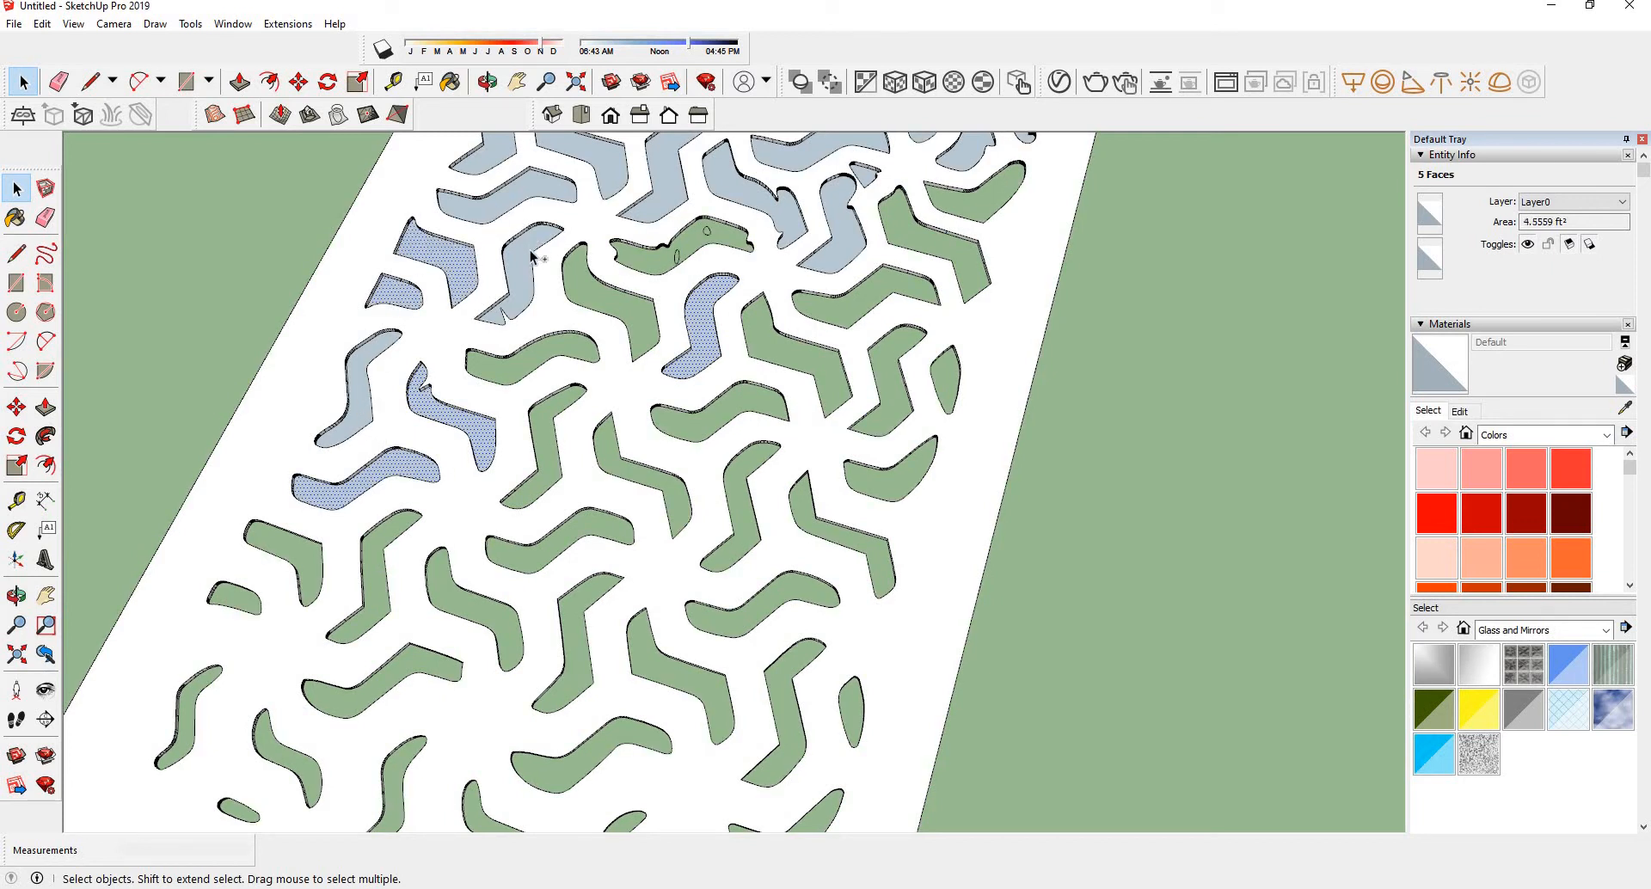
pyautogui.keyDown('ctrl'); pyautogui.click(519, 200); pyautogui.keyUp('ctrl')
pyautogui.keyDown('ctrl'); pyautogui.click(522, 268); pyautogui.keyUp('ctrl')
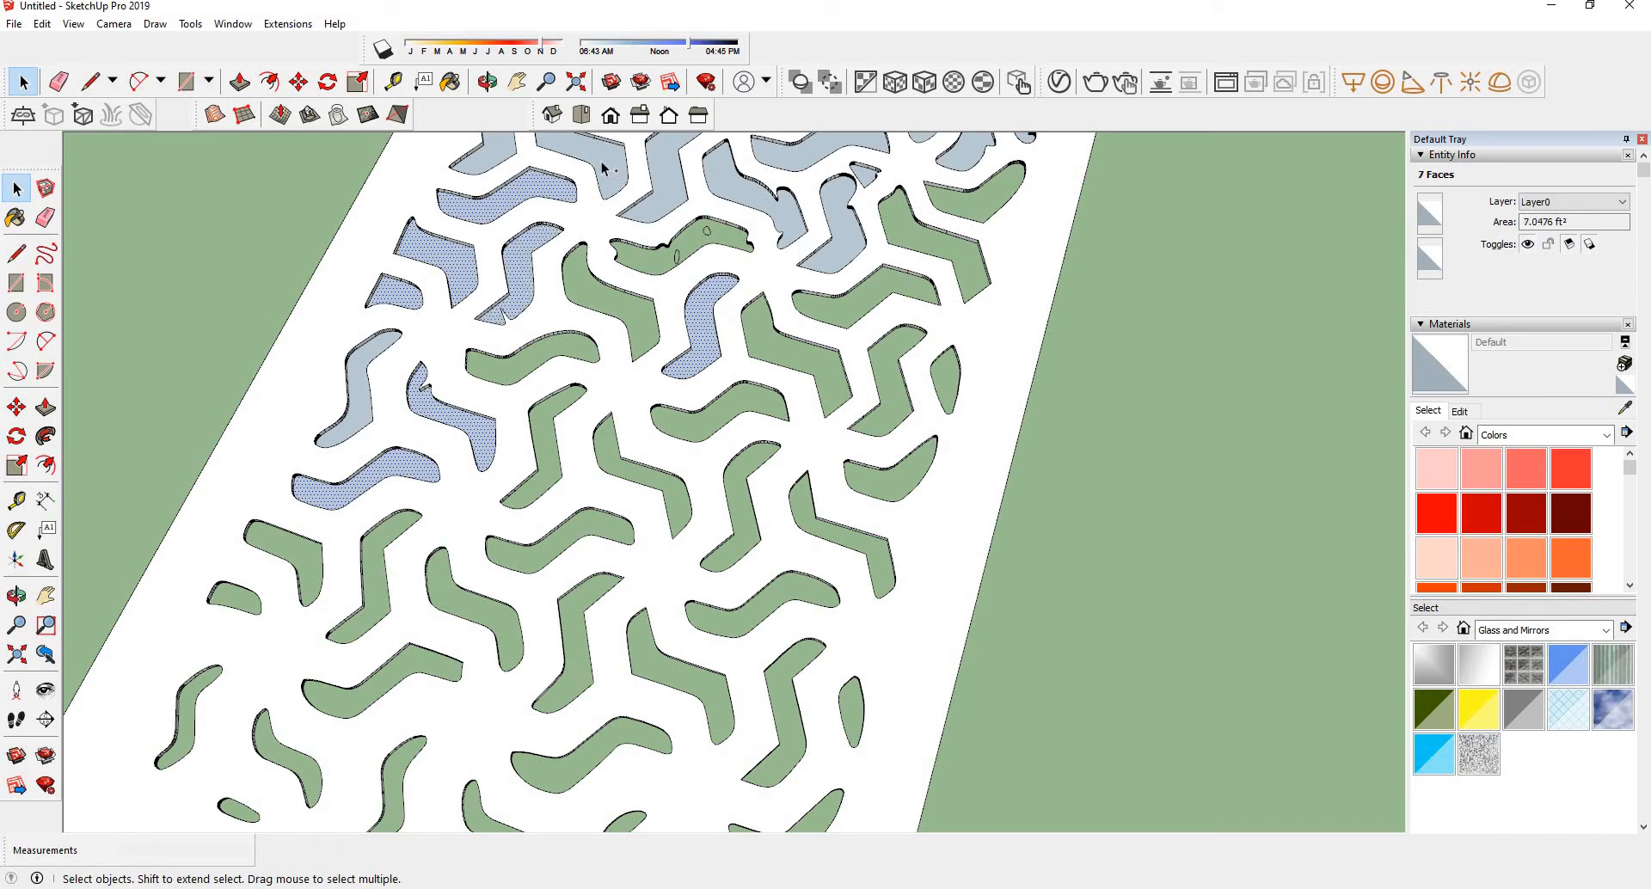
pyautogui.keyDown('ctrl'); pyautogui.click(638, 165); pyautogui.keyUp('ctrl')
pyautogui.keyDown('ctrl'); pyautogui.click(665, 198); pyautogui.keyUp('ctrl')
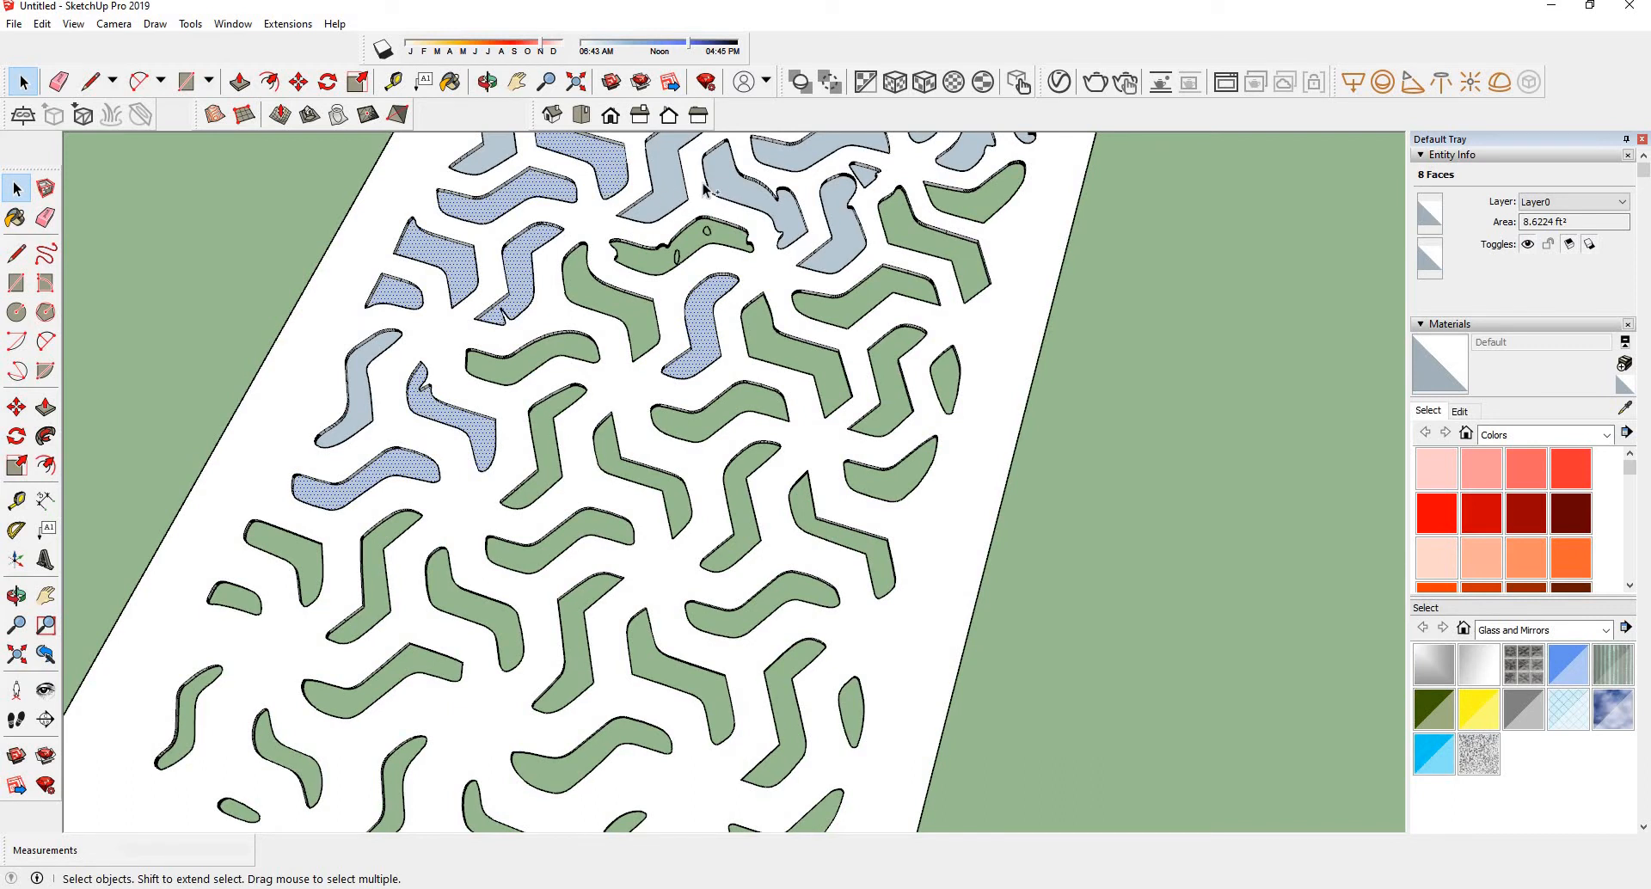
pyautogui.keyDown('ctrl'); pyautogui.click(741, 172); pyautogui.keyUp('ctrl')
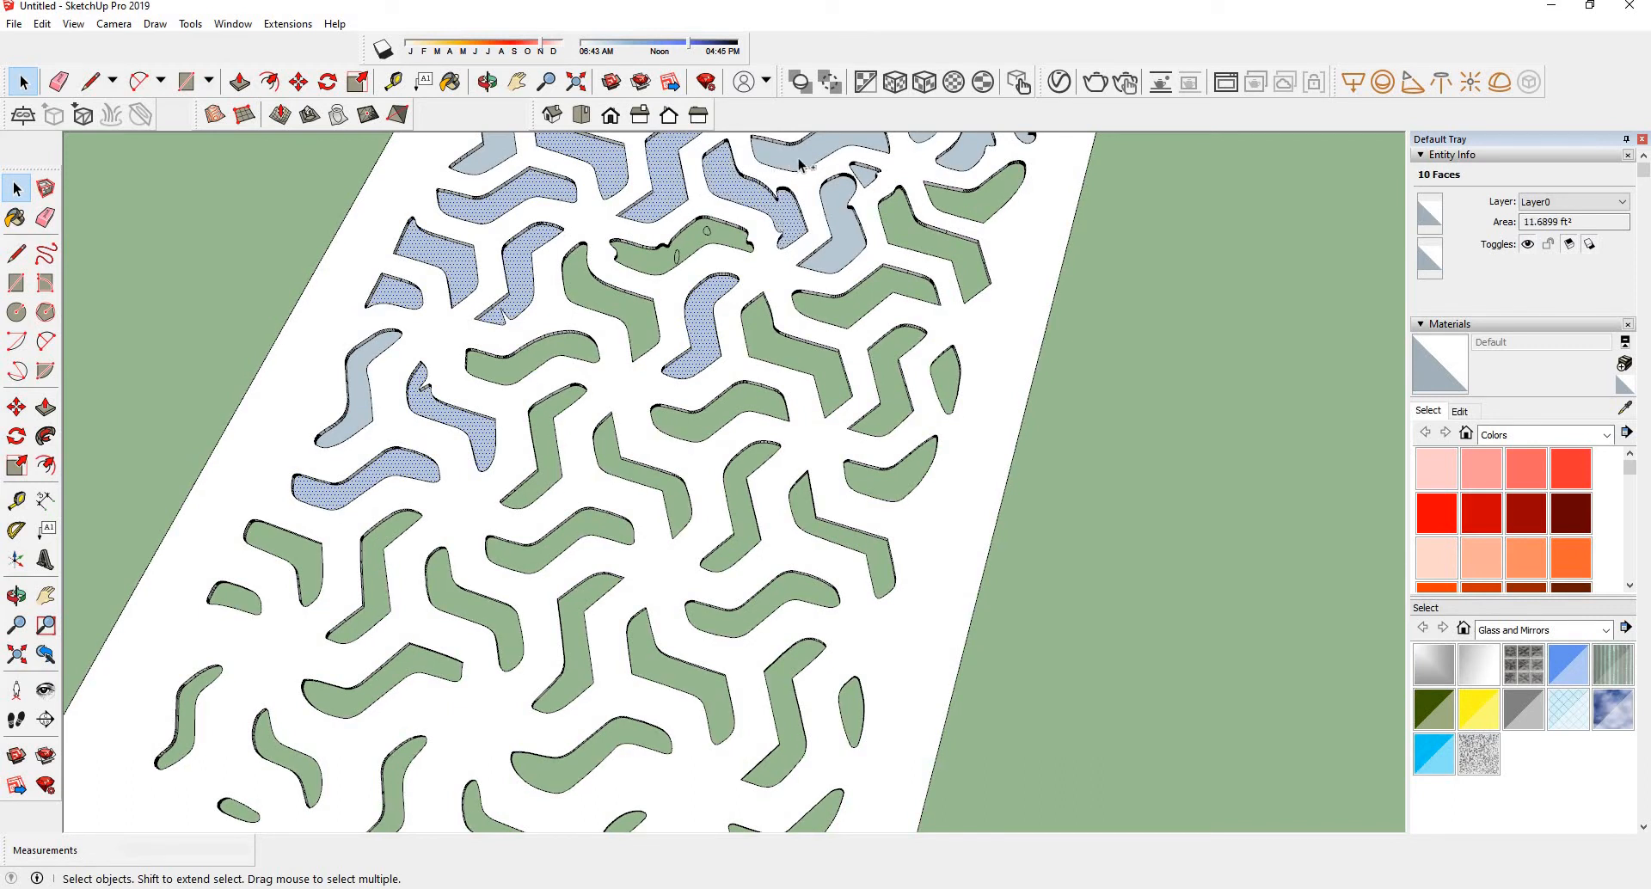
pyautogui.keyDown('ctrl'); pyautogui.click(799, 161); pyautogui.keyUp('ctrl')
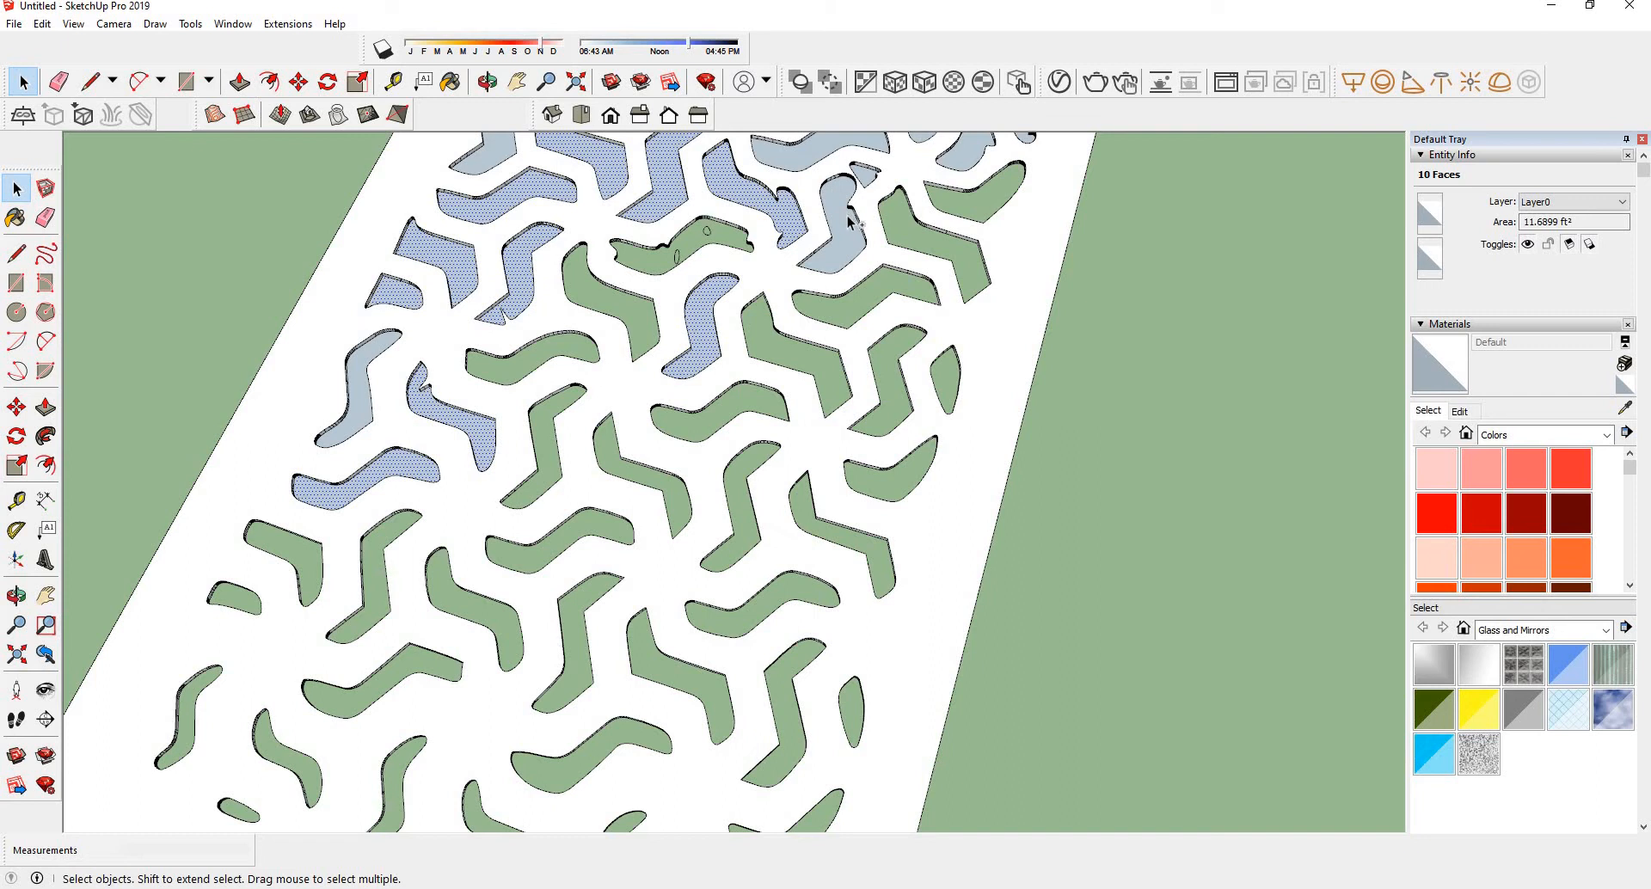
pyautogui.keyDown('ctrl'); pyautogui.click(361, 410); pyautogui.keyUp('ctrl')
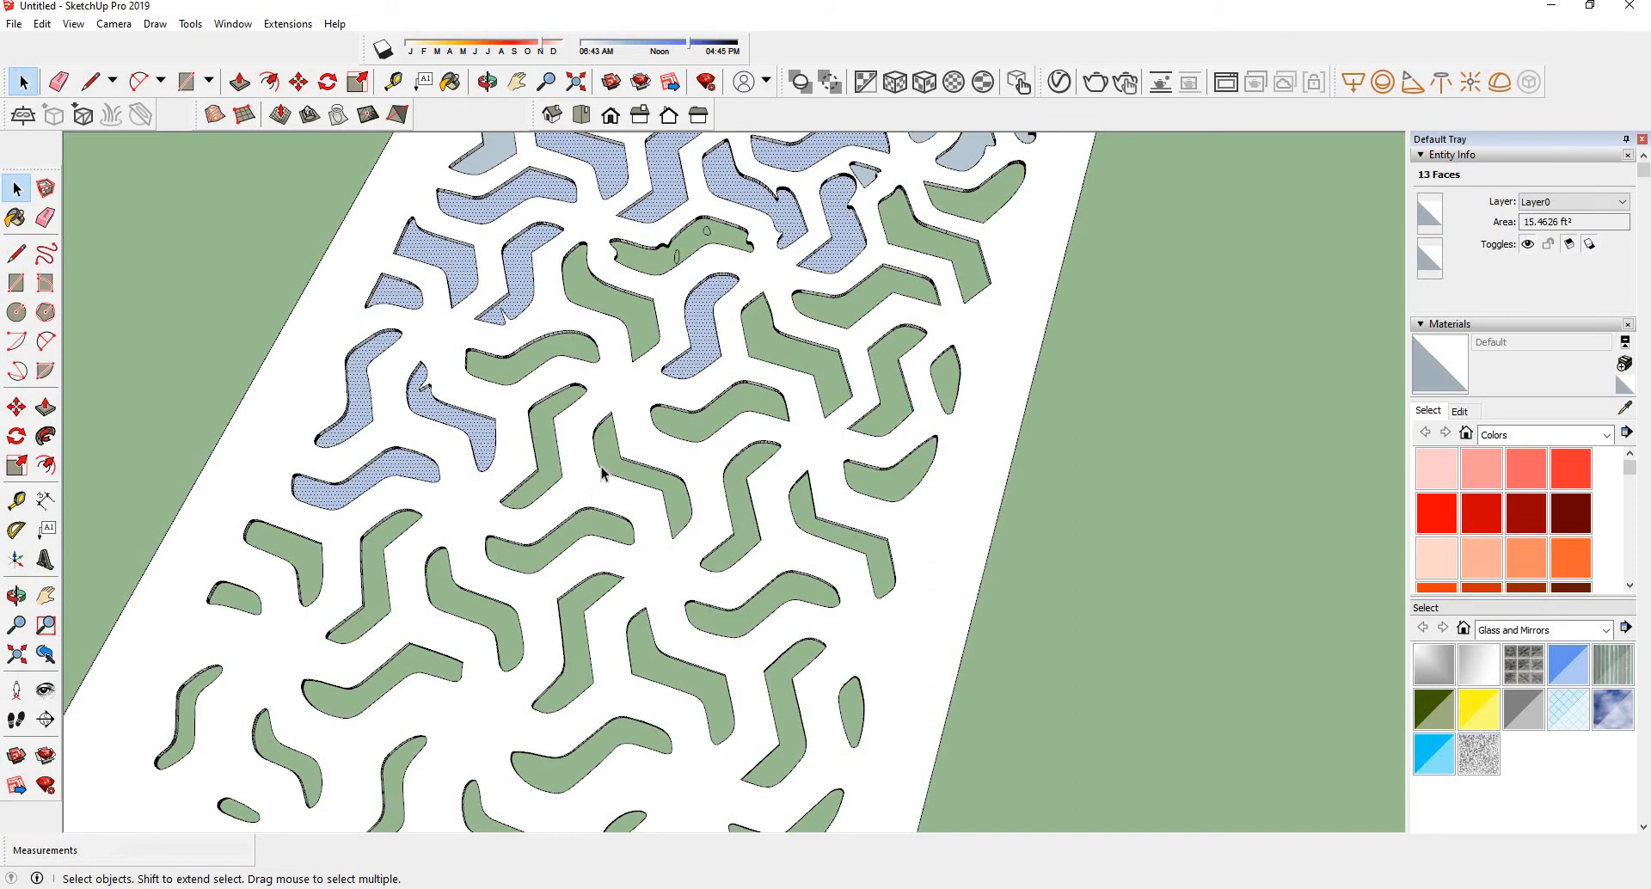
pyautogui.press('Delete')
# - Select the bottom faces of the remaining closed cutouts along the origin-side long edge, up to the panel's far corner
pyautogui.moveTo(764, 377); pyautogui.dragTo(891, 155, button='middle')
pyautogui.keyDown('shift'); pyautogui.moveTo(813, 357); pyautogui.dragTo(778, 594, button='middle'); pyautogui.keyUp('shift')
pyautogui.press('space')
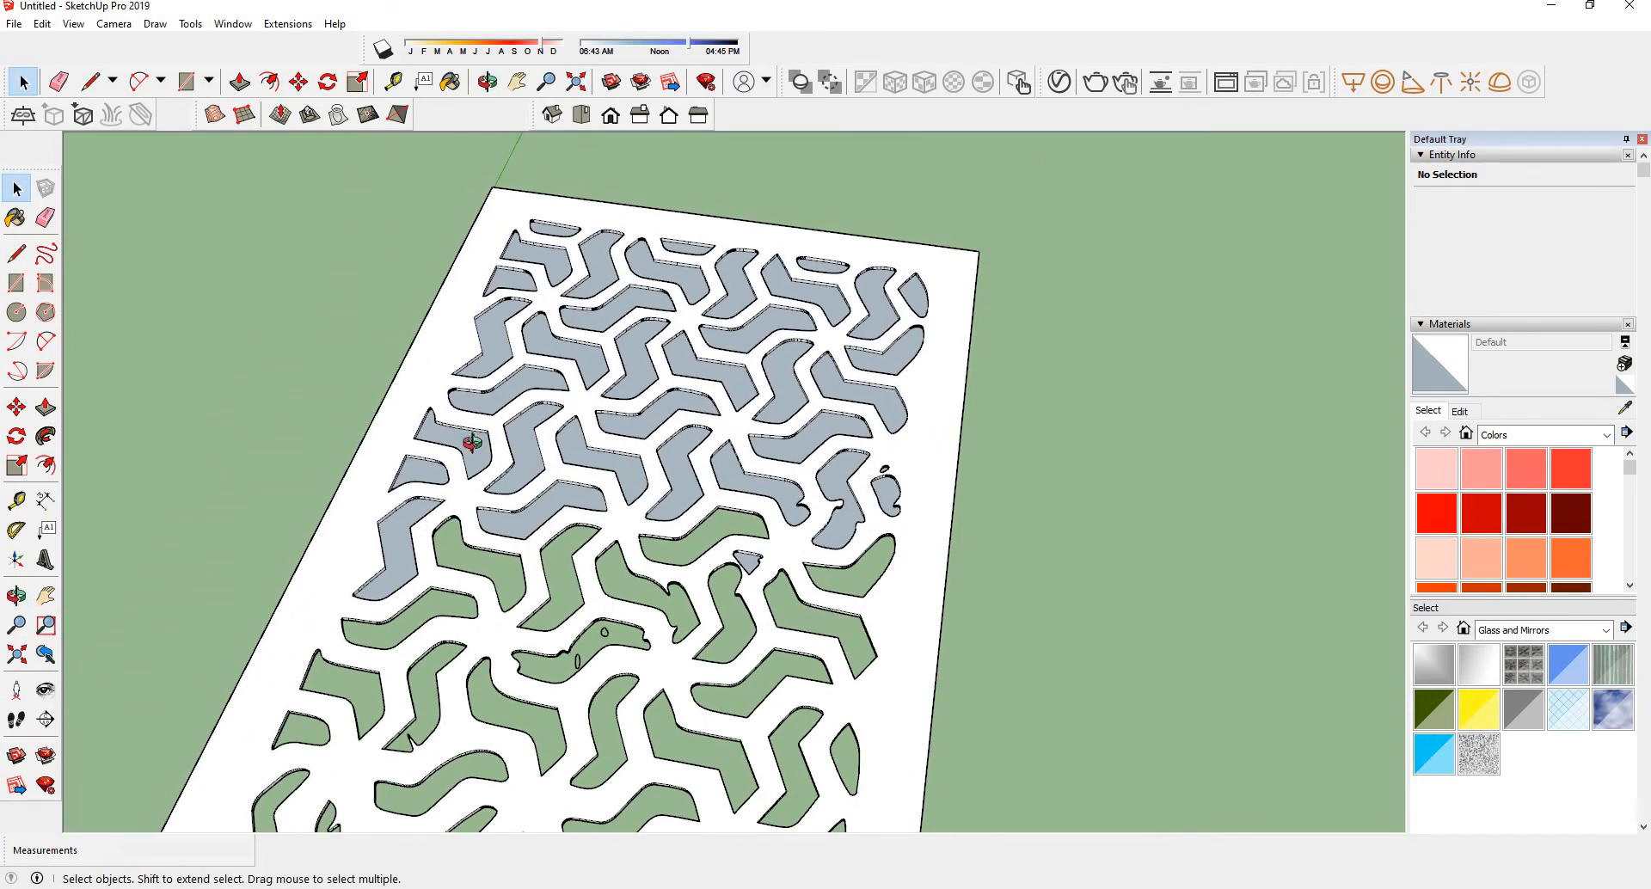
pyautogui.moveTo(473, 442); pyautogui.dragTo(410, 528, button='middle')
pyautogui.click(394, 539)
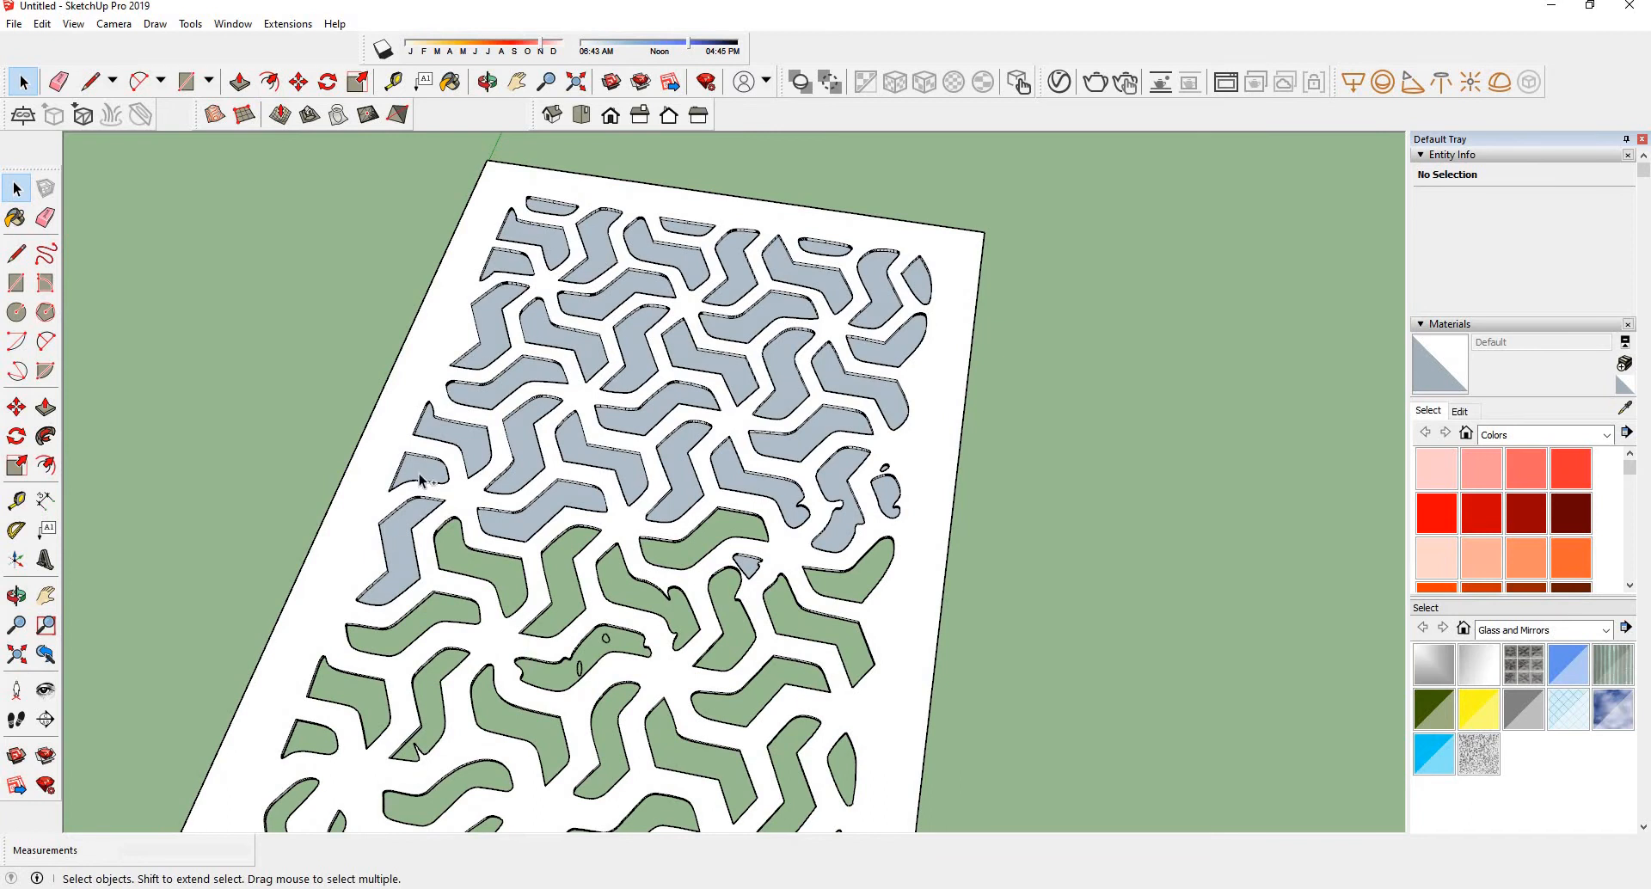
pyautogui.keyDown('shift'); pyautogui.click(458, 447); pyautogui.keyUp('shift')
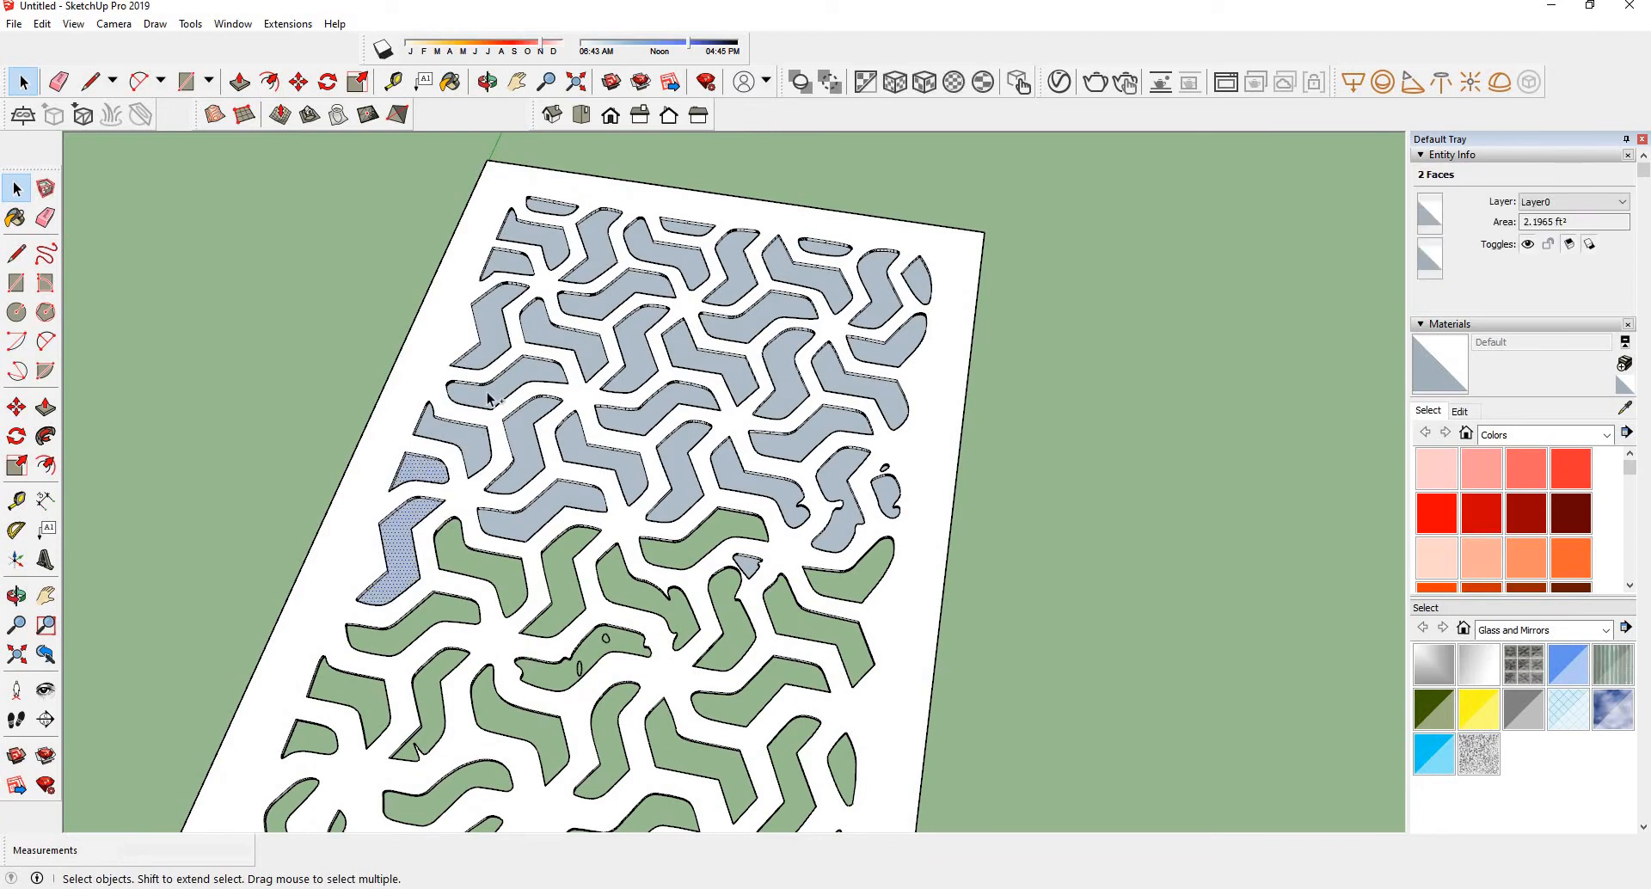
pyautogui.keyDown('shift'); pyautogui.click(499, 345); pyautogui.keyUp('shift')
pyautogui.keyDown('shift'); pyautogui.click(573, 315); pyautogui.keyUp('shift')
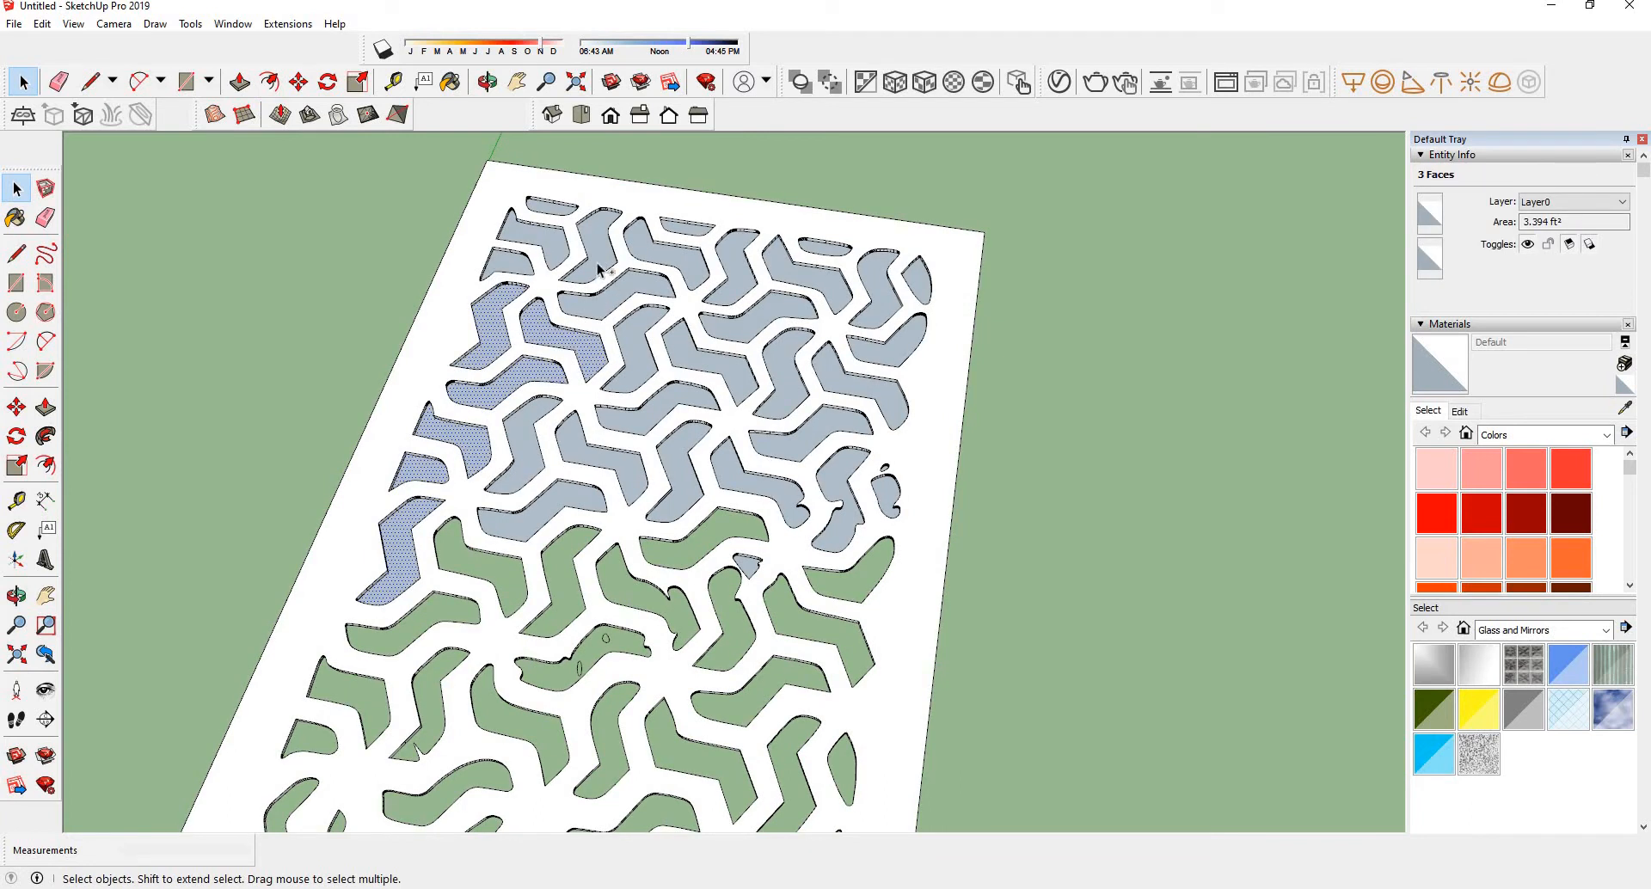
pyautogui.keyDown('shift'); pyautogui.click(567, 254); pyautogui.keyUp('shift')
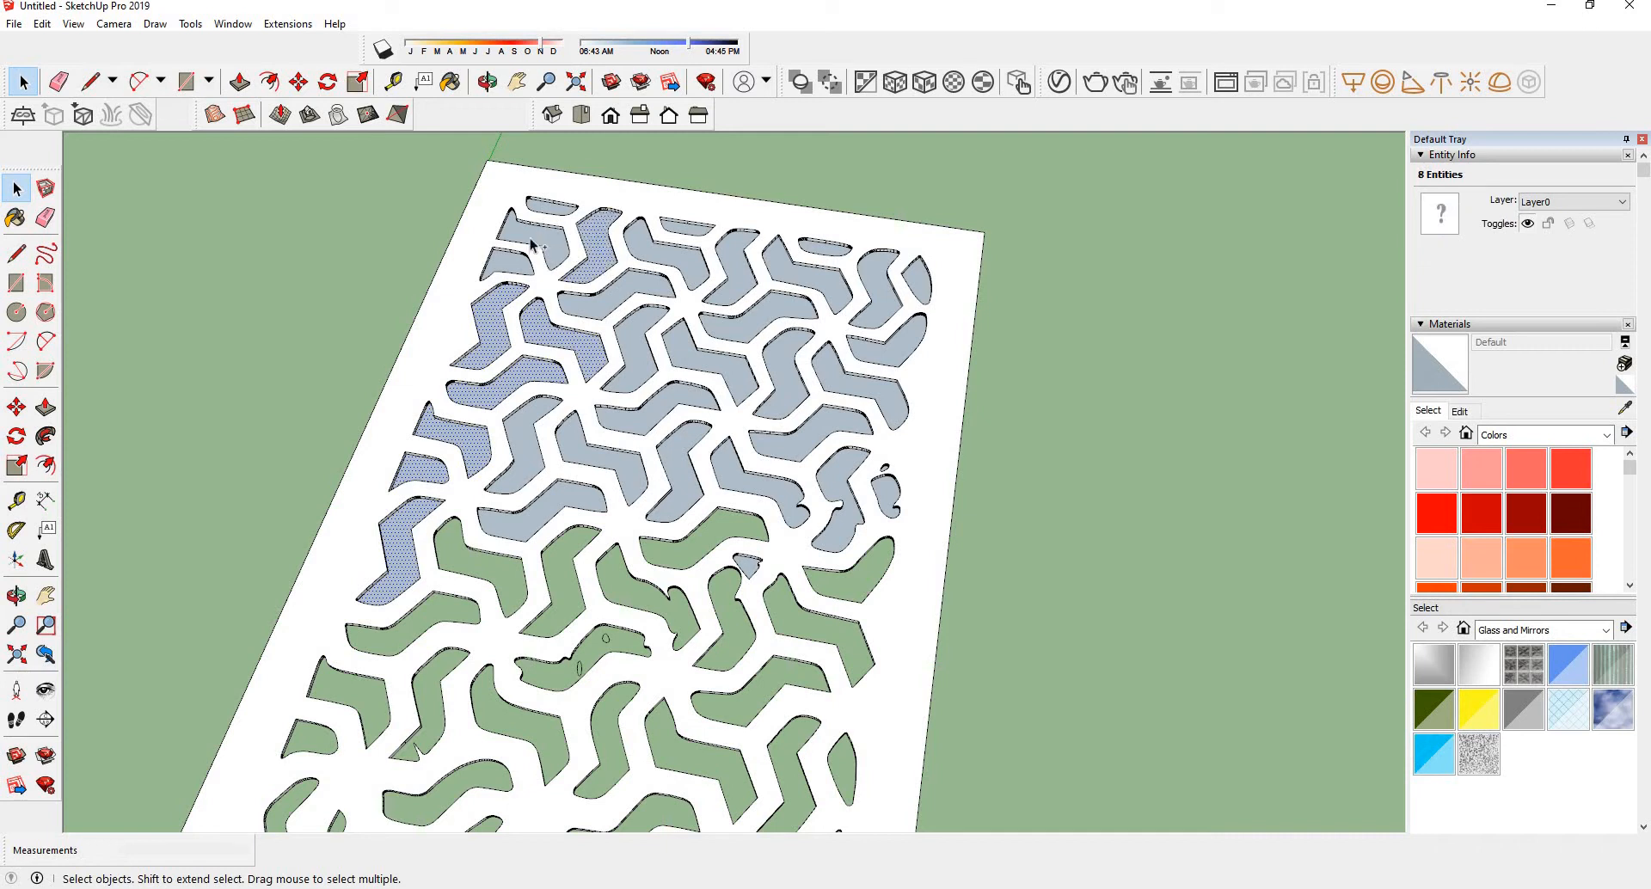
pyautogui.keyDown('shift'); pyautogui.click(521, 258); pyautogui.keyUp('shift')
pyautogui.keyDown('shift'); pyautogui.click(523, 280); pyautogui.keyUp('shift')
pyautogui.keyDown('shift'); pyautogui.click(615, 325); pyautogui.keyUp('shift')
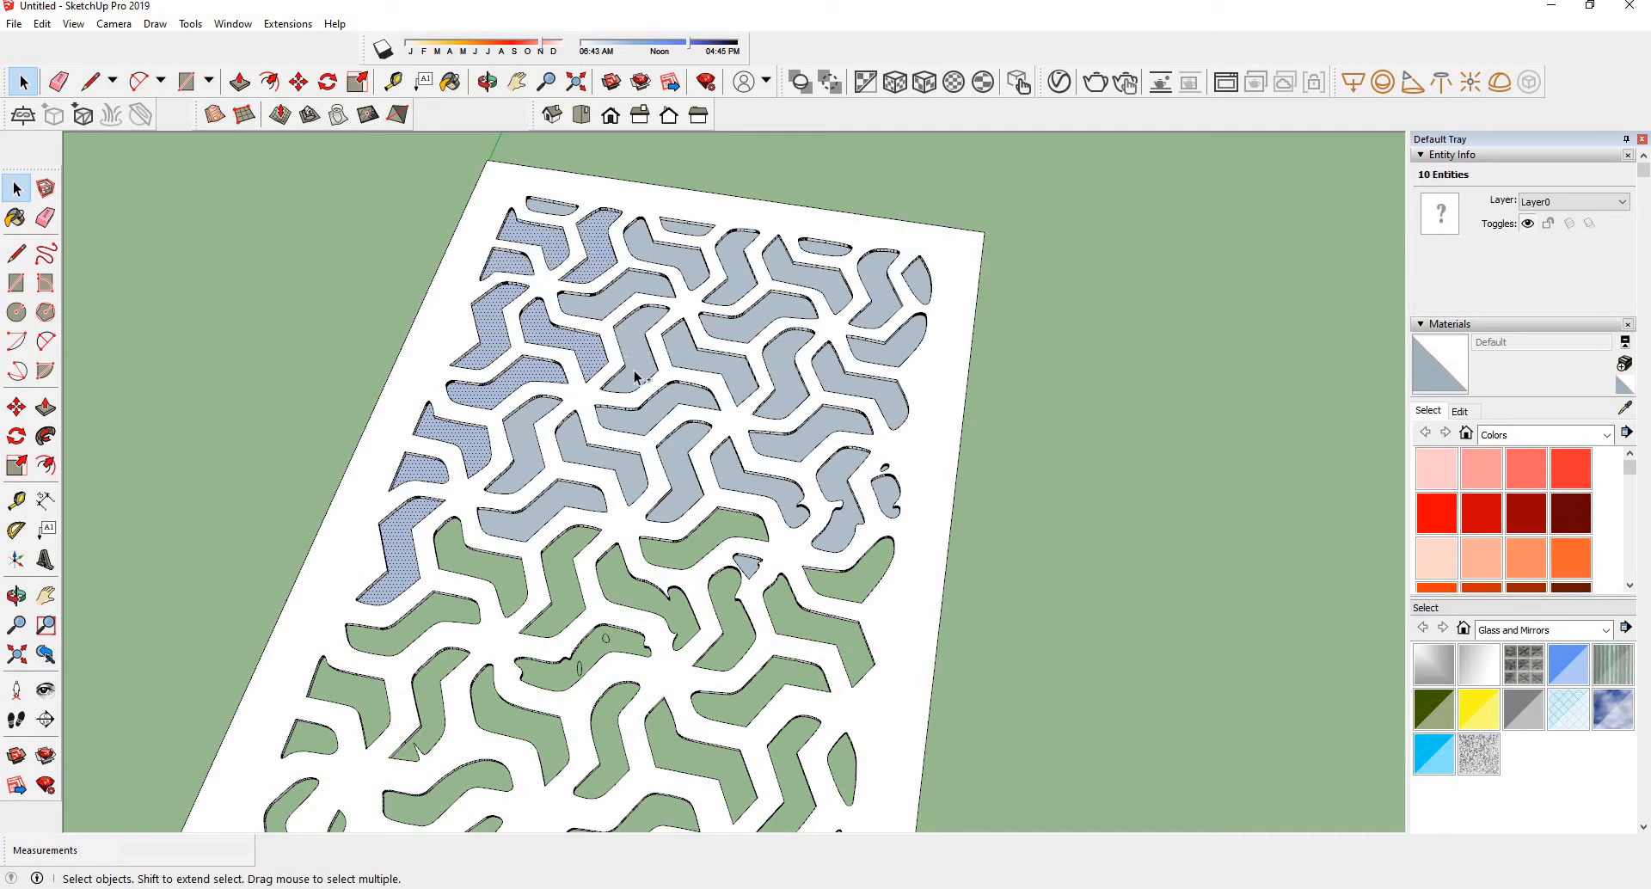
# - Add the bottom faces of the closed cutouts in the middle of the panel's far half to the selection
pyautogui.keyDown('shift'); pyautogui.click(642, 379); pyautogui.keyUp('shift')
pyautogui.moveTo(641, 416)
pyautogui.mouseDown(button='middle')
pyautogui.moveTo(648, 369)
pyautogui.moveTo(663, 430)
pyautogui.moveTo(633, 424)
pyautogui.mouseUp(button='middle')
pyautogui.keyDown('shift'); pyautogui.click(617, 452); pyautogui.keyUp('shift')
pyautogui.keyDown('shift'); pyautogui.click(569, 513); pyautogui.keyUp('shift')
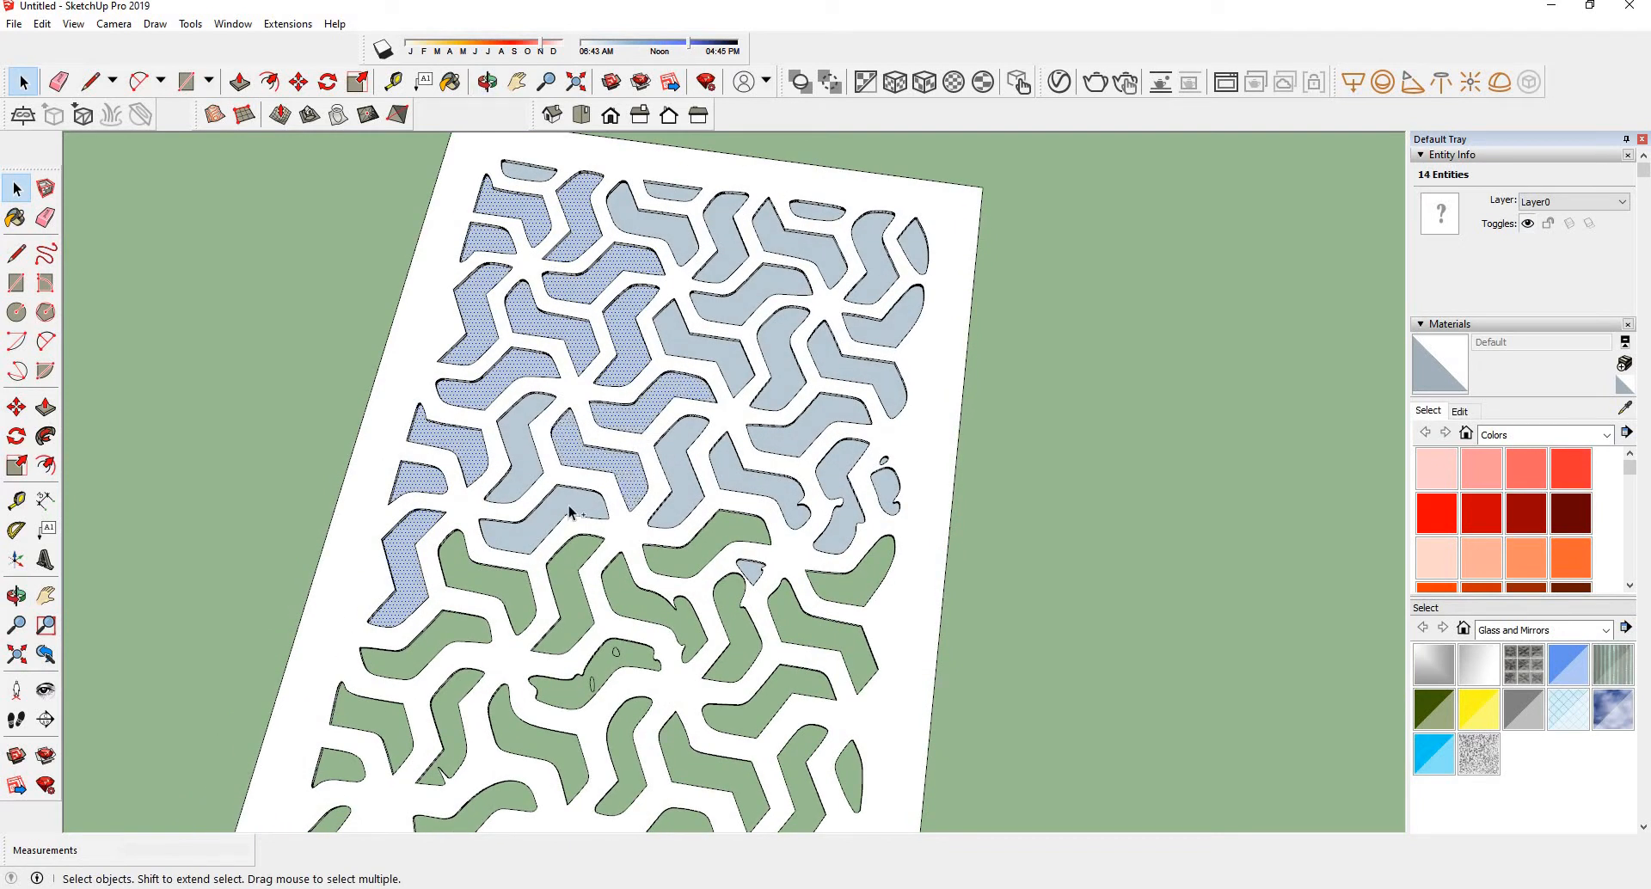
pyautogui.keyDown('shift'); pyautogui.click(678, 476); pyautogui.keyUp('shift')
pyautogui.keyDown('shift'); pyautogui.click(729, 469); pyautogui.keyUp('shift')
pyautogui.keyDown('shift'); pyautogui.click(779, 413); pyautogui.keyUp('shift')
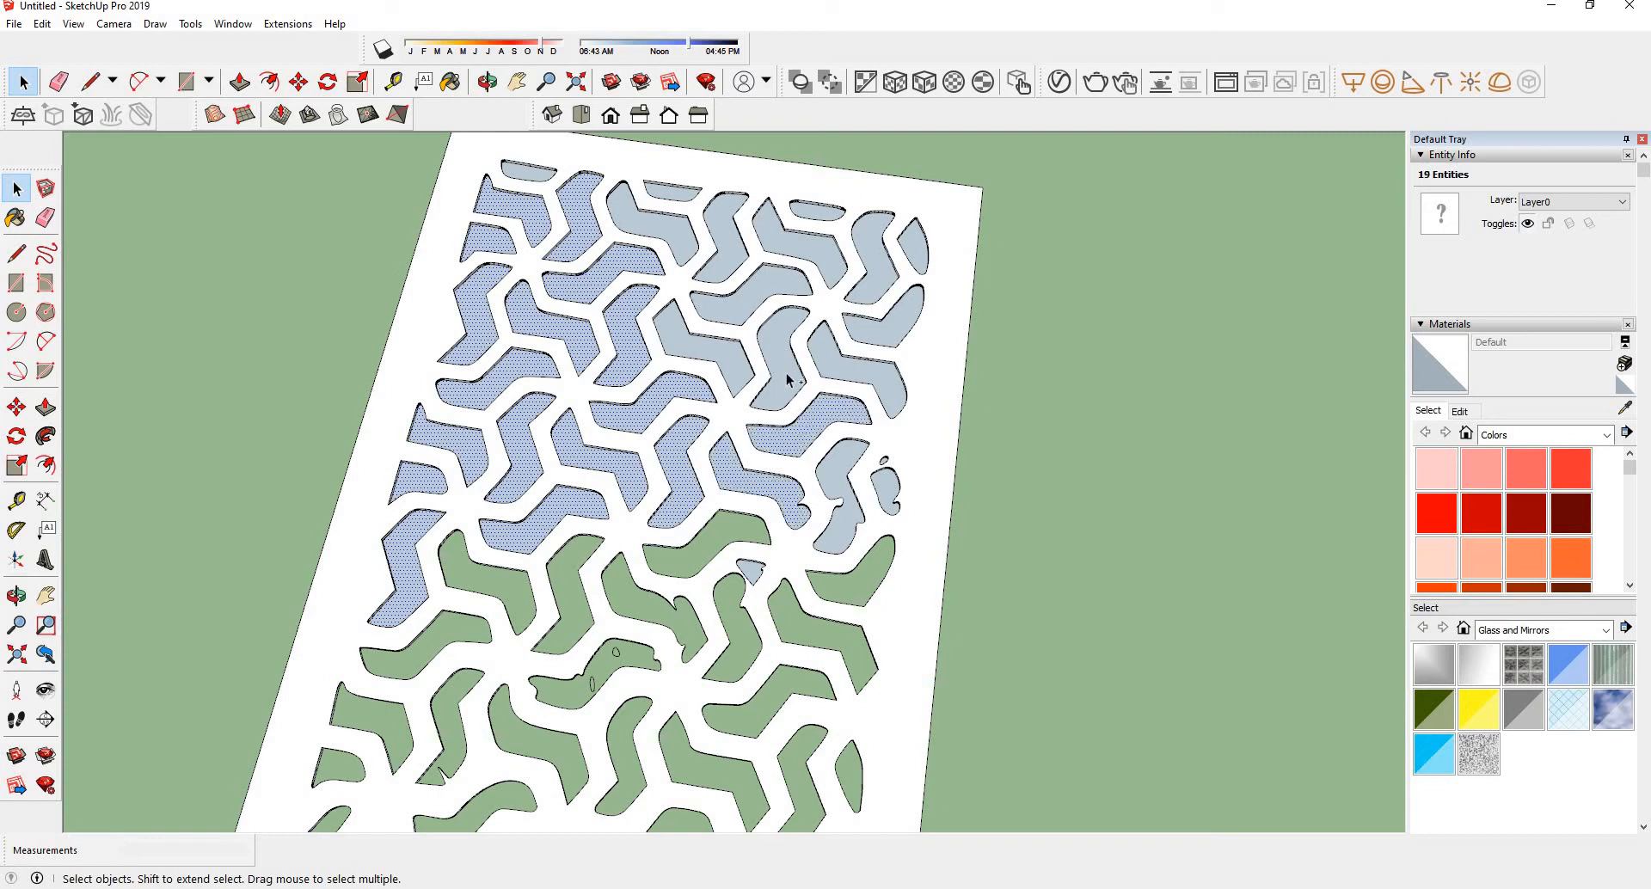
pyautogui.keyDown('shift'); pyautogui.click(735, 370); pyautogui.keyUp('shift')
pyautogui.keyDown('shift'); pyautogui.click(730, 307); pyautogui.keyUp('shift')
pyautogui.keyDown('shift'); pyautogui.click(741, 262); pyautogui.keyUp('shift')
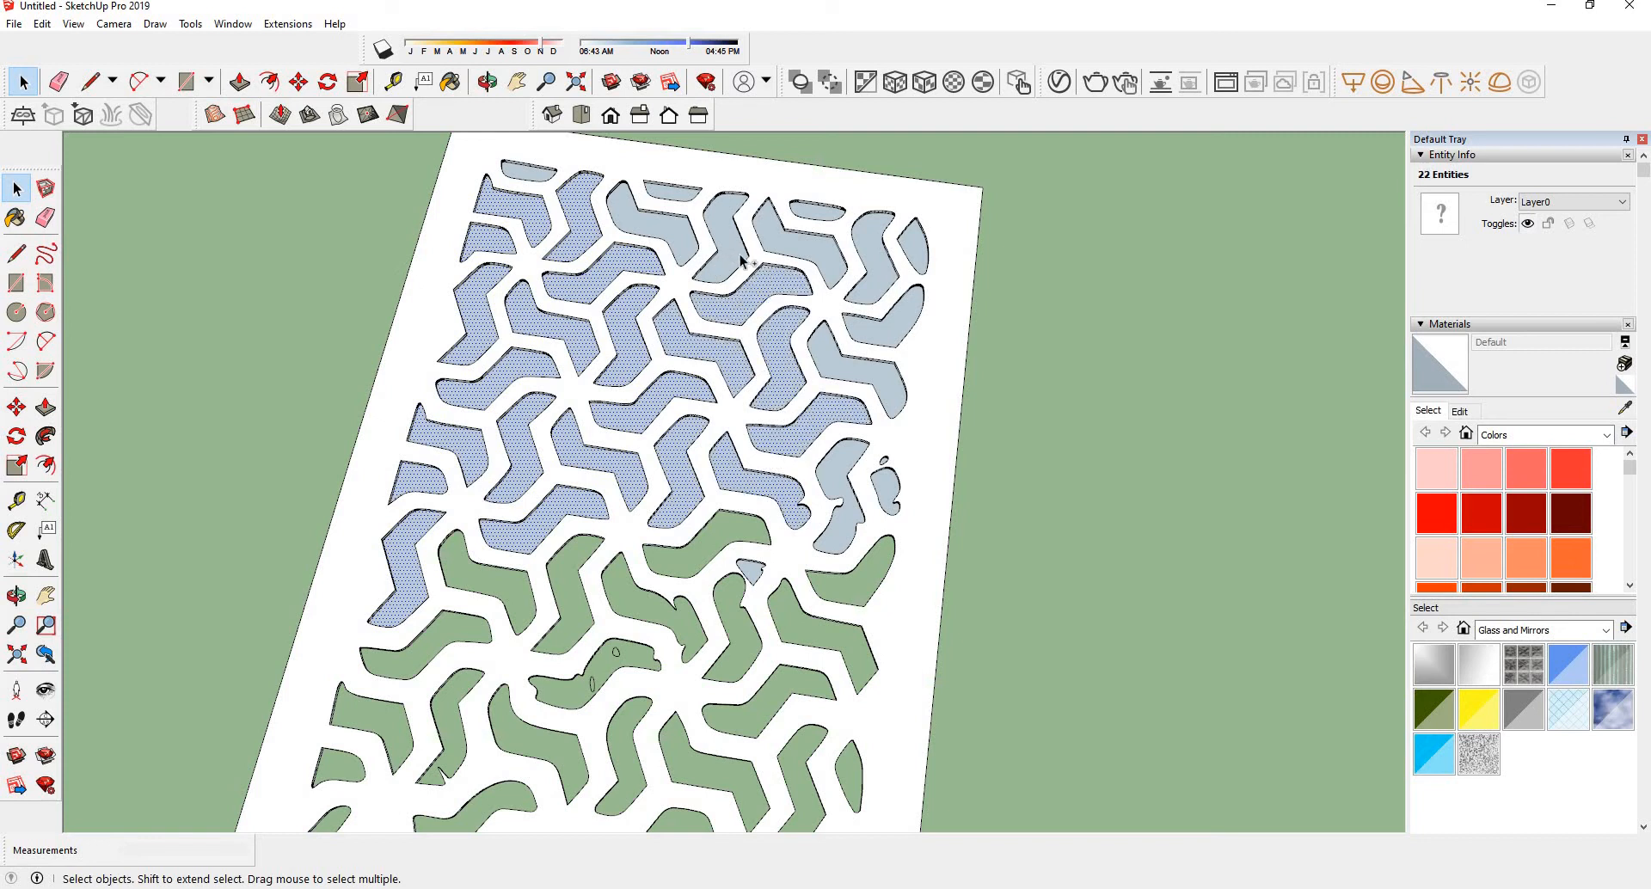
# - Add the bottom faces of the remaining closed cutouts along the panel's far end and opposite long edge to the selection and delete them together
pyautogui.keyDown('shift'); pyautogui.click(699, 248); pyautogui.keyUp('shift')
pyautogui.keyDown('shift'); pyautogui.click(680, 219); pyautogui.keyUp('shift')
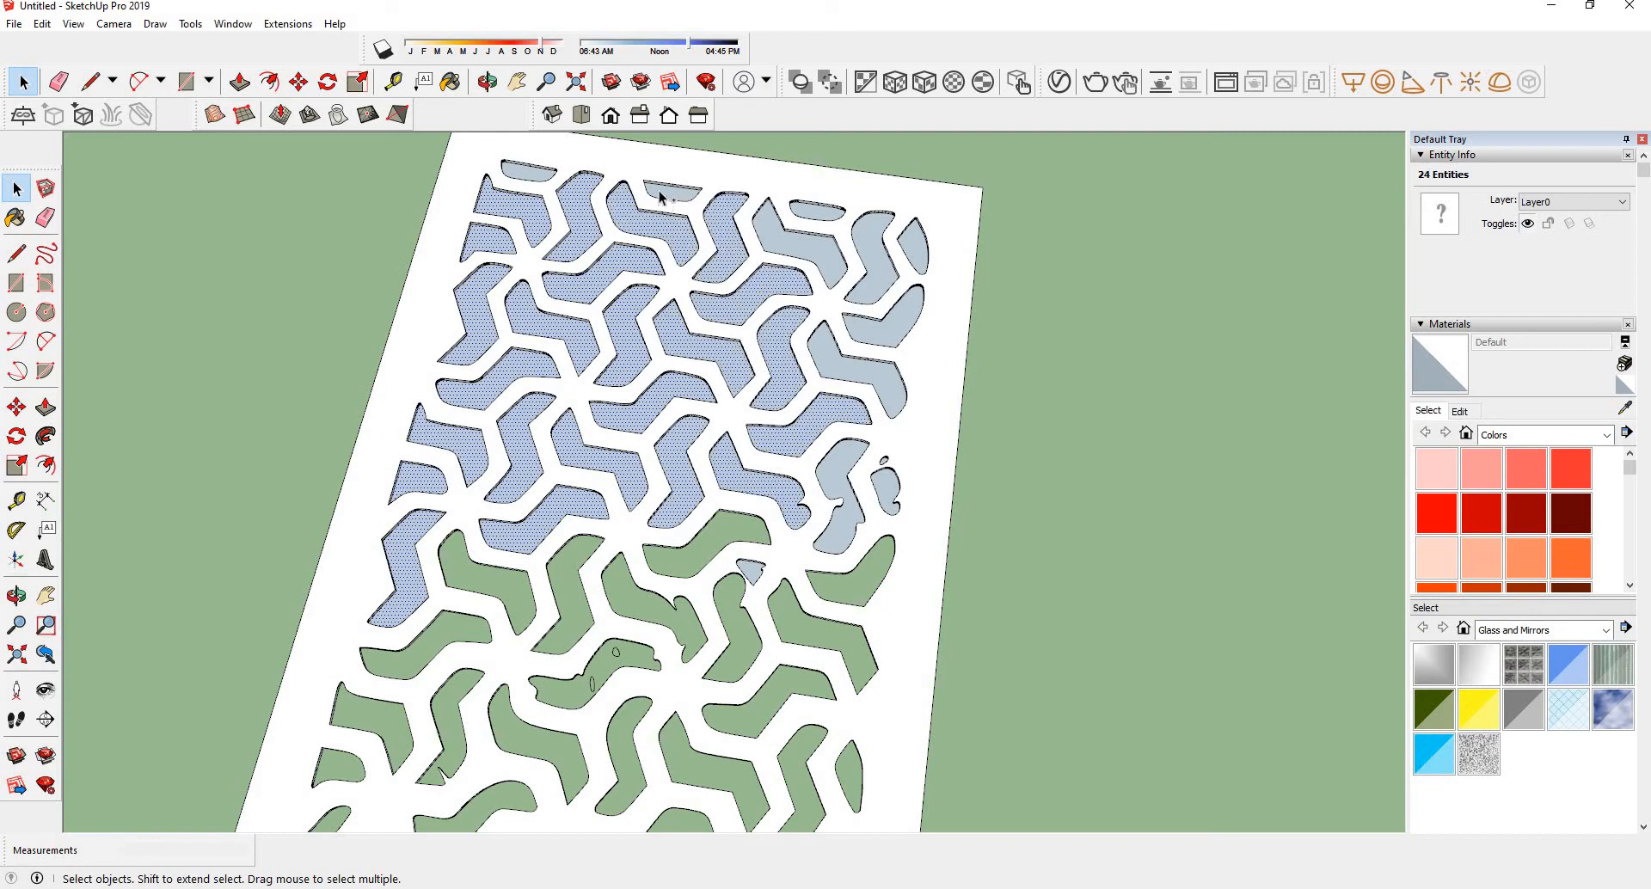
pyautogui.keyDown('shift'); pyautogui.click(669, 193); pyautogui.keyUp('shift')
pyautogui.keyDown('shift'); pyautogui.click(531, 174); pyautogui.keyUp('shift')
pyautogui.keyDown('ctrl'); pyautogui.click(874, 261); pyautogui.keyUp('ctrl')
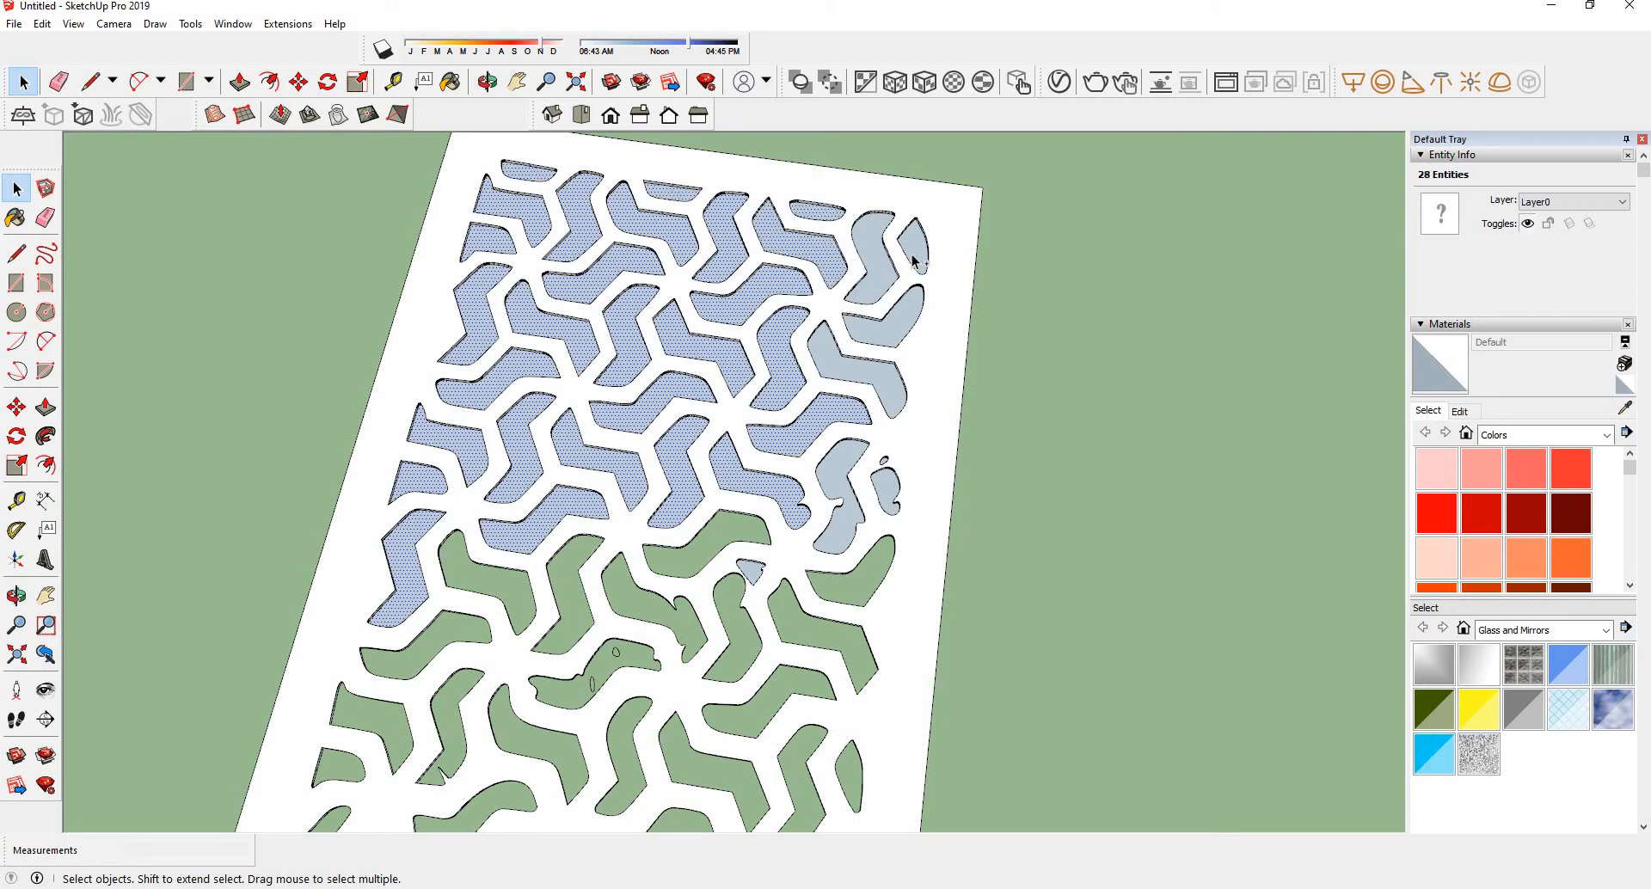
pyautogui.keyDown('ctrl'); pyautogui.click(915, 254); pyautogui.keyUp('ctrl')
pyautogui.keyDown('ctrl'); pyautogui.click(836, 369); pyautogui.keyUp('ctrl')
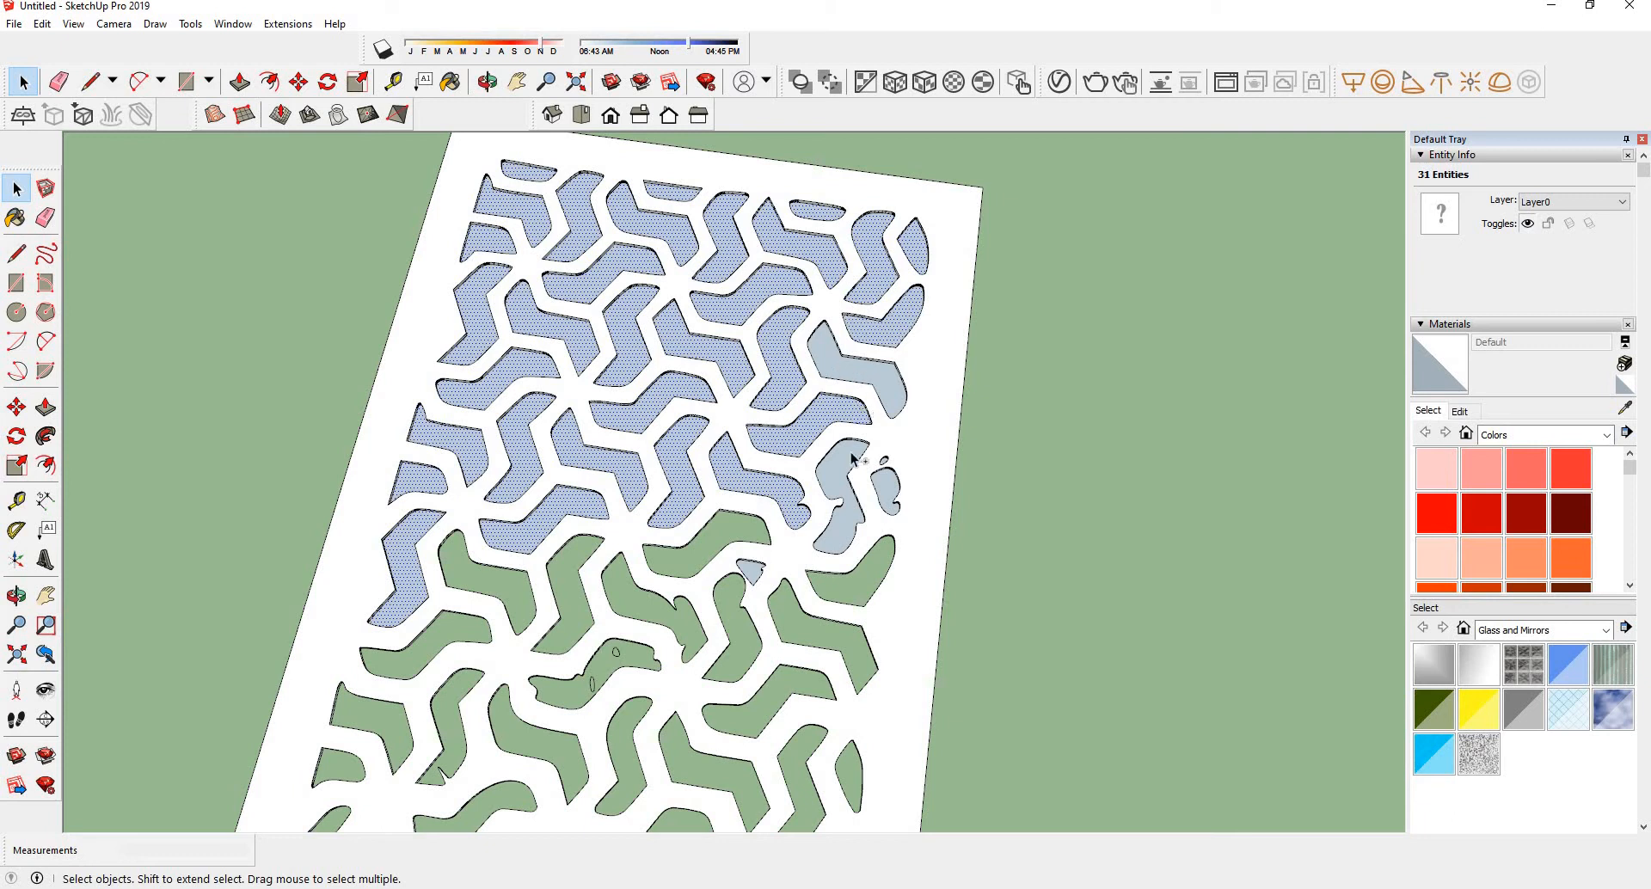
pyautogui.keyDown('ctrl'); pyautogui.click(888, 494); pyautogui.keyUp('ctrl')
pyautogui.scroll(3, 886, 464)
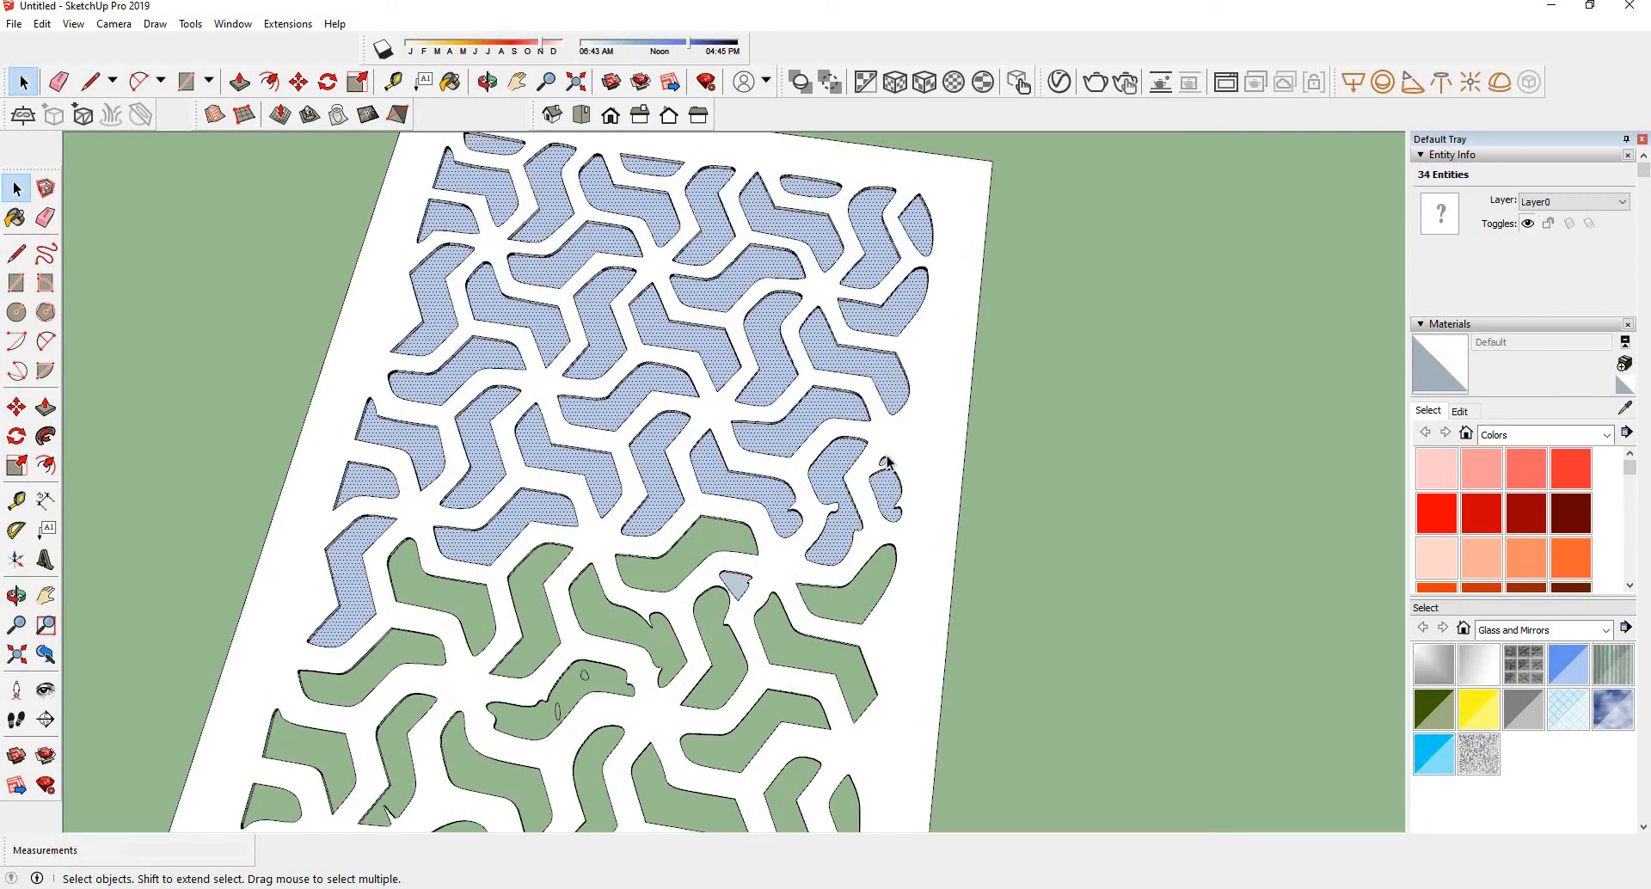
pyautogui.keyDown('ctrl'); pyautogui.click(679, 636); pyautogui.keyUp('ctrl')
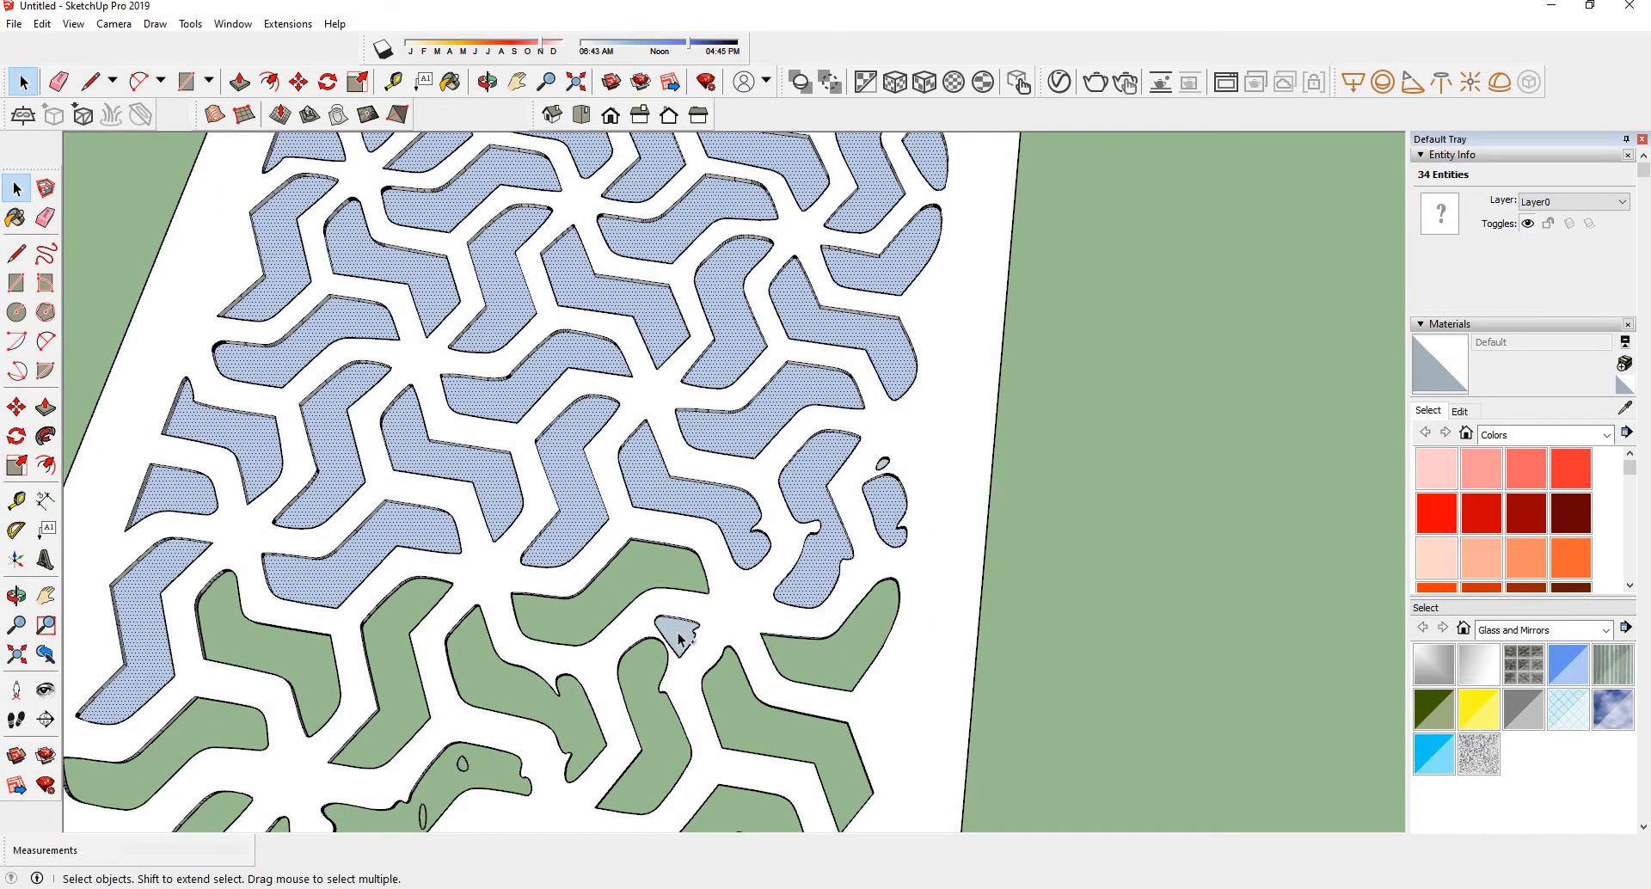
pyautogui.press('Delete')
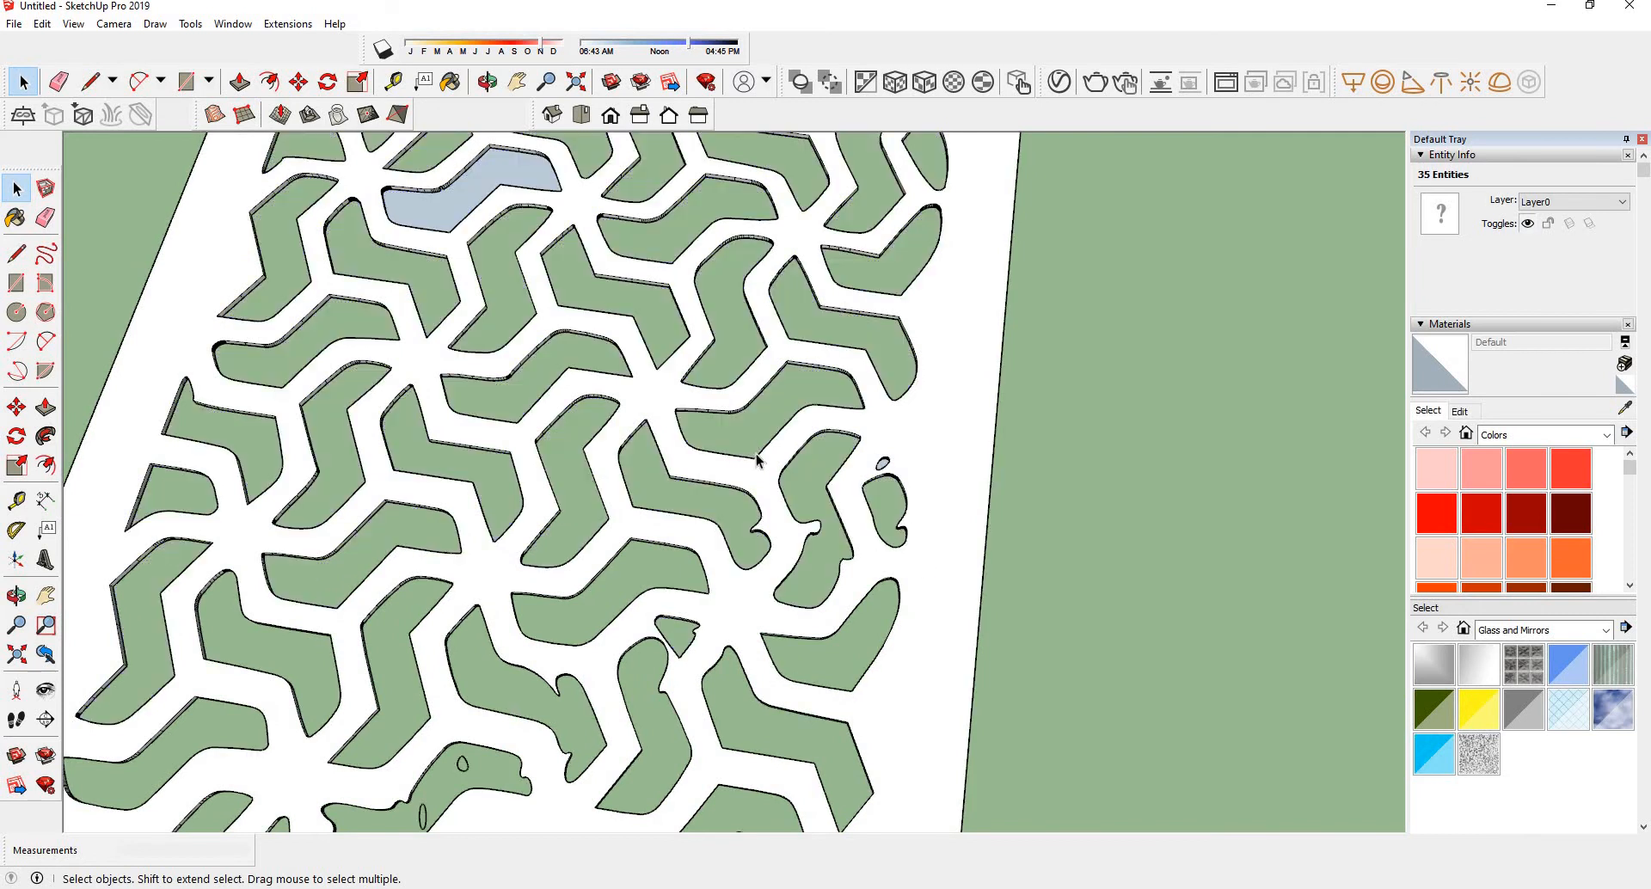
# - Delete the one bottom face left closing a cutout near the panel's far end
pyautogui.scroll(-5, 784, 375)
pyautogui.scroll(2, 574, 256)
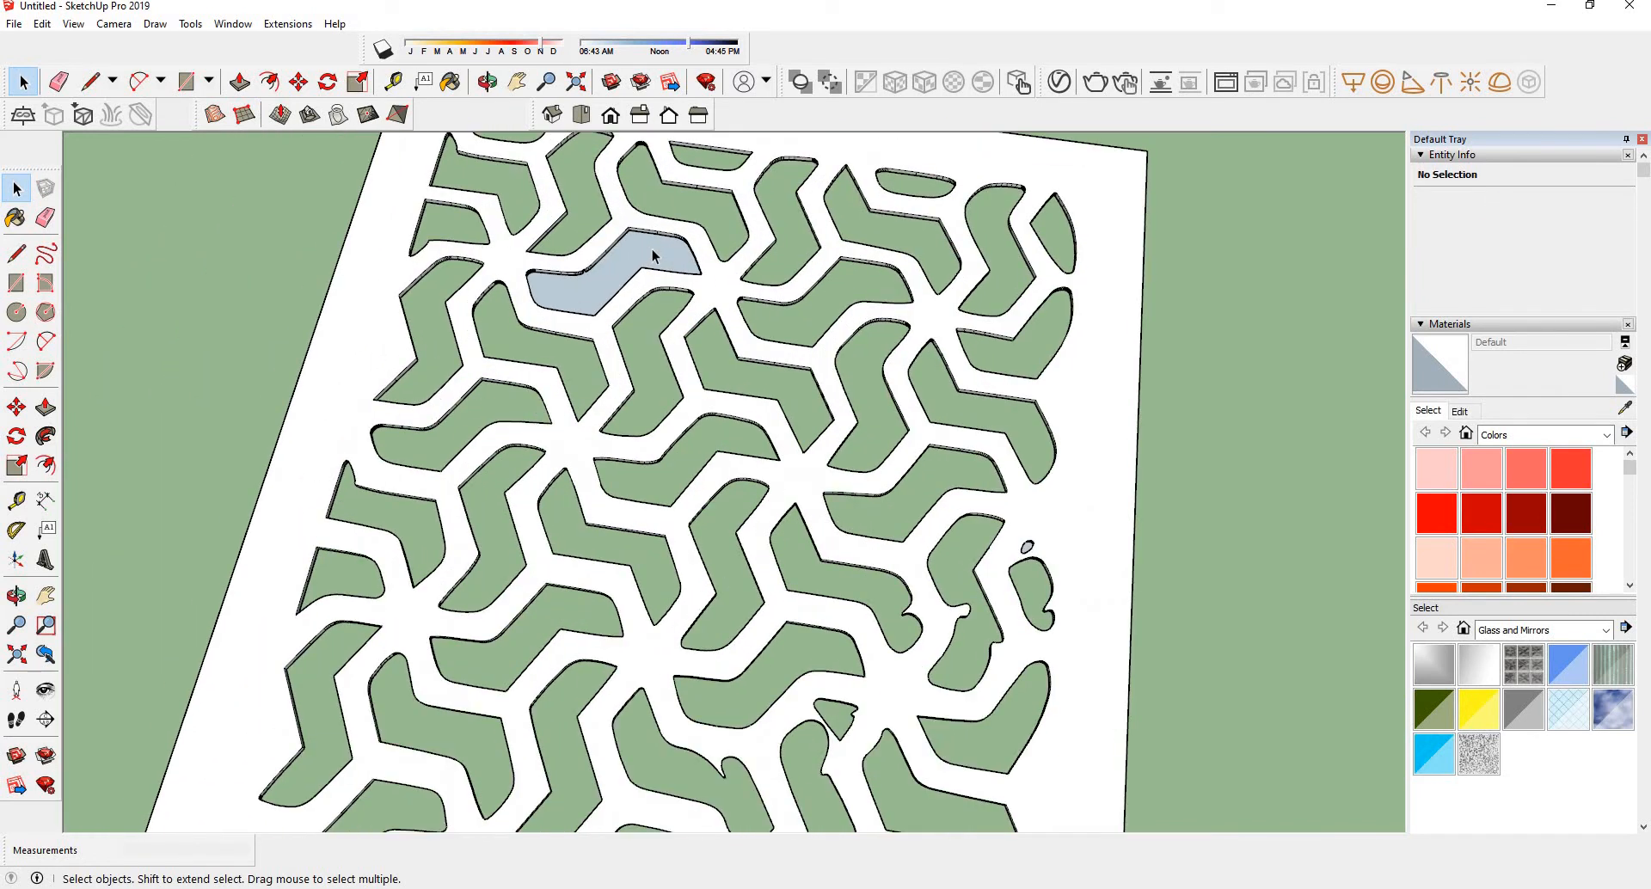
pyautogui.click(649, 256)
pyautogui.press('Delete')
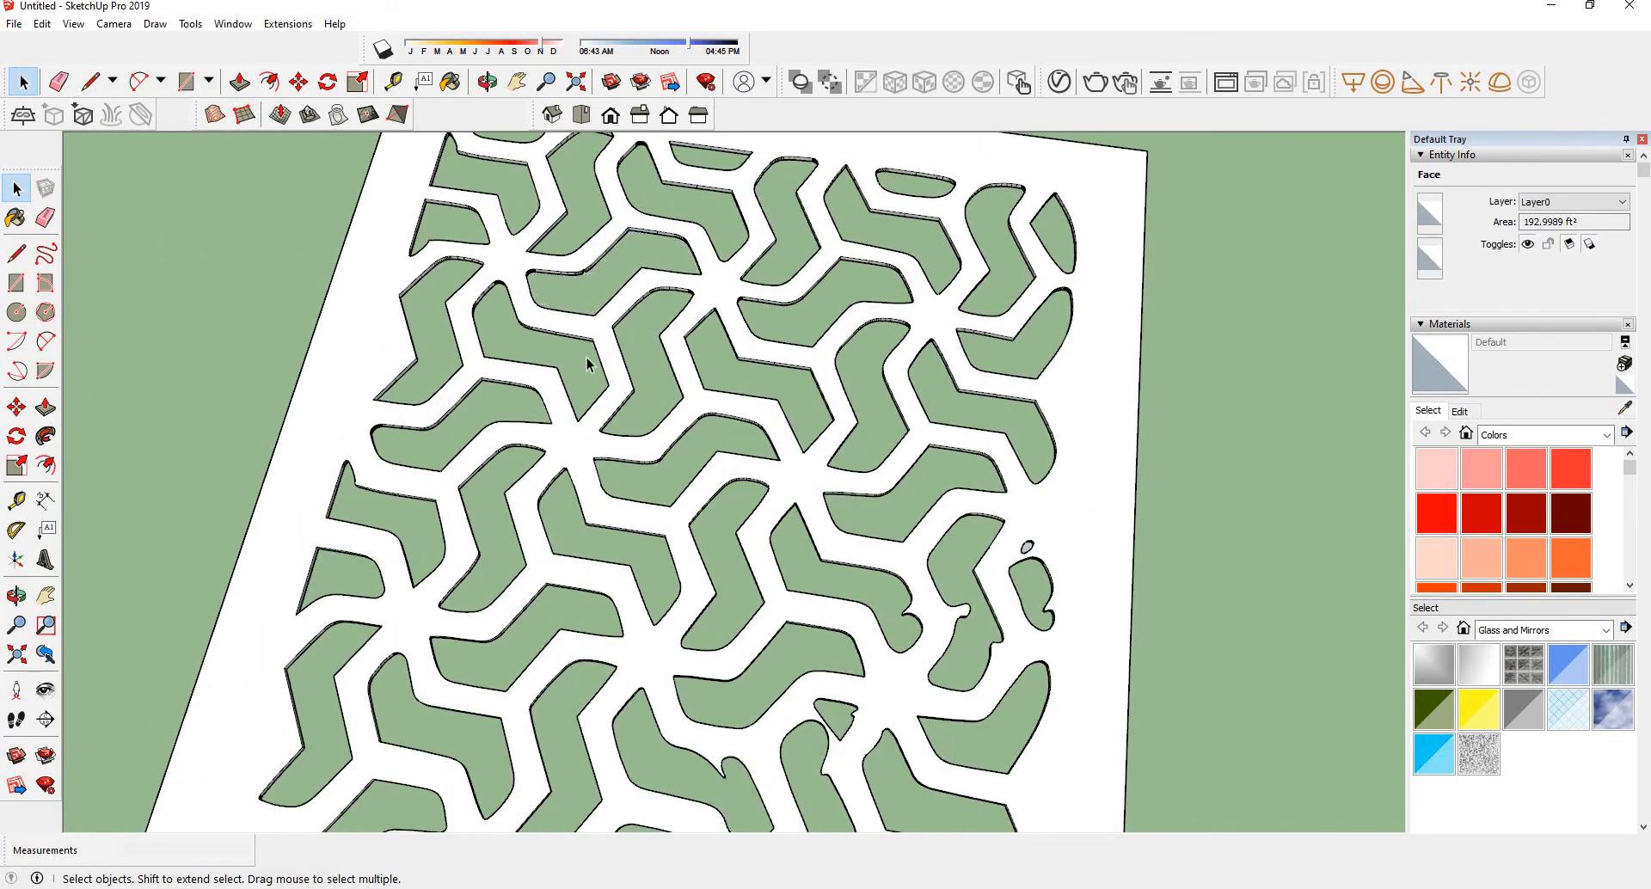
# - Select all of the panel's connected geometry and try to make it a group
pyautogui.scroll(-6, 590, 533)
pyautogui.moveTo(555, 537); pyautogui.dragTo(789, 435, button='middle')
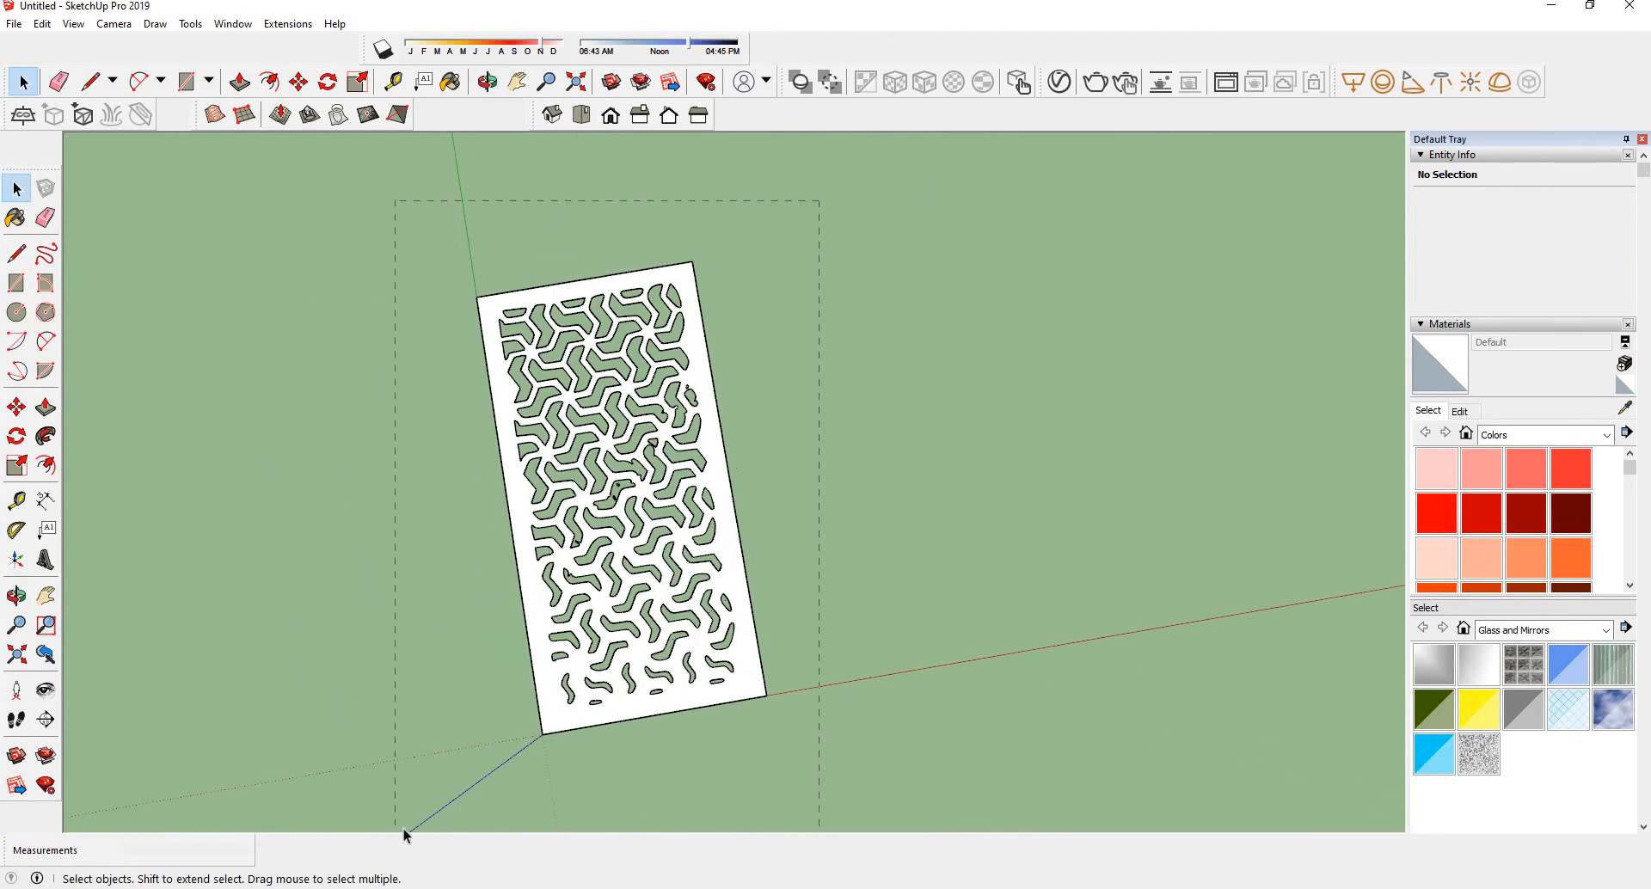
pyautogui.tripleClick(563, 559)
pyautogui.rightClick(566, 561)
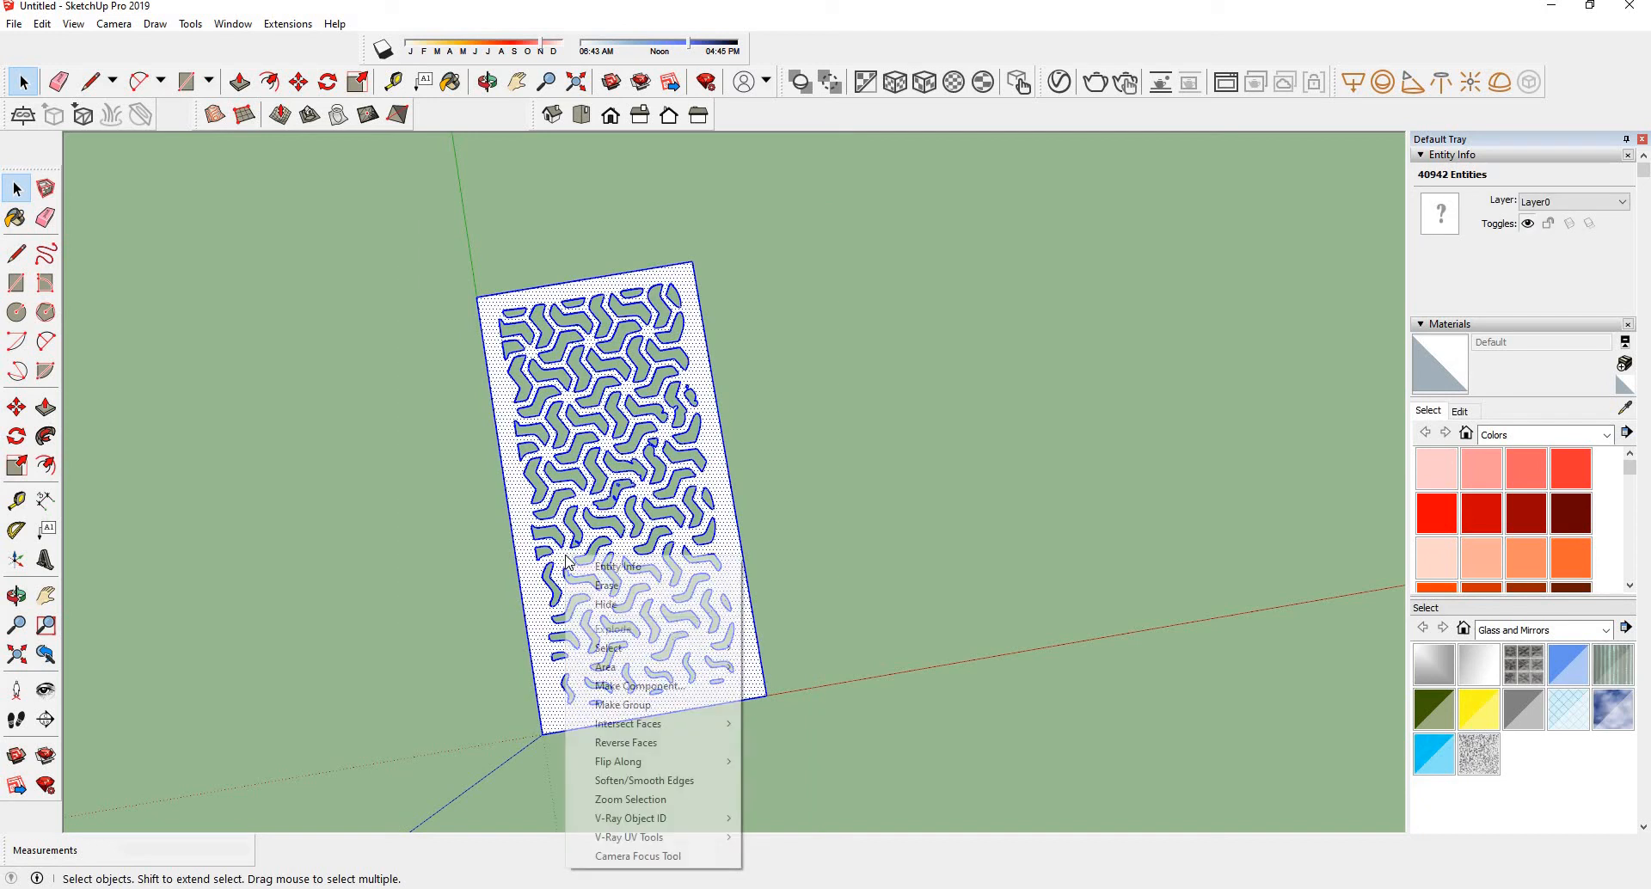
pyautogui.click(652, 710)
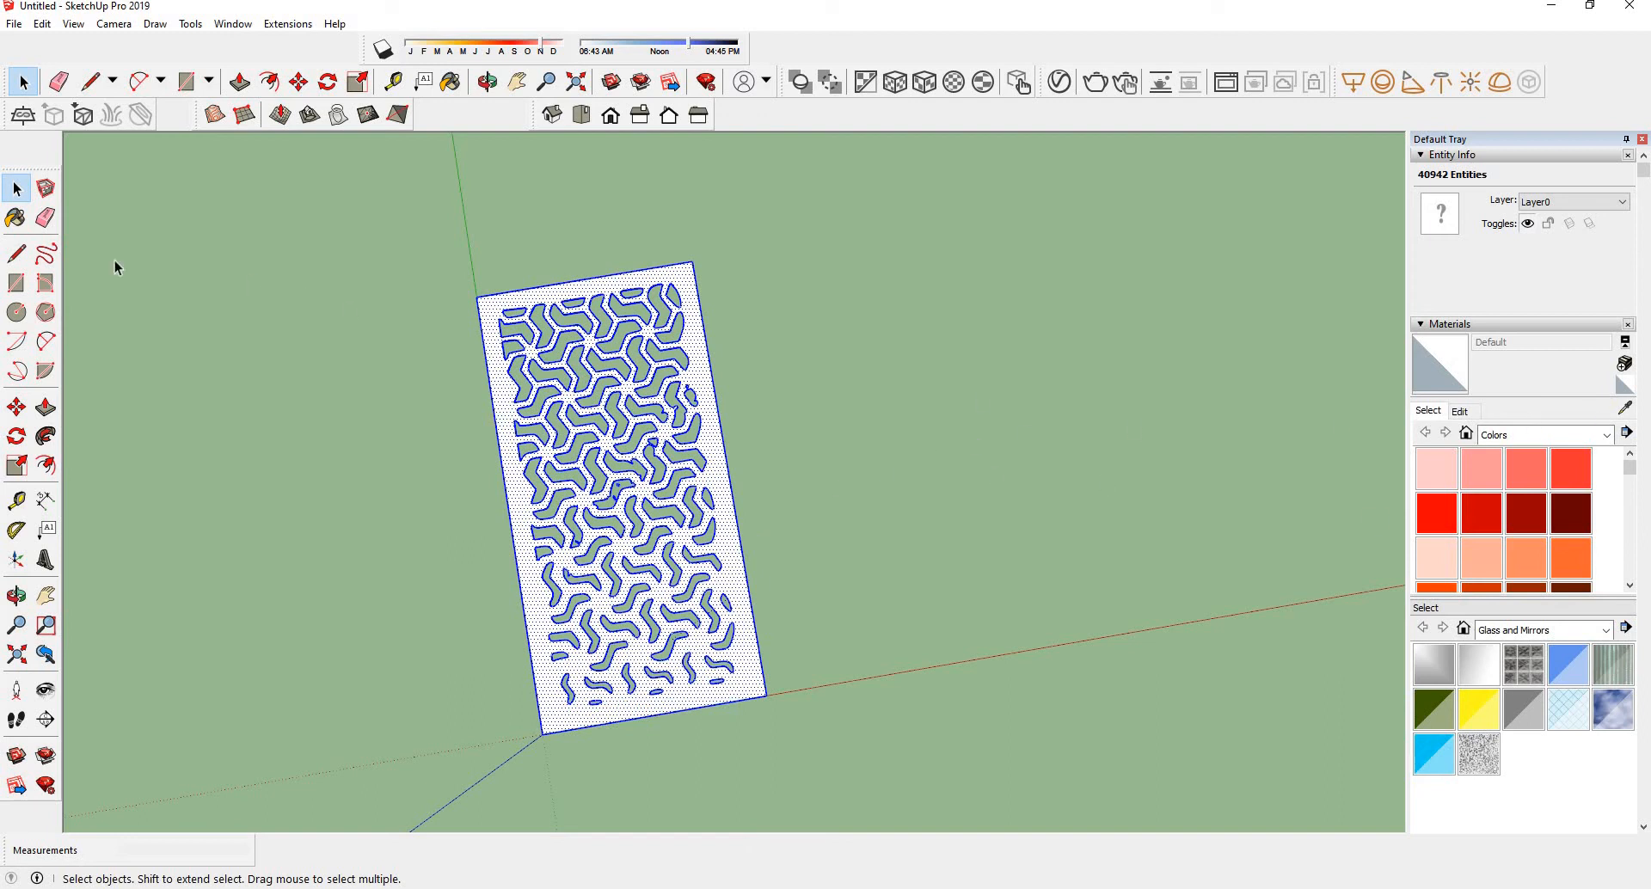
# - Paint the whole selected panel with the Wood Floor Parquet material from the Wood collection
pyautogui.click(16, 218)
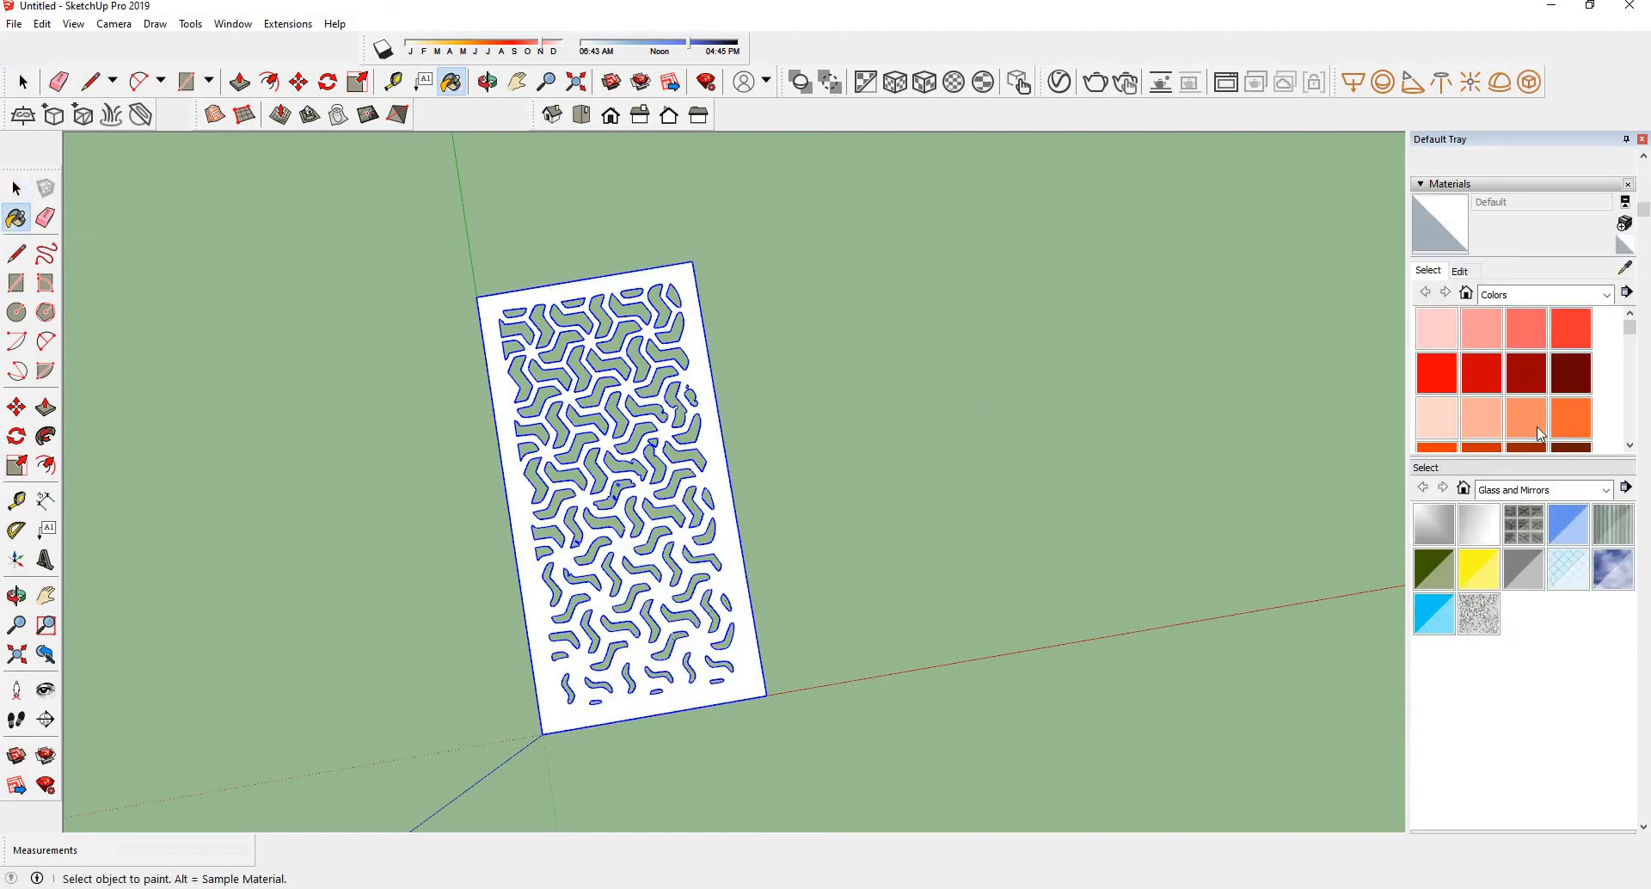
pyautogui.click(1602, 490)
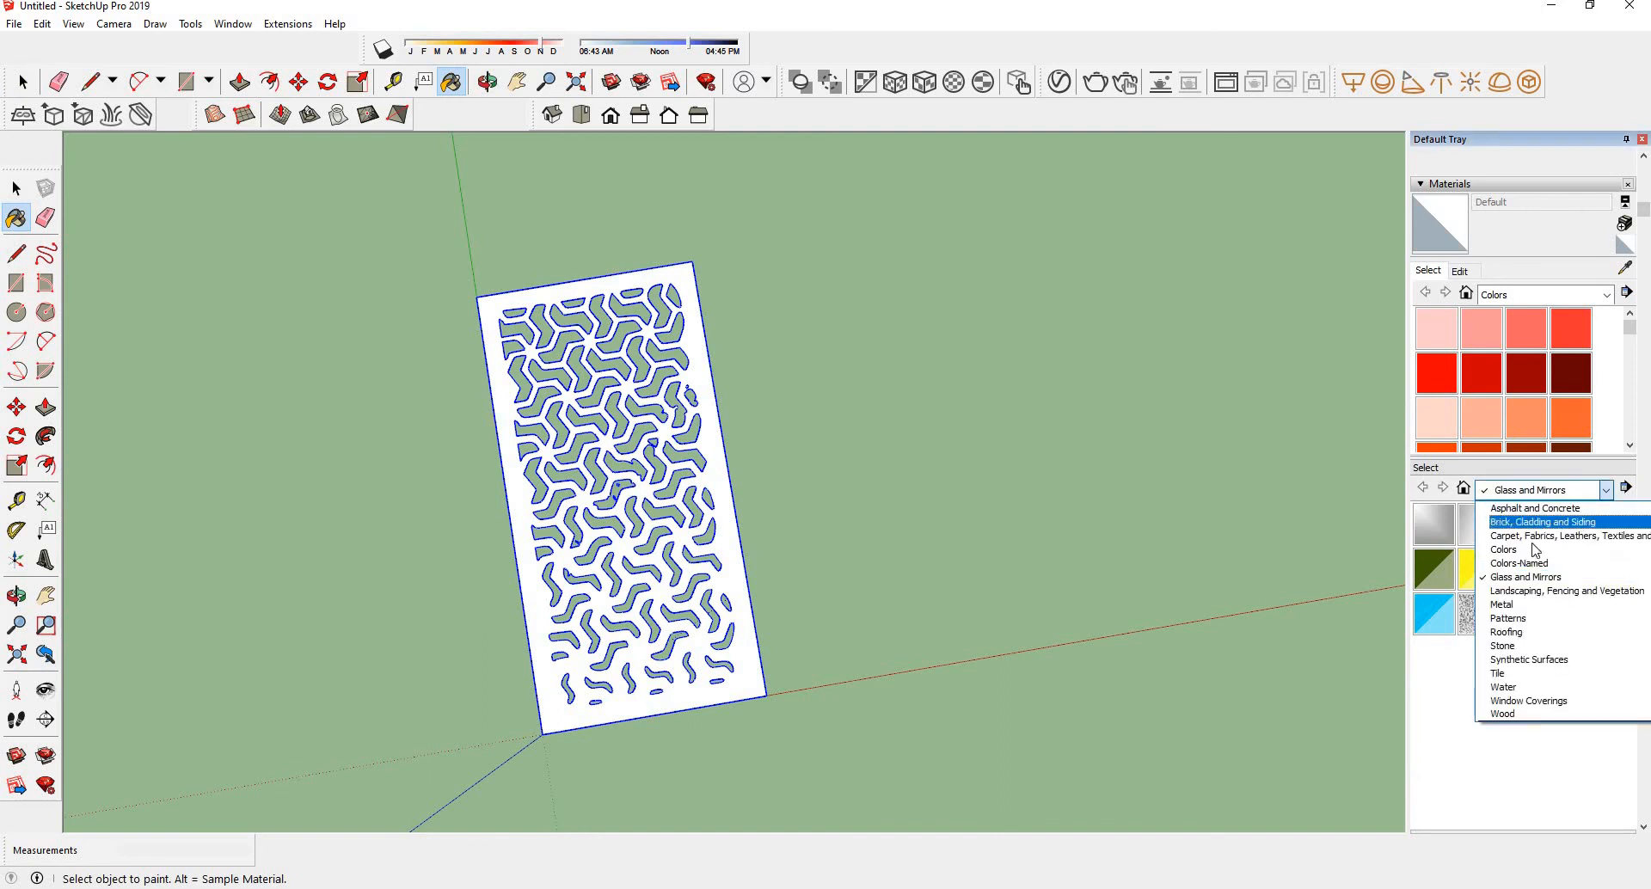
pyautogui.click(1503, 714)
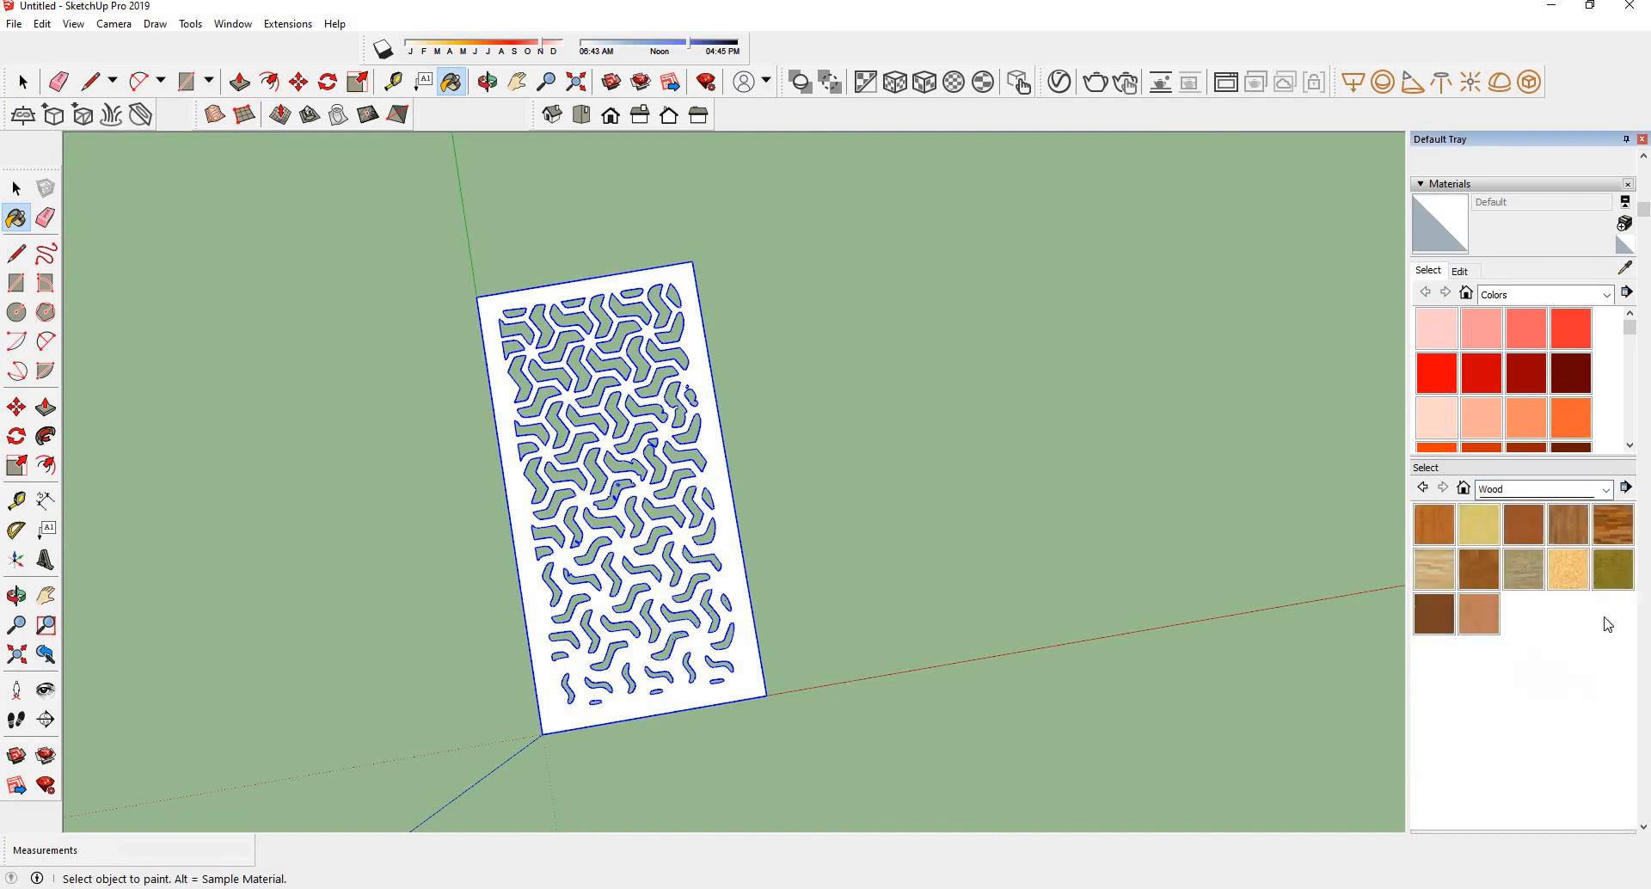
pyautogui.click(1478, 568)
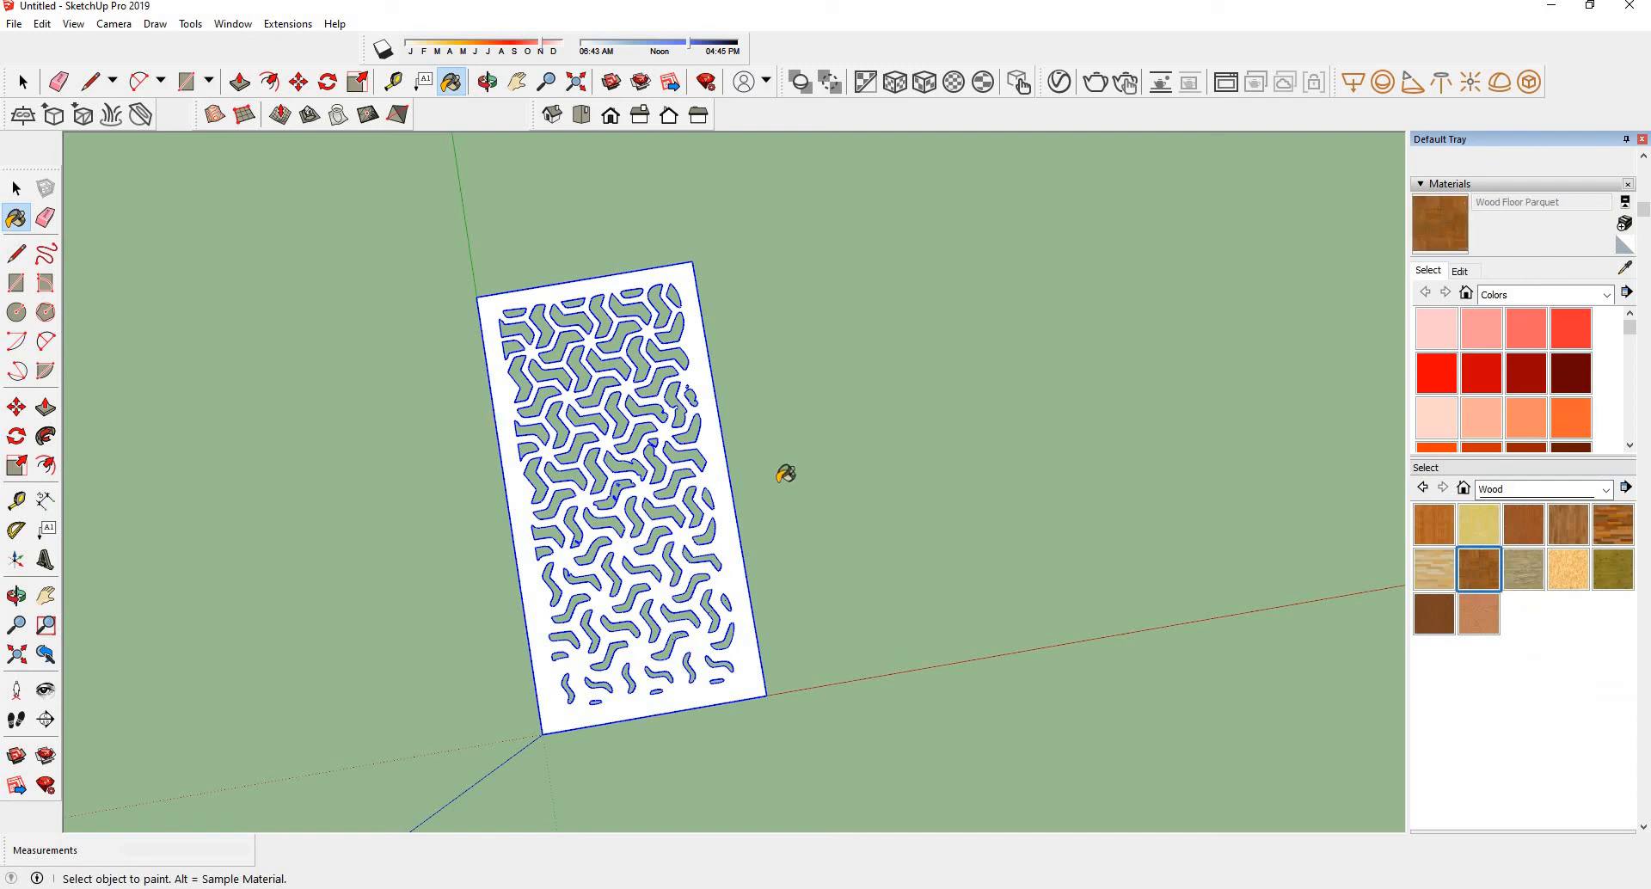
pyautogui.click(726, 468)
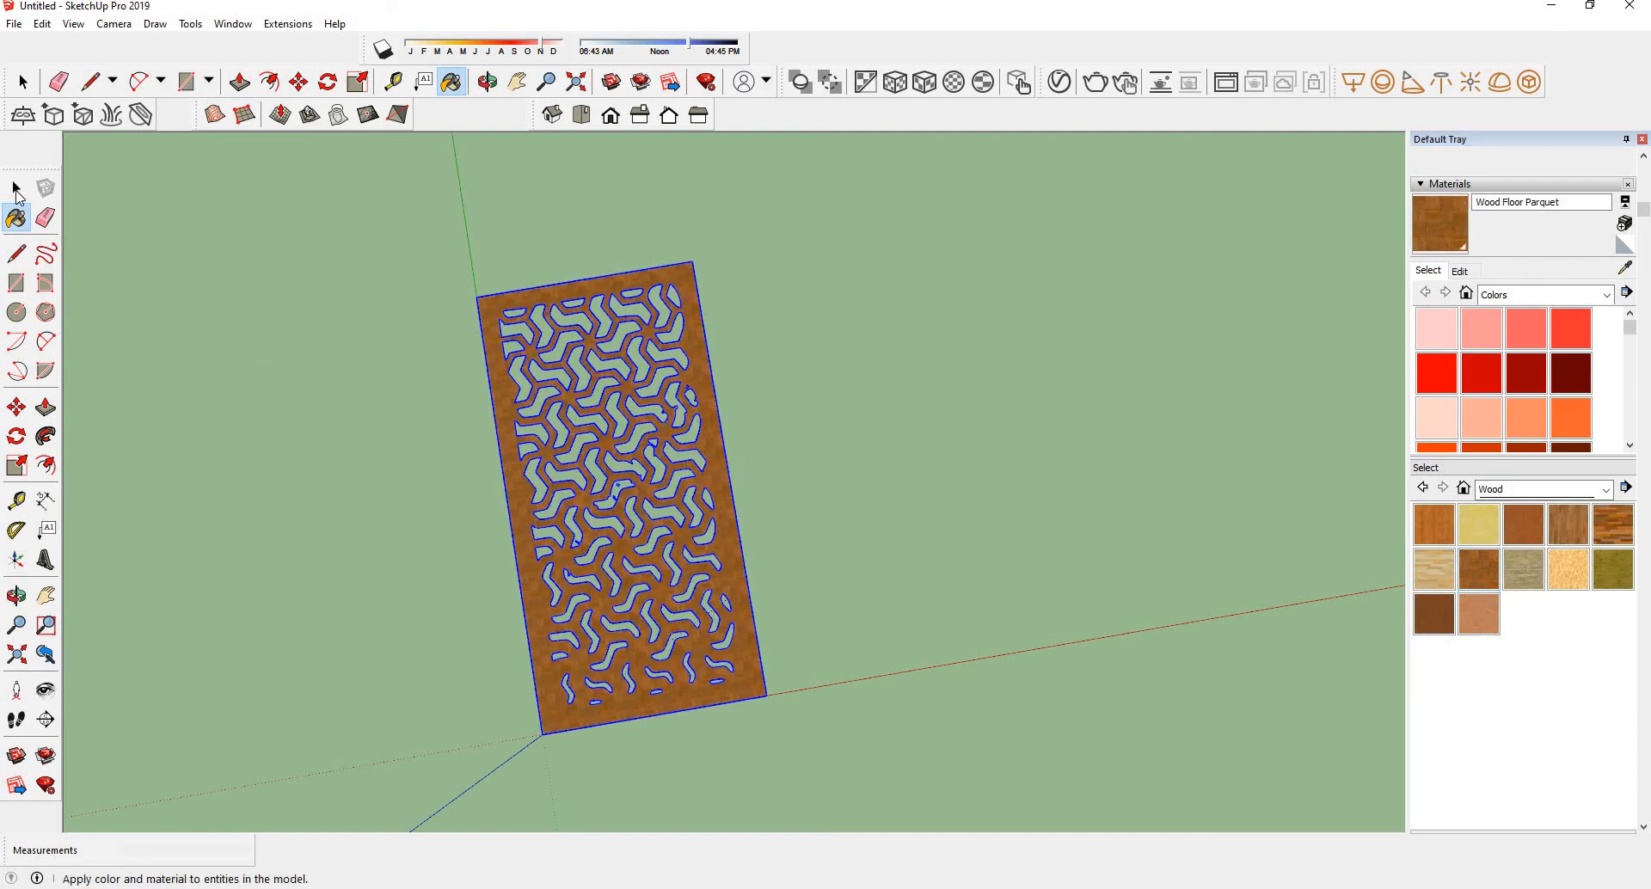
pyautogui.press('space')
# - Select the whole panel and rotate it 90 degrees upright about the red axis, pivoting at the corner on the origin
pyautogui.moveTo(800, 545); pyautogui.dragTo(602, 332, button='middle')
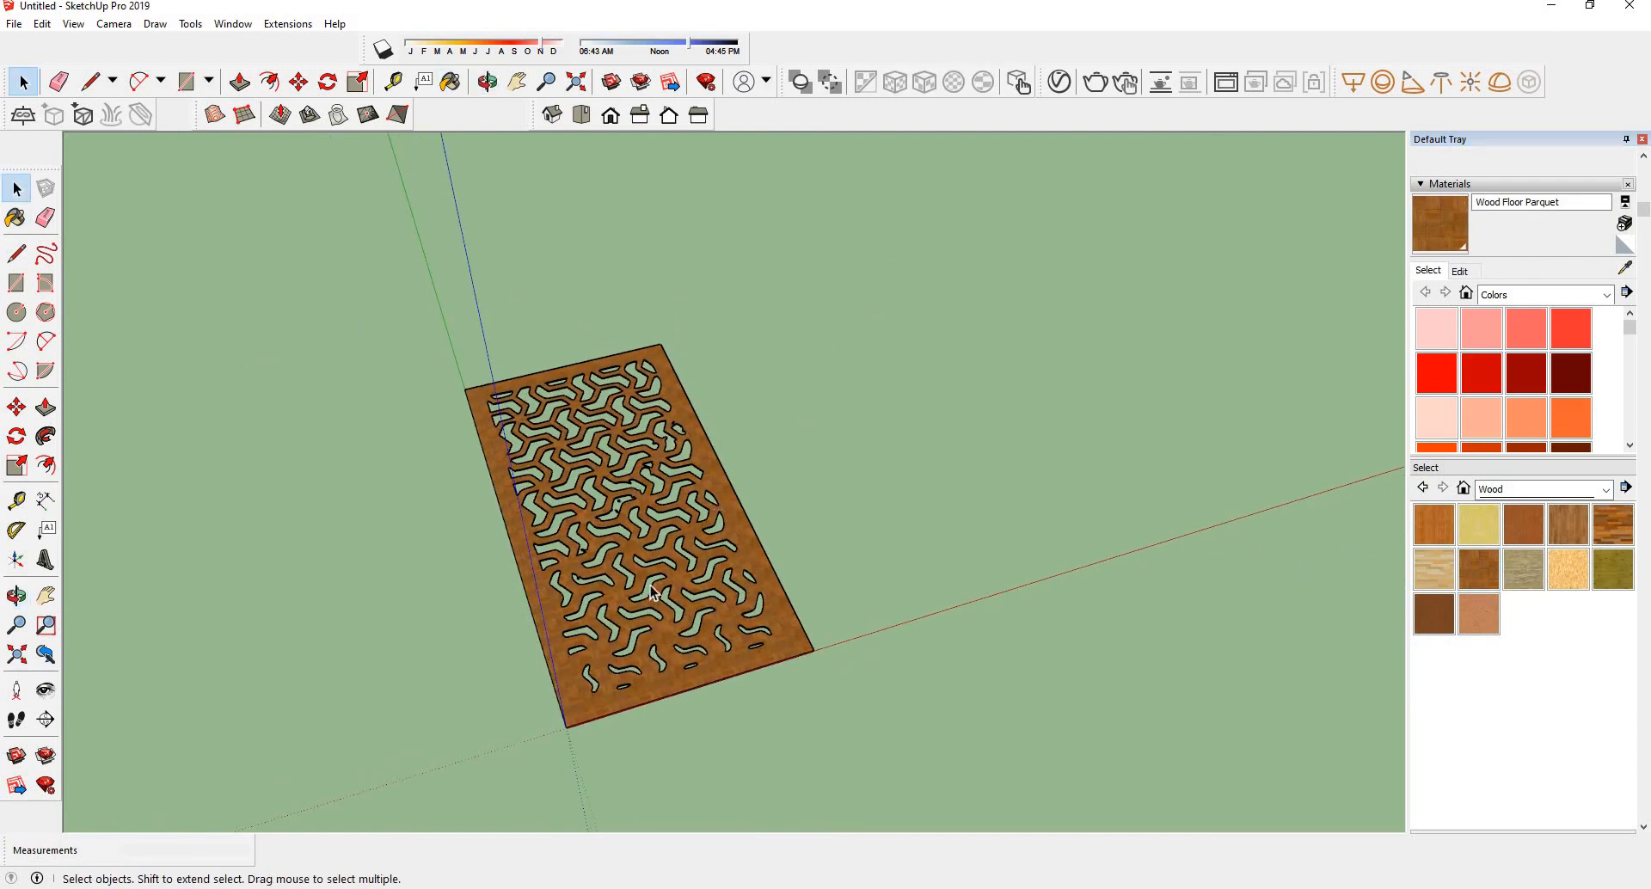
pyautogui.moveTo(320, 436); pyautogui.dragTo(593, 331, button='middle')
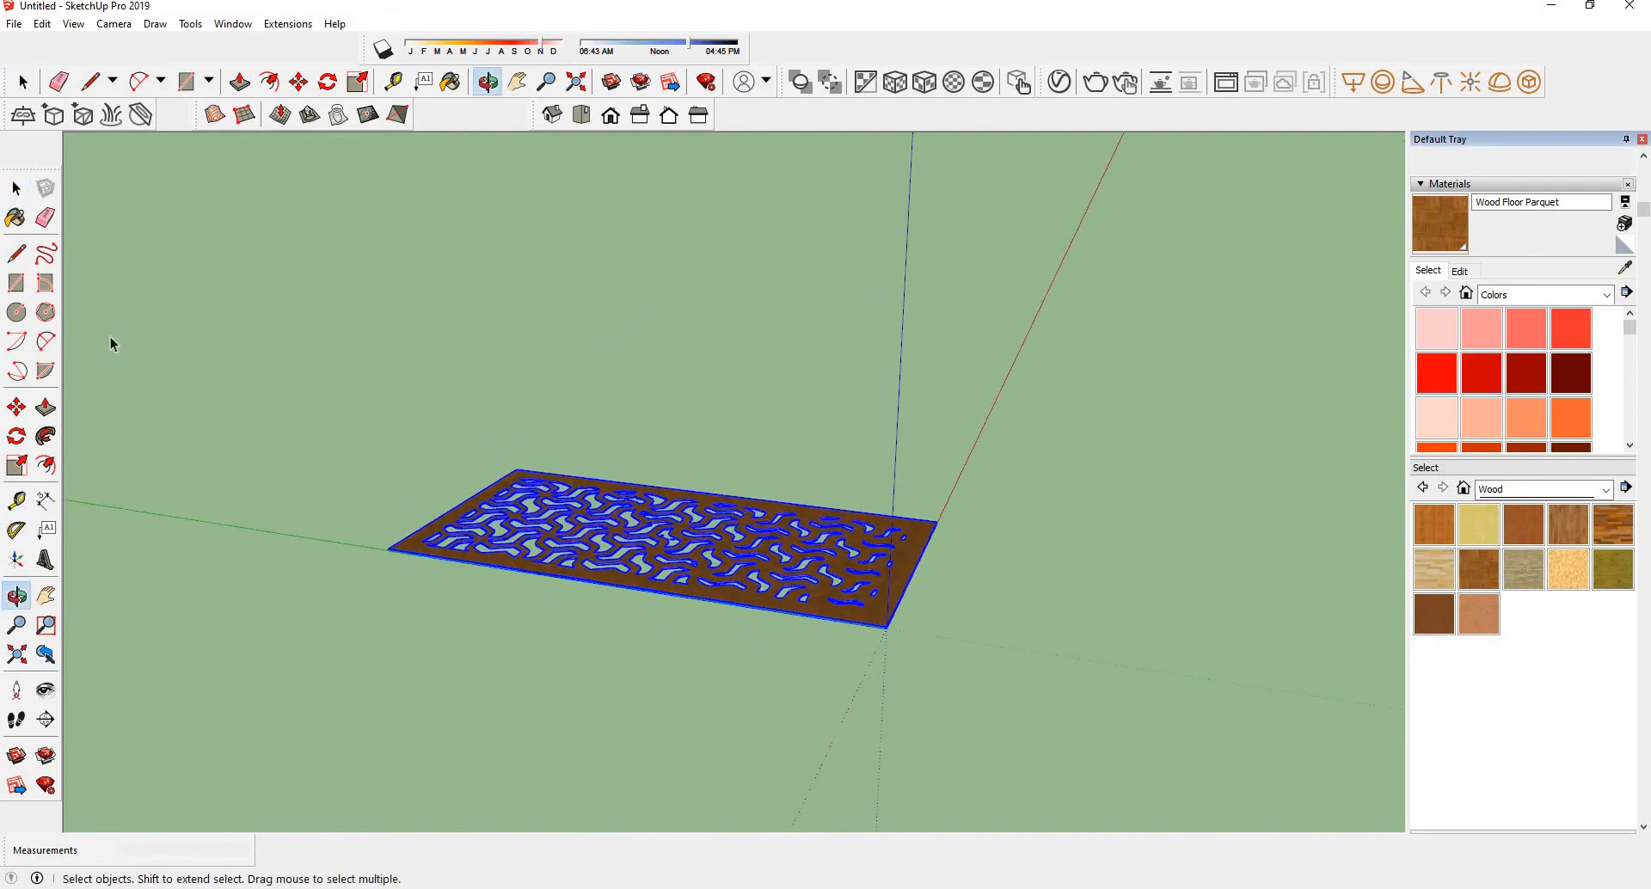
pyautogui.click(17, 436)
pyautogui.moveTo(914, 678); pyautogui.dragTo(916, 545, button='middle')
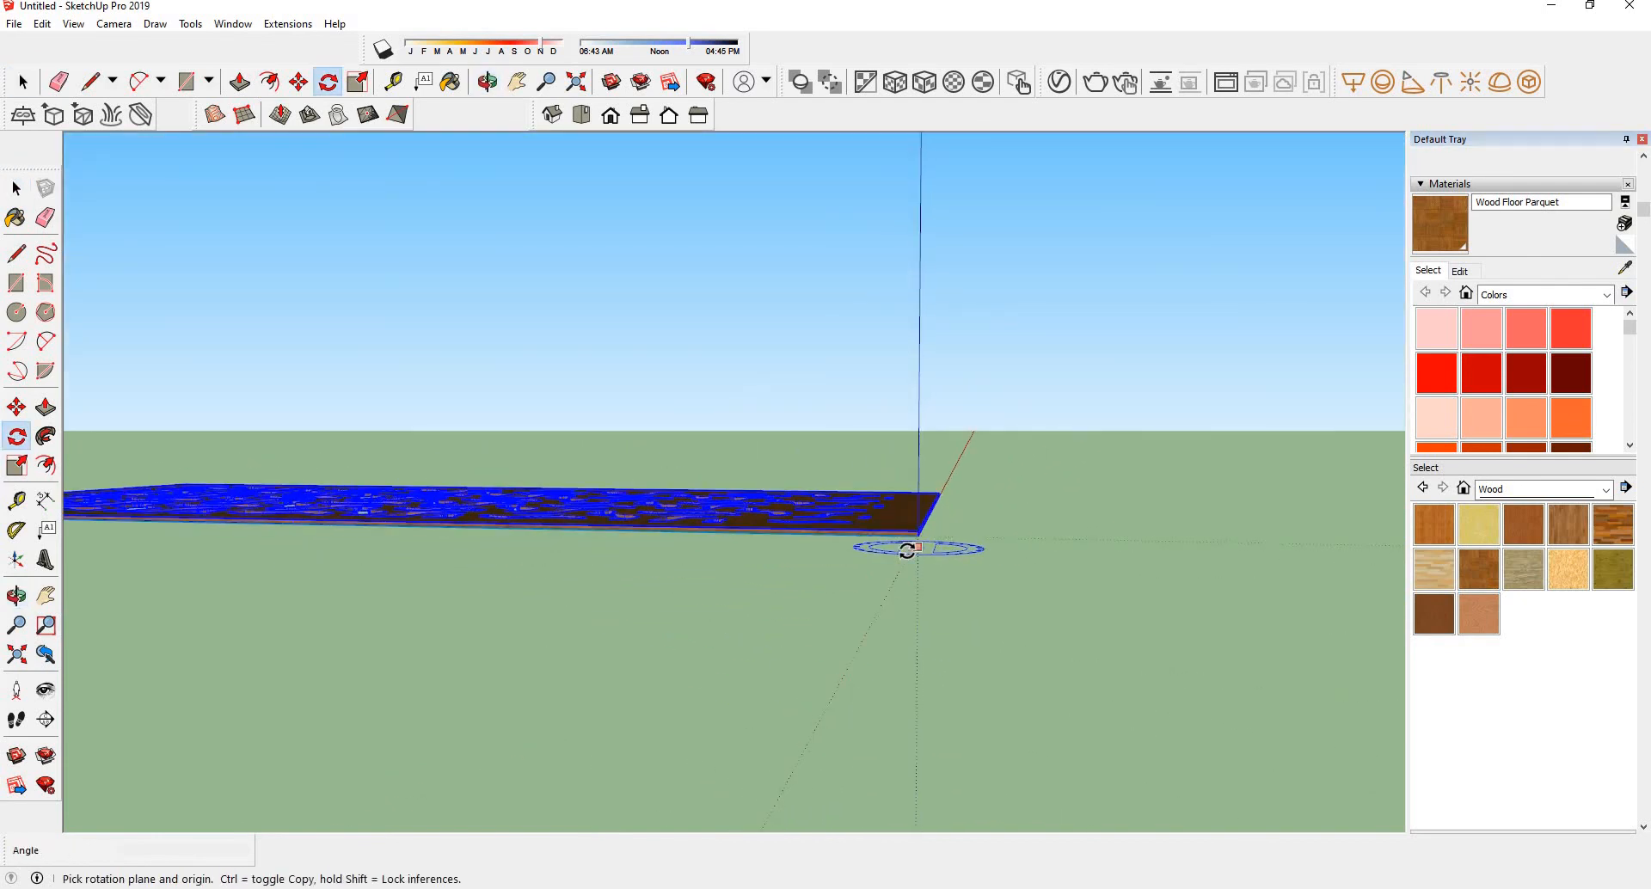
pyautogui.click(917, 534)
pyautogui.click(785, 528)
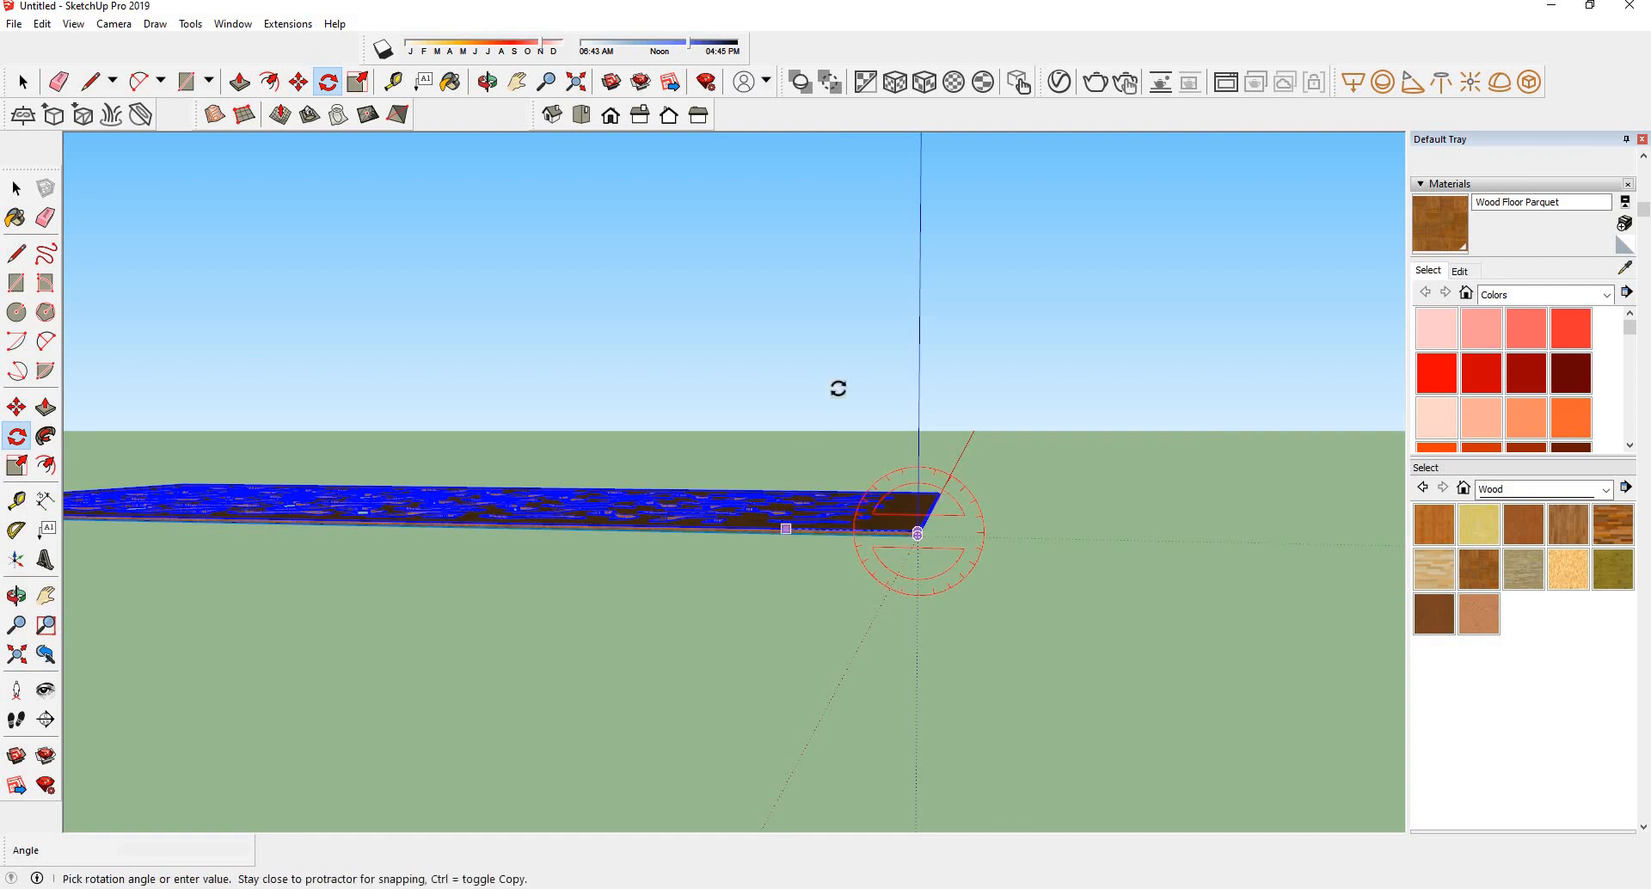
pyautogui.click(926, 350)
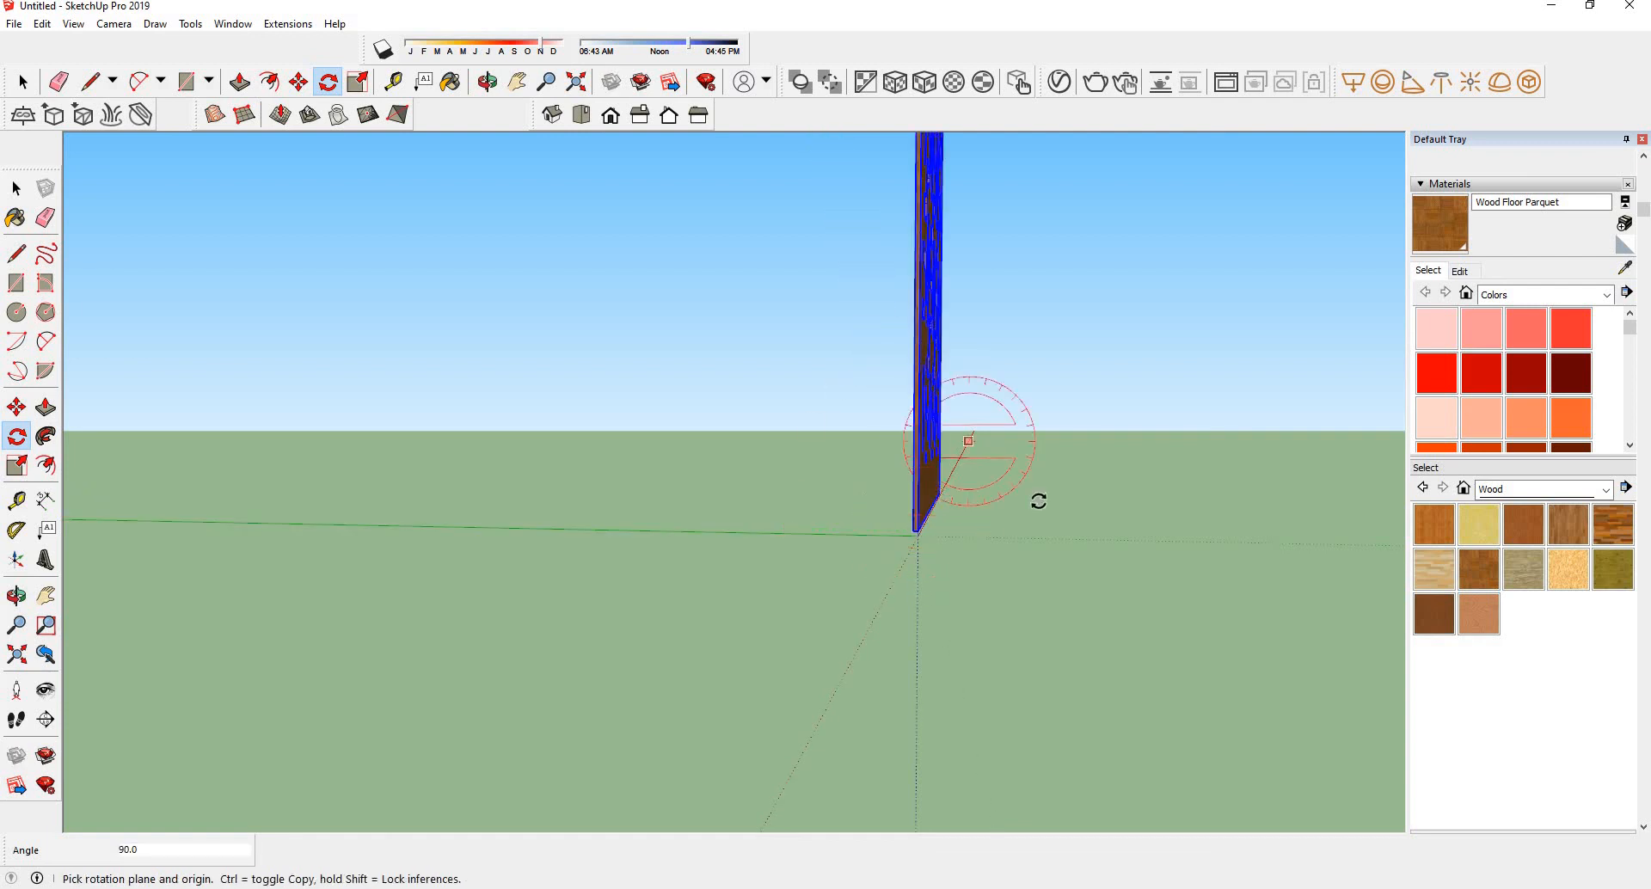
pyautogui.moveTo(1040, 497); pyautogui.dragTo(414, 521, button='middle')
pyautogui.click(17, 189)
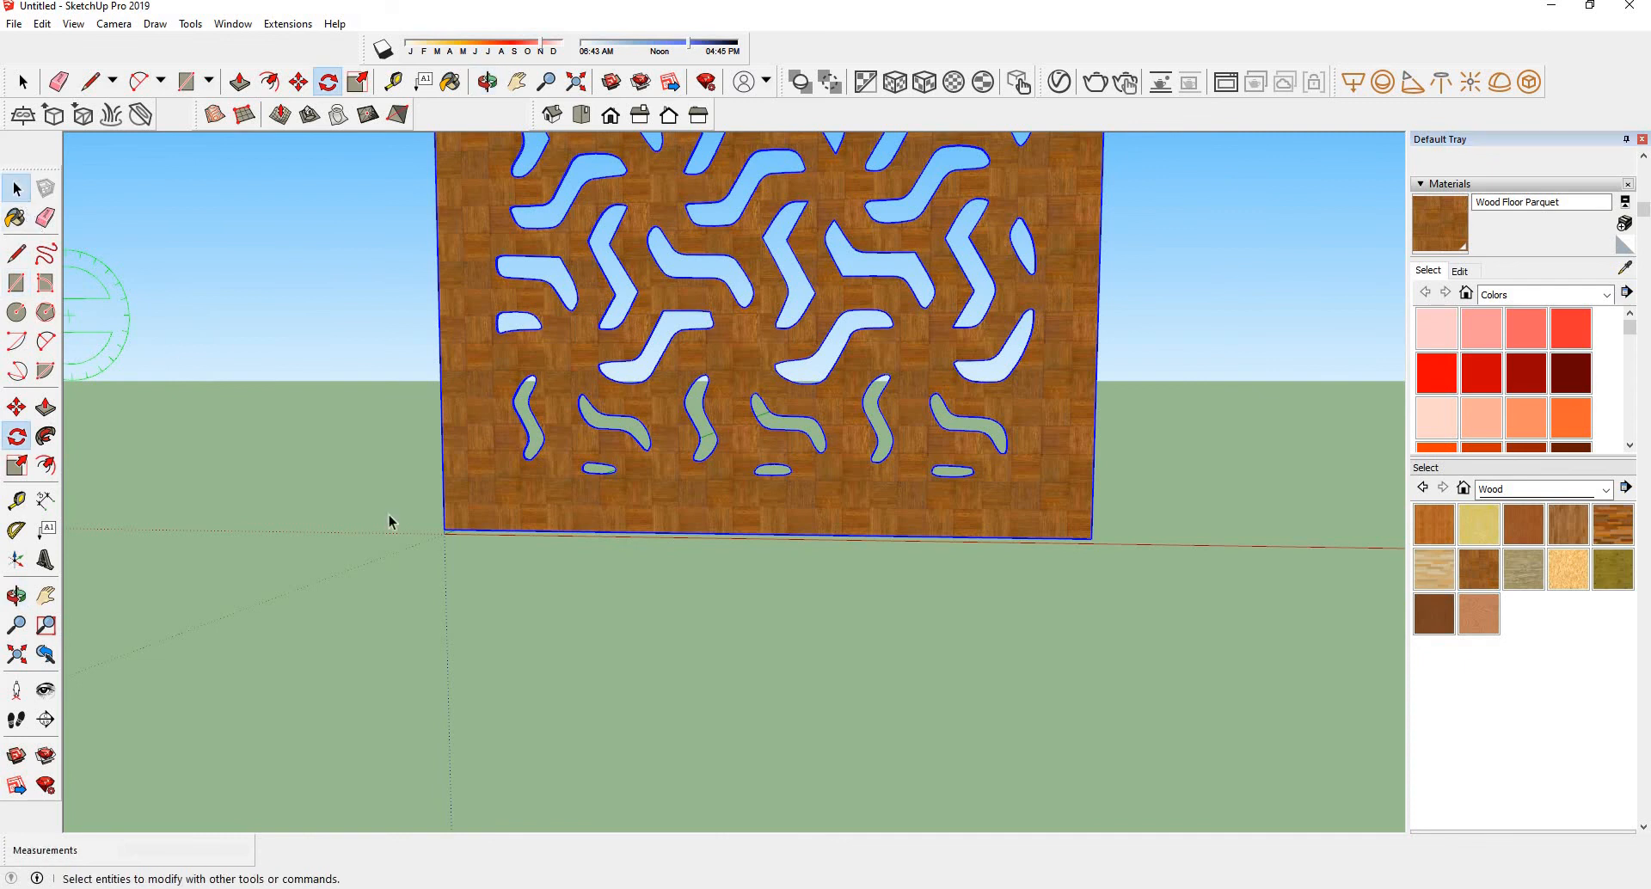
pyautogui.scroll(-6, 721, 683)
pyautogui.moveTo(736, 659); pyautogui.dragTo(853, 669, button='middle')
pyautogui.scroll(-1, 826, 644)
pyautogui.scroll(1, 853, 669)
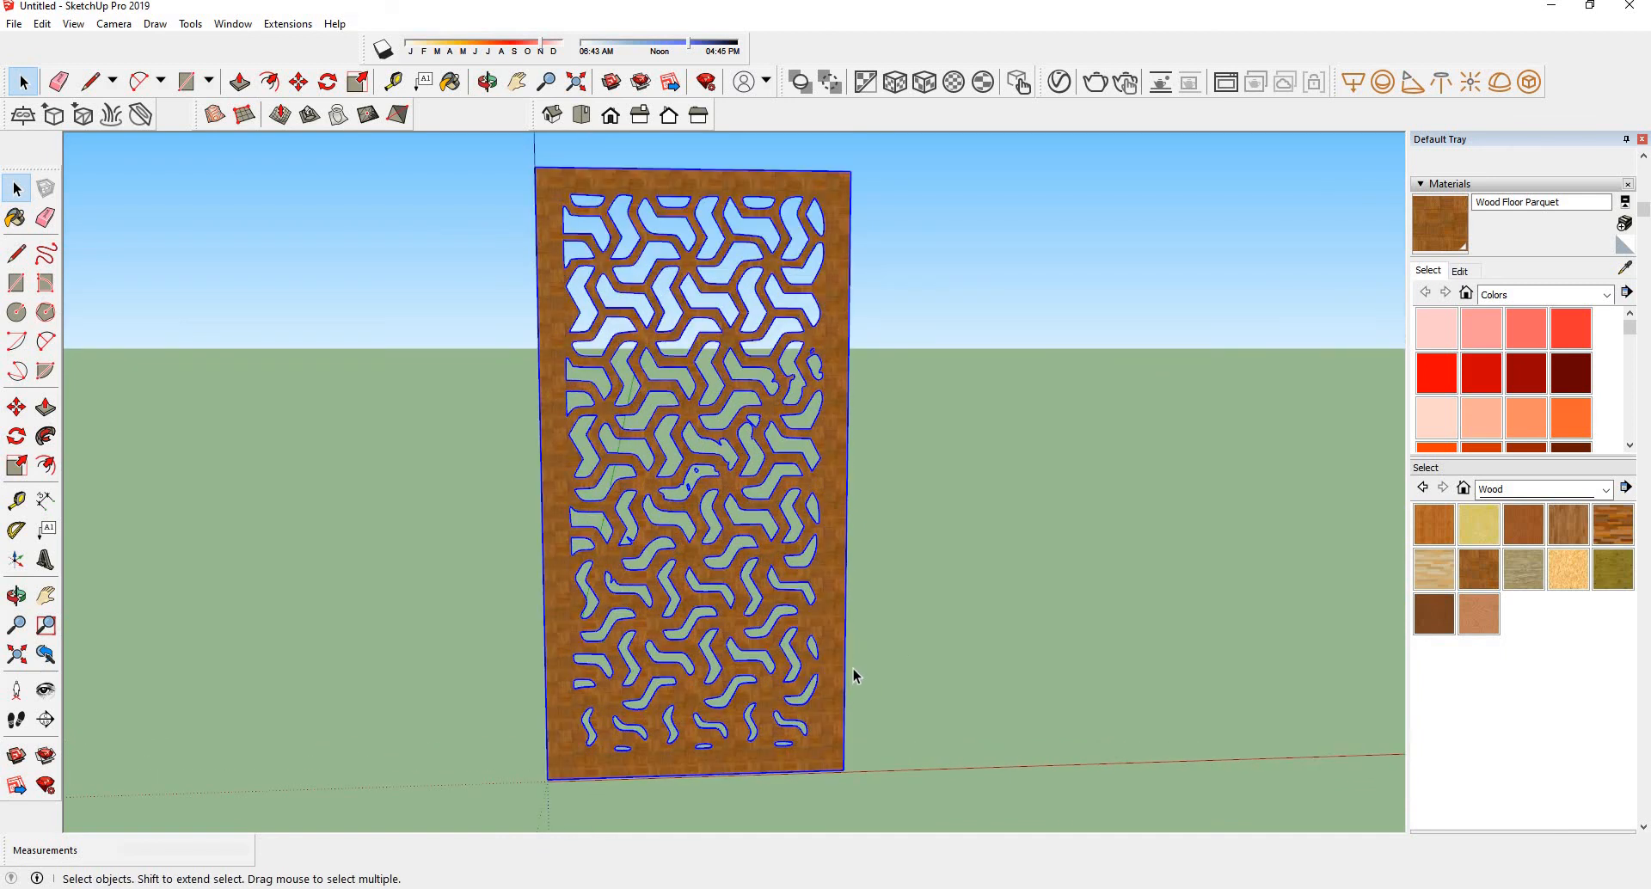